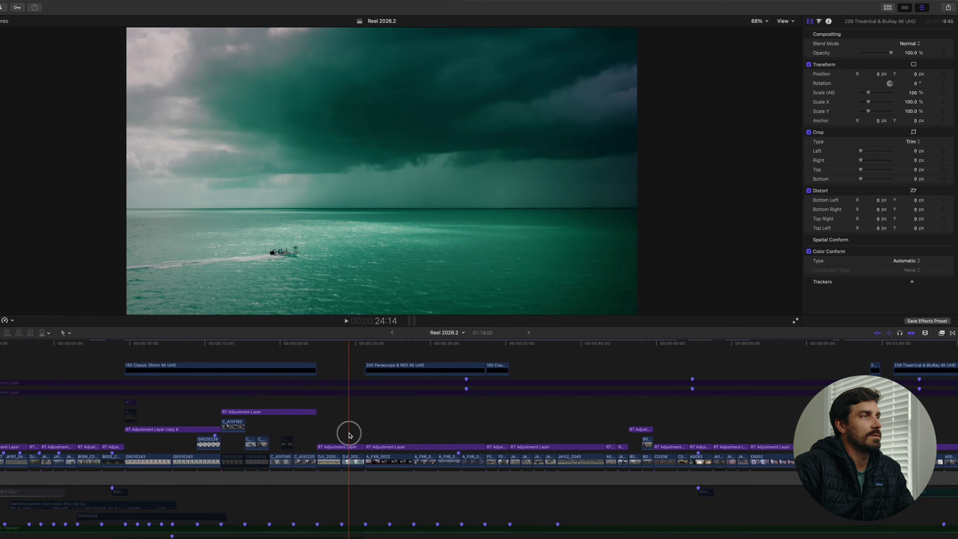
Compare the stormy ocean shot with and without the VisionTeal D-LogM custom LUT on the adjustment layer above the DJI clips
left_click(349, 435)
key("super+equal")
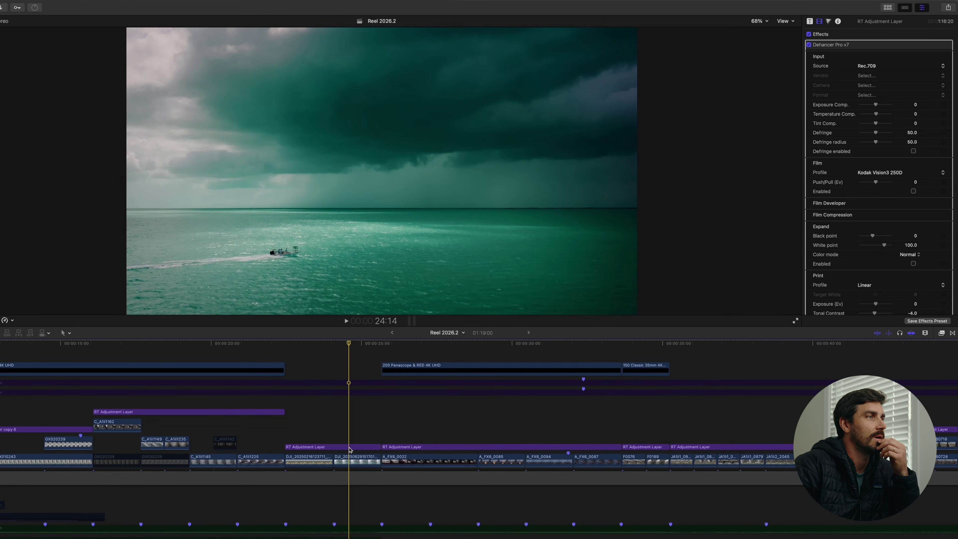
left_click(350, 448)
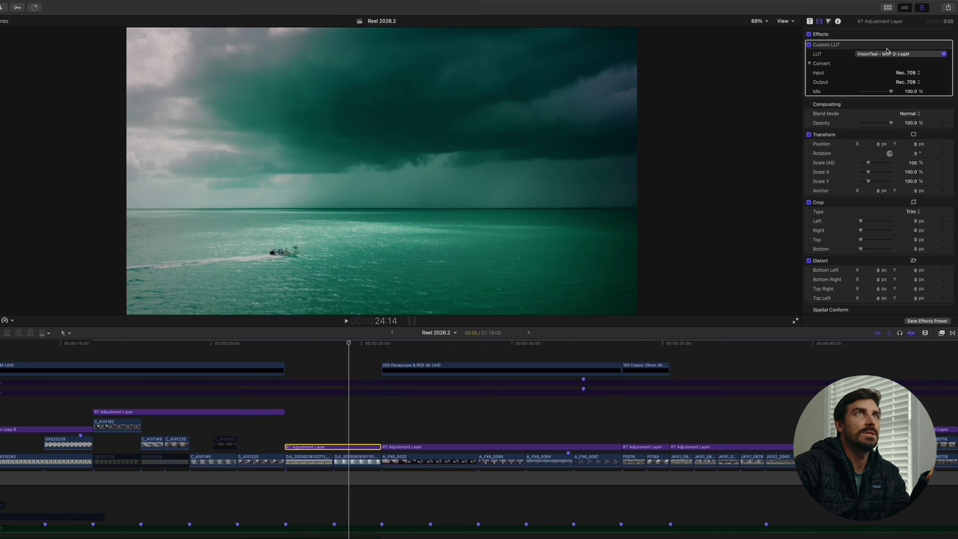
left_click(808, 46)
left_click(809, 45)
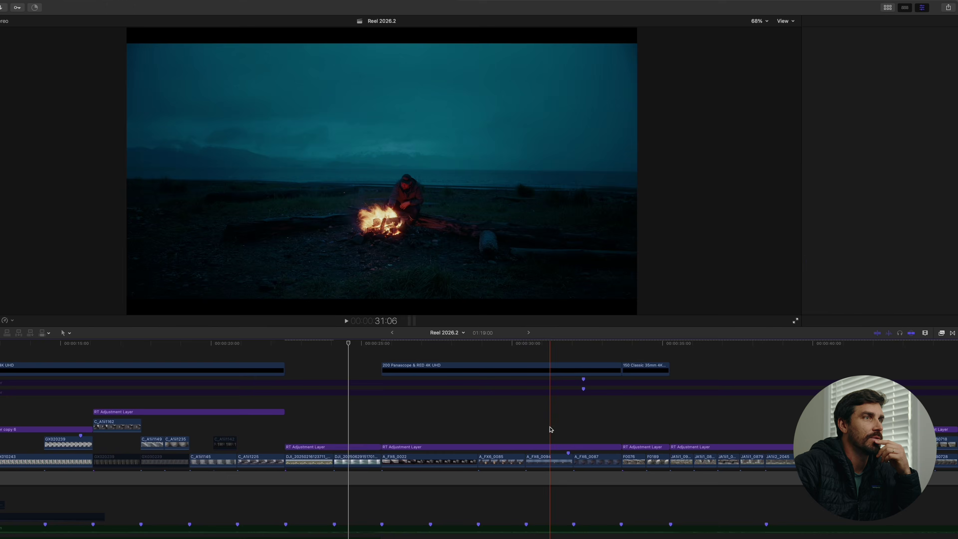
Compare the campfire shot with and without the VisionTeal Fx6_65x LUT on the adjustment layer above the A_FX6 clips
left_click(550, 447)
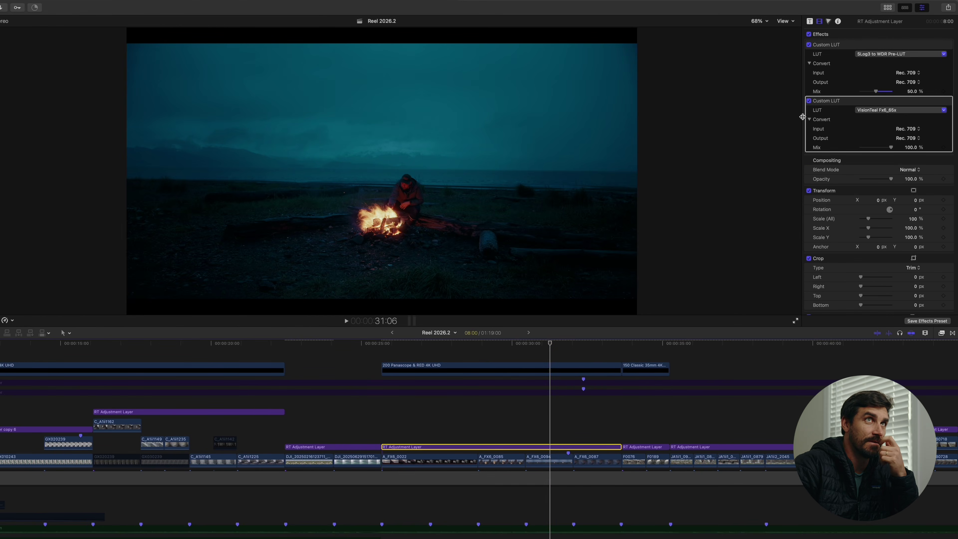
left_click(809, 100)
left_click(809, 101)
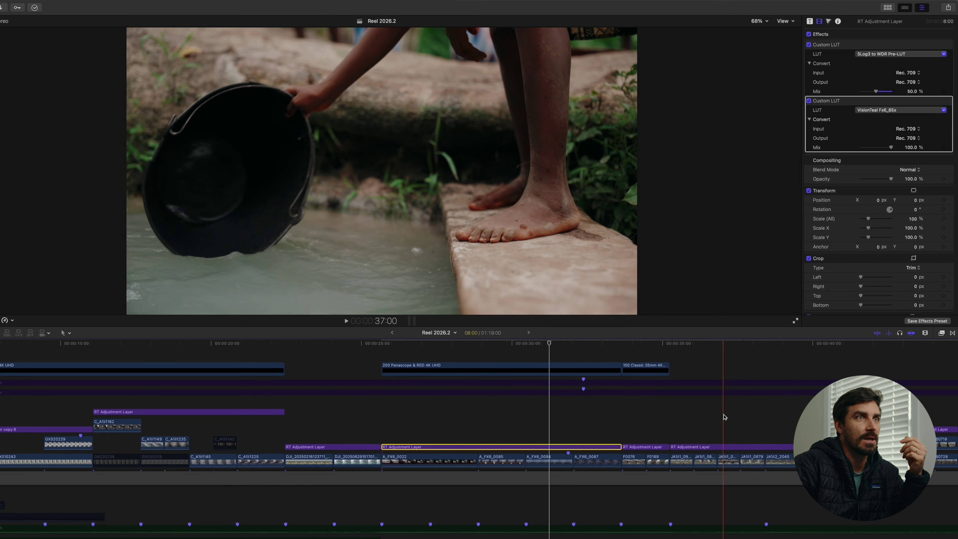
Compare the shot at 38:00 with and without the VisionTeal_Burano_G1_65x LUT on the adjustment layer above it
left_click(723, 383)
left_click(754, 423)
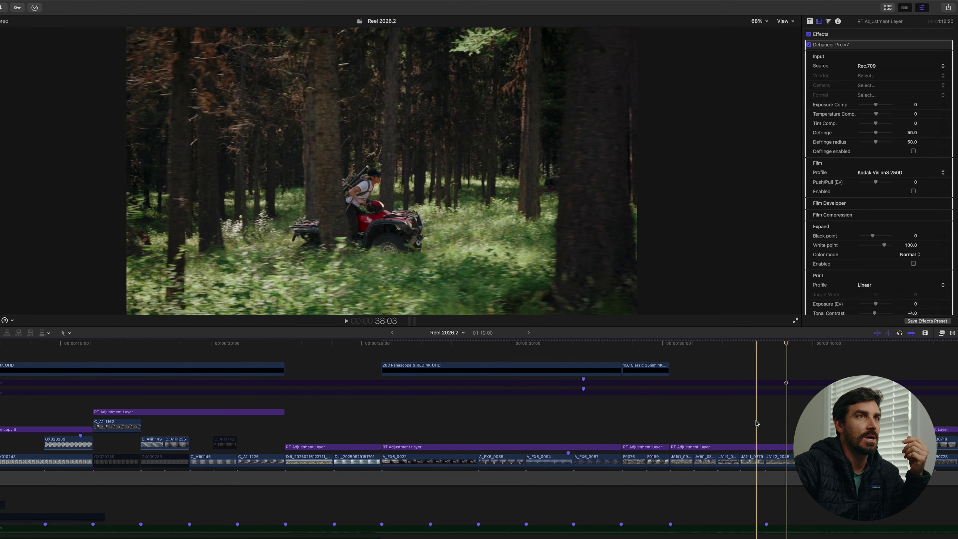
left_click(754, 447)
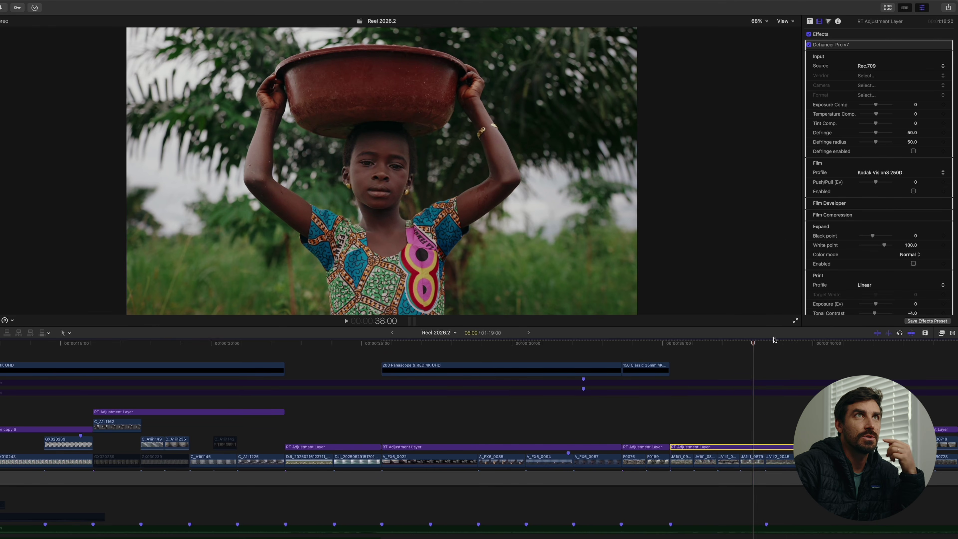
left_click(809, 46)
left_click(809, 46)
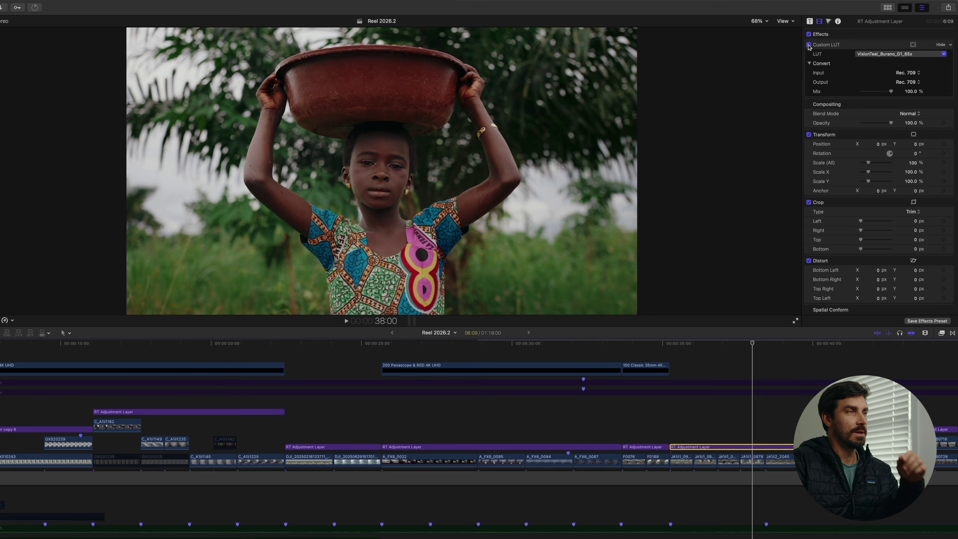
Compare the seaplane shot with Color Board 1, the GPLOG_Creative_EVG LUT and Dehancer Pro v7 switched off and on in RT Adjustment Layer copy 6
left_click(260, 412)
scroll(286, 450, "left", 10)
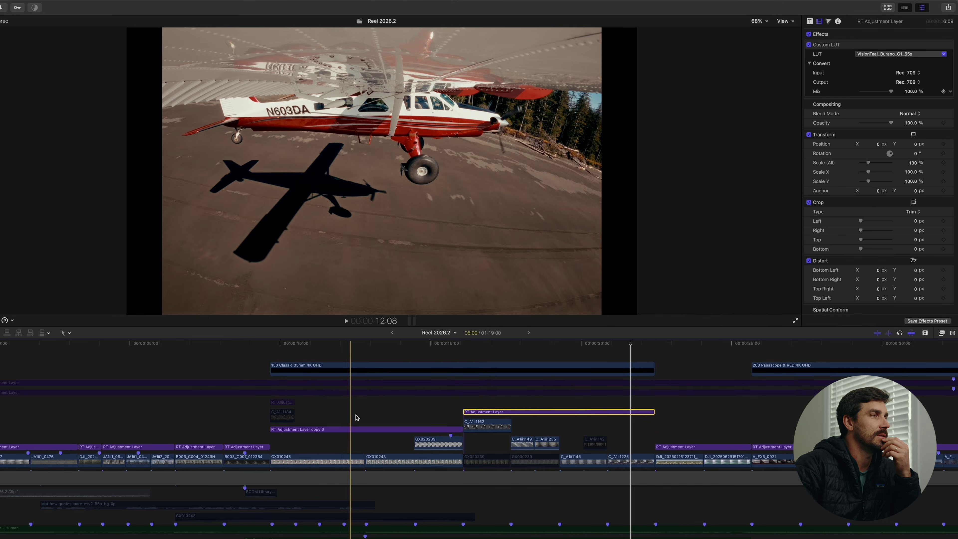
left_click(403, 418)
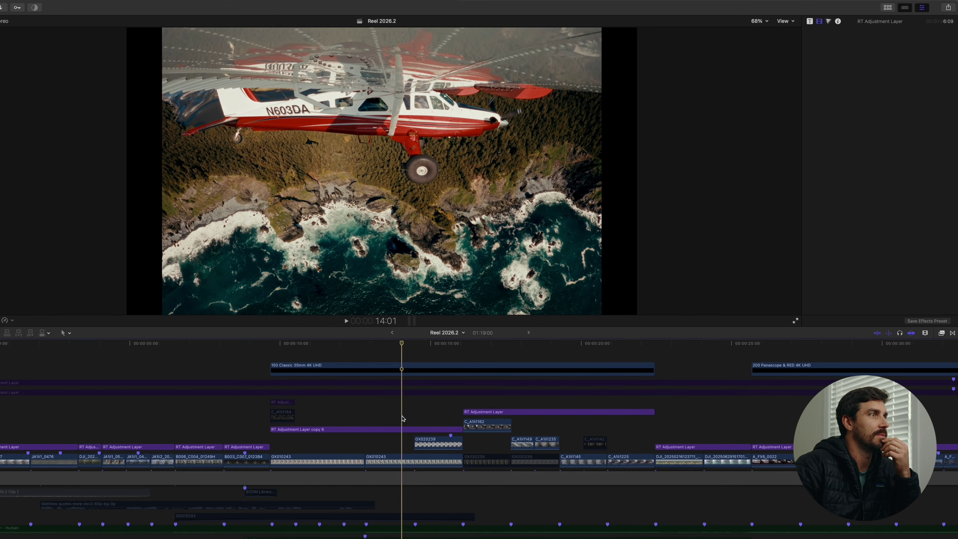
left_click(404, 429)
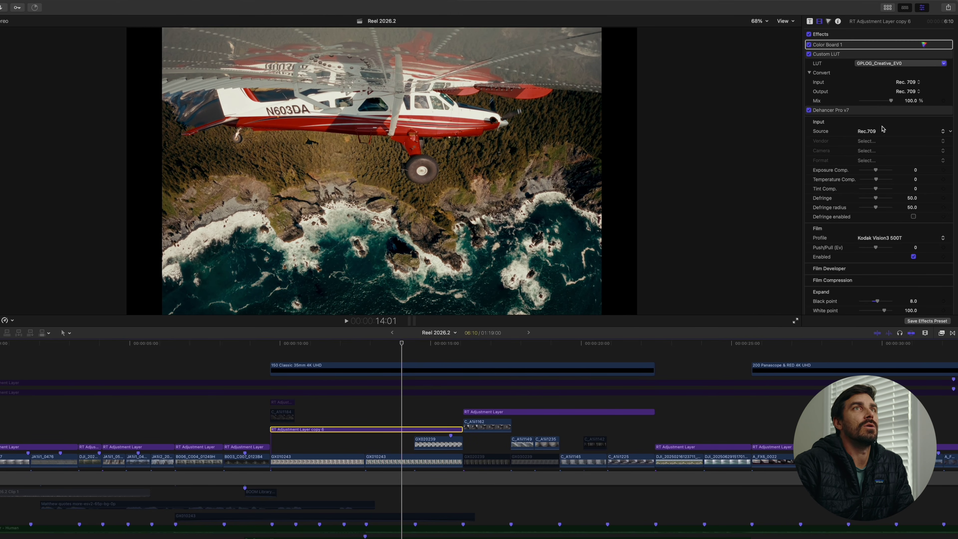
left_click(809, 44)
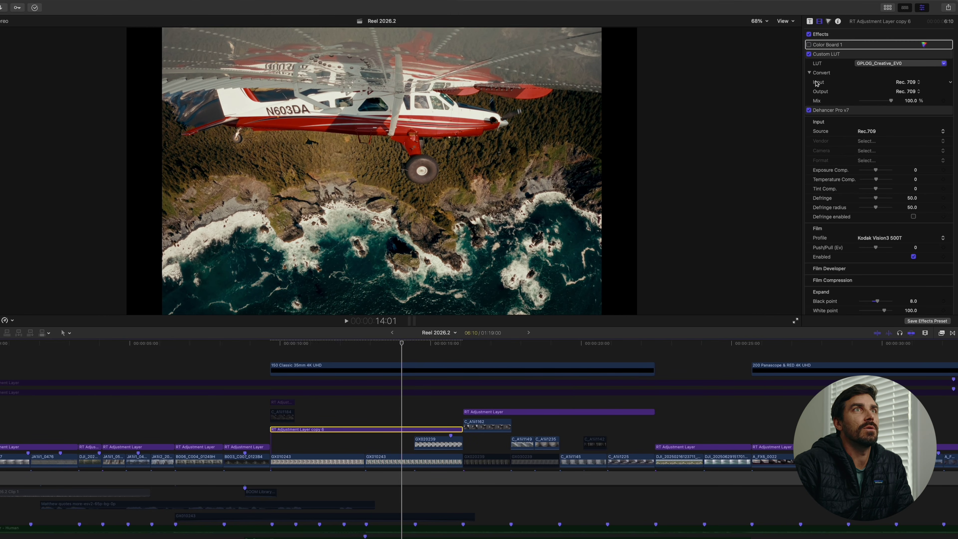
left_click(809, 110)
left_click(809, 54)
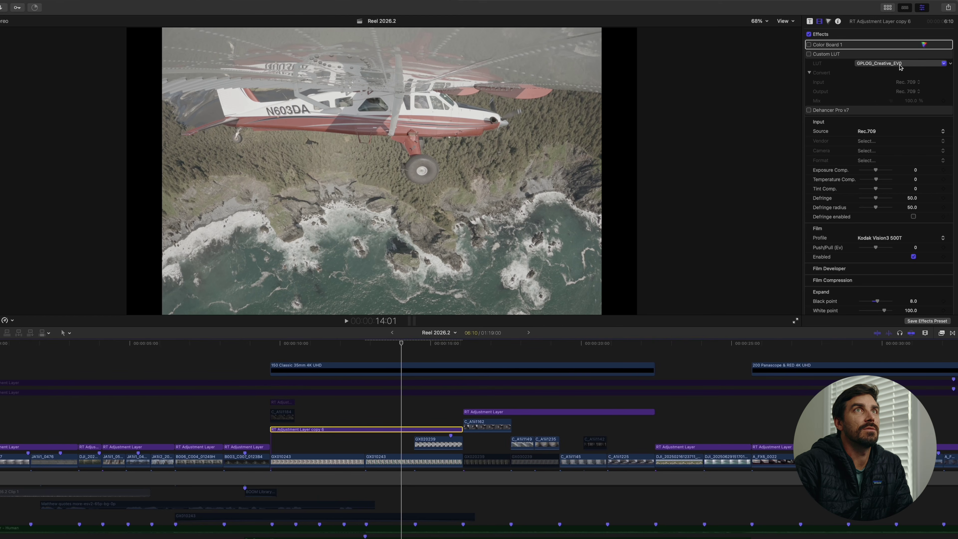
left_click(809, 54)
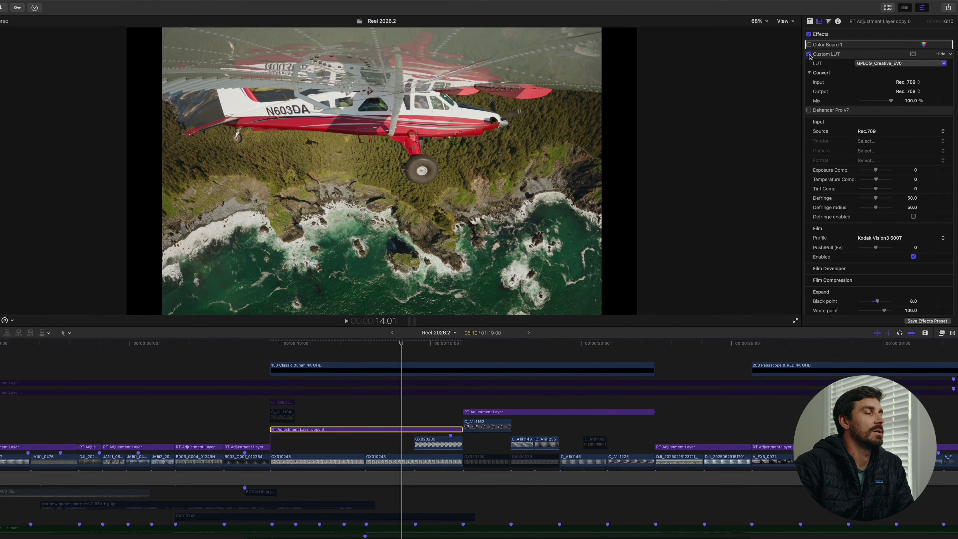
left_click(809, 44)
left_click(809, 110)
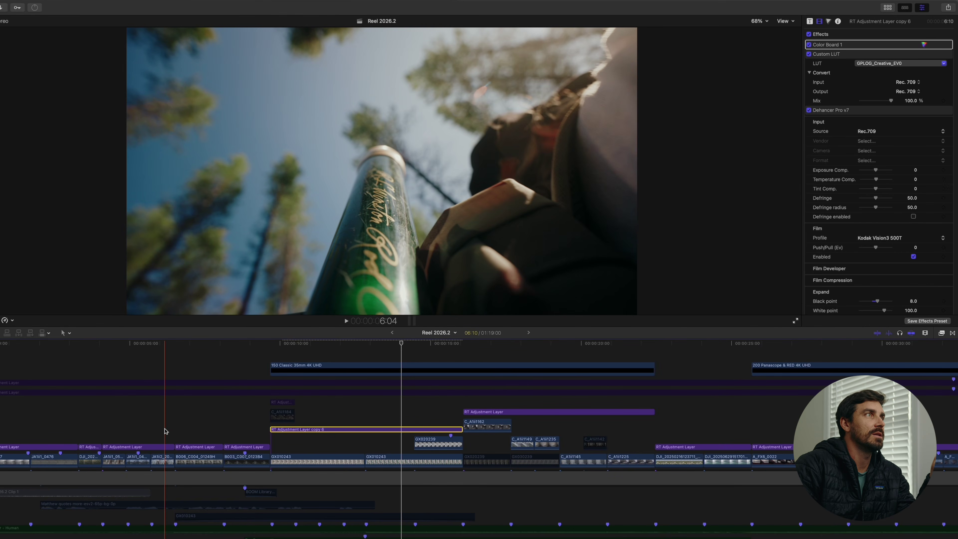
Compare the fishing rod close-up with and without the VisionTeal_Burano_G1_65x LUT on its adjustment layer
left_click(163, 447)
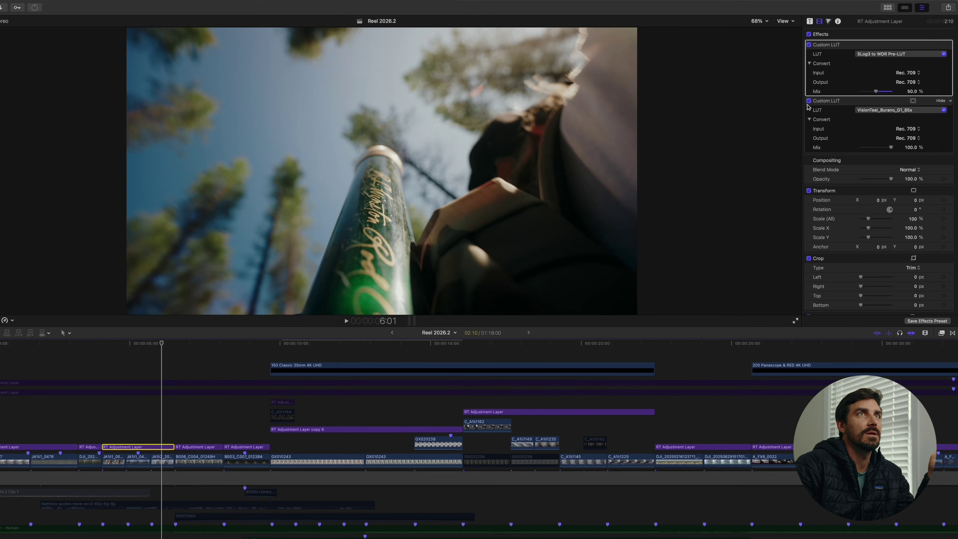
left_click(809, 101)
left_click(808, 101)
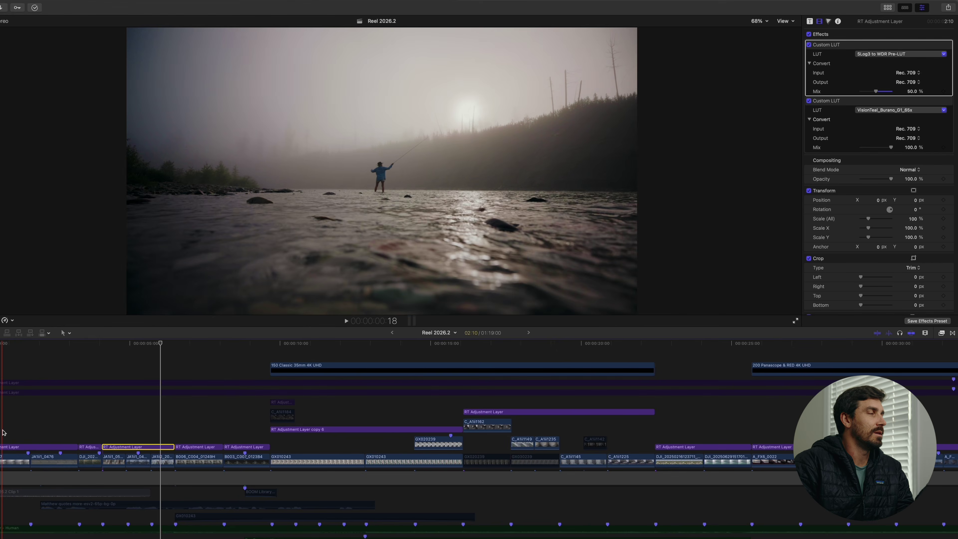
Compare the opening foggy river shot with and without the VisionTeal_Burano_G1_65x LUT on the first adjustment layer
left_click(4, 447)
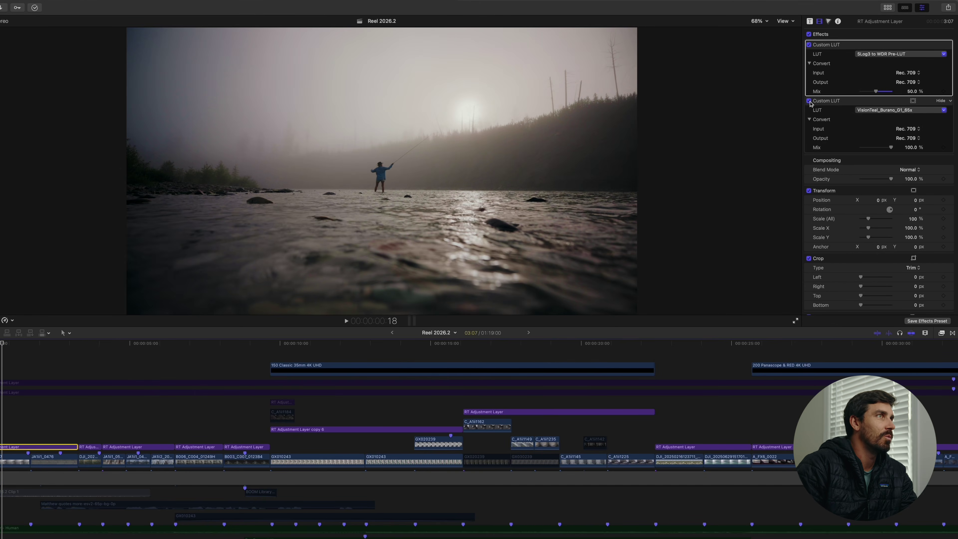
left_click(809, 100)
left_click(810, 101)
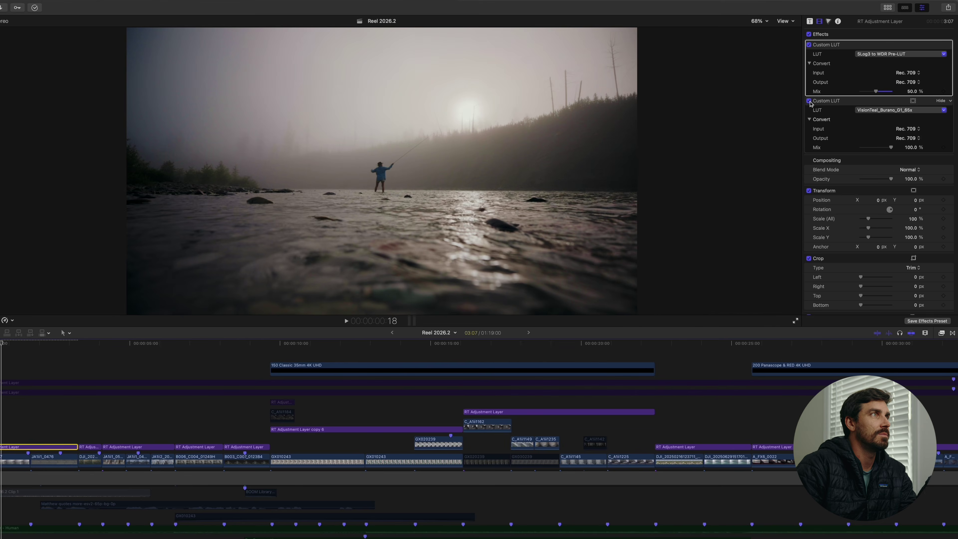
Enable the upper full-length adjustment layer that carries the Dehancer Pro v7 effect
left_click(4, 393)
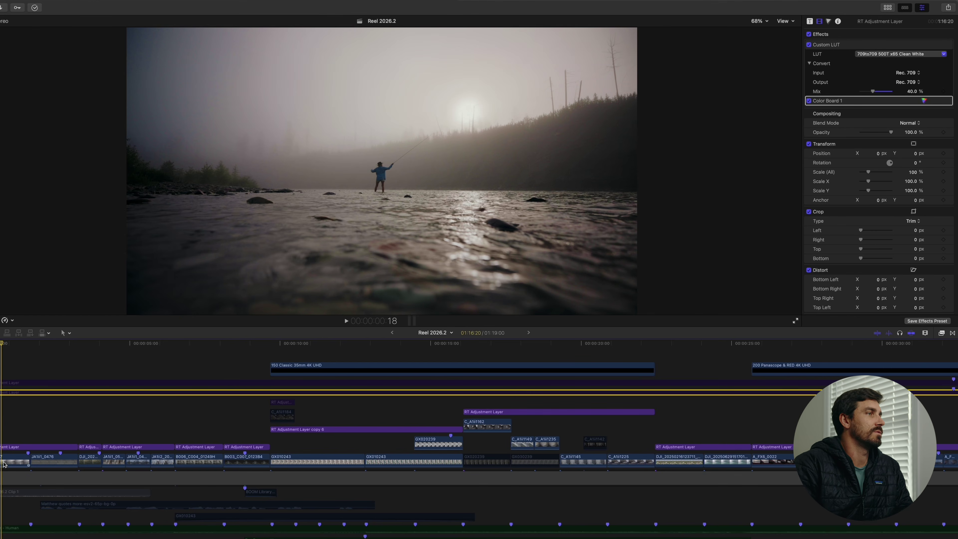
left_click(3, 383)
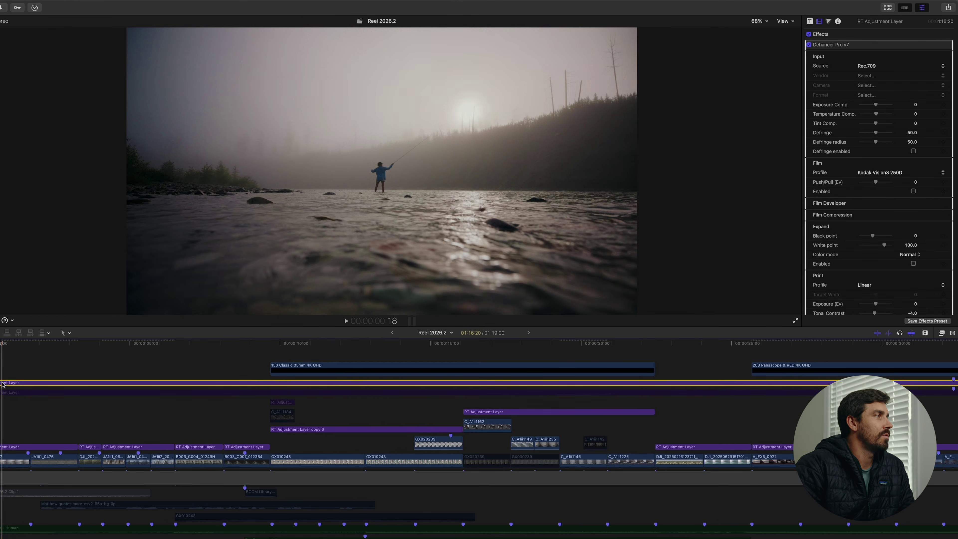
left_click(151, 343)
Examine the Dehancer Pro v7 settings on the upper adjustment layer, especially Film Grain and Bloom
scroll(897, 178, "down", 10)
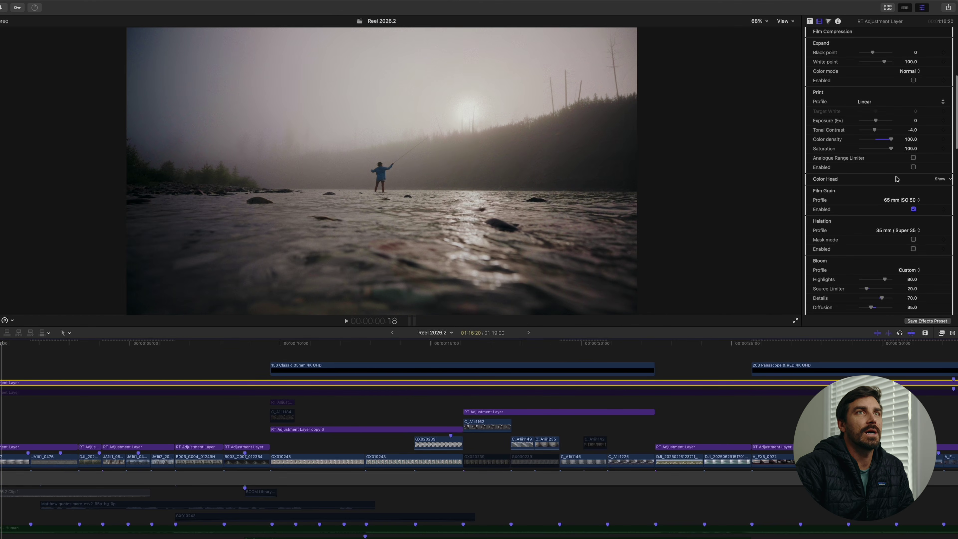
scroll(898, 181, "down", 6)
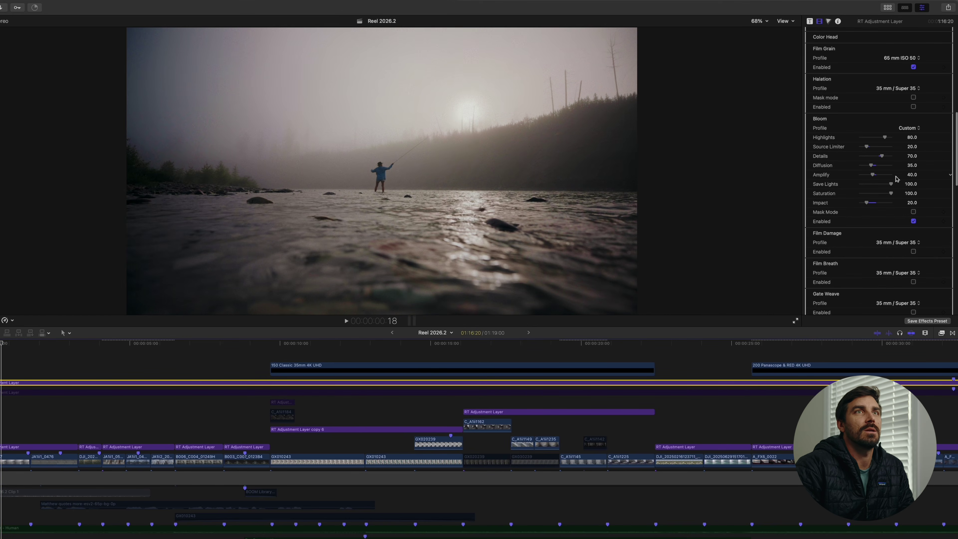
scroll(903, 204, "up", 20)
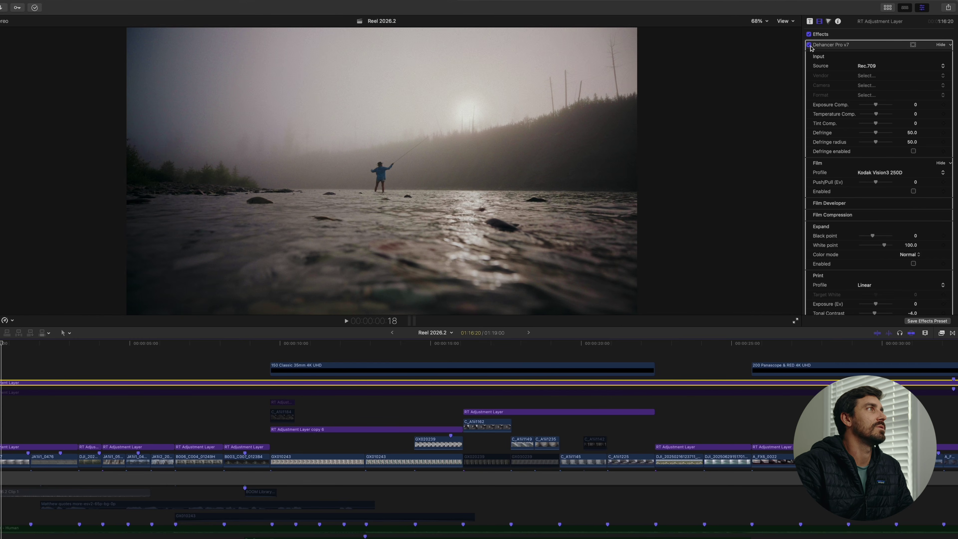
scroll(849, 124, "down", 5)
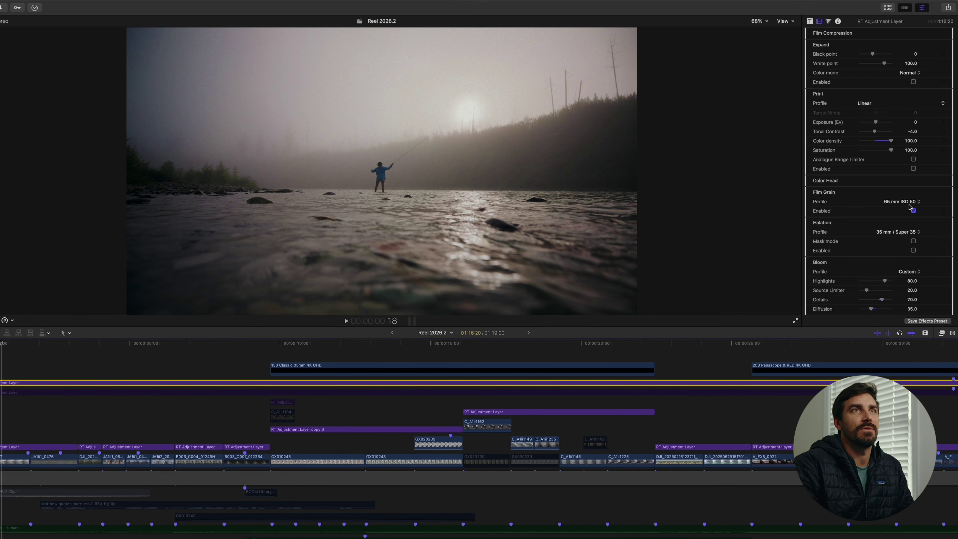
scroll(905, 206, "down", 5)
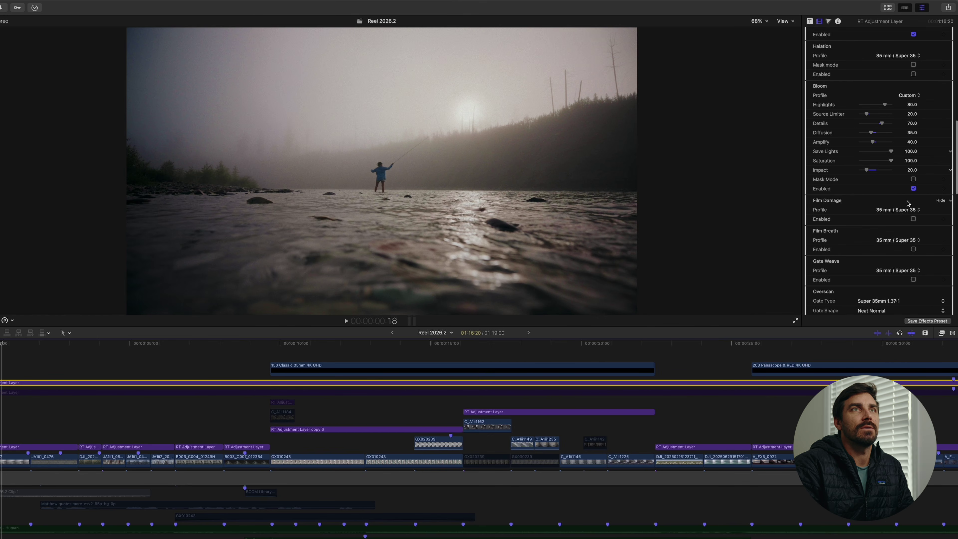
left_click(914, 188)
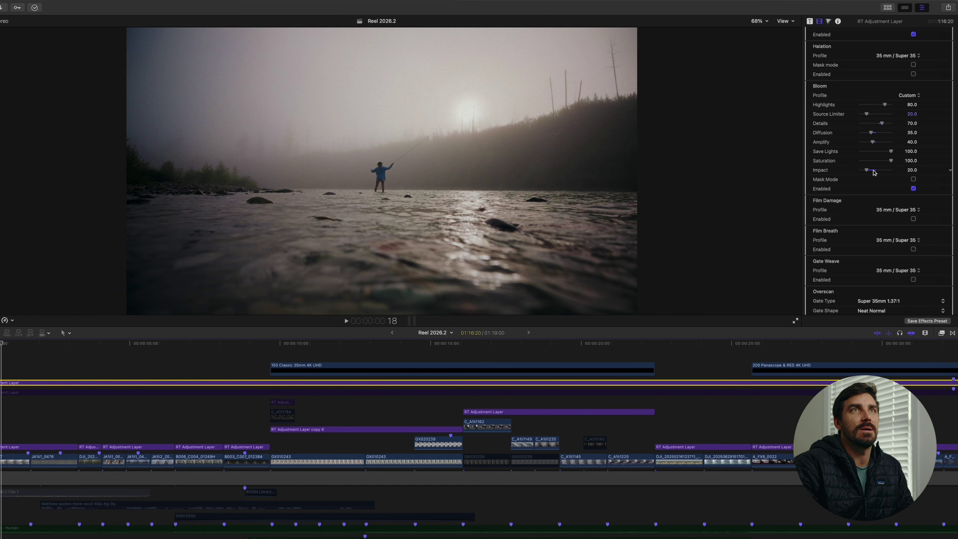
scroll(912, 172, "up", 10)
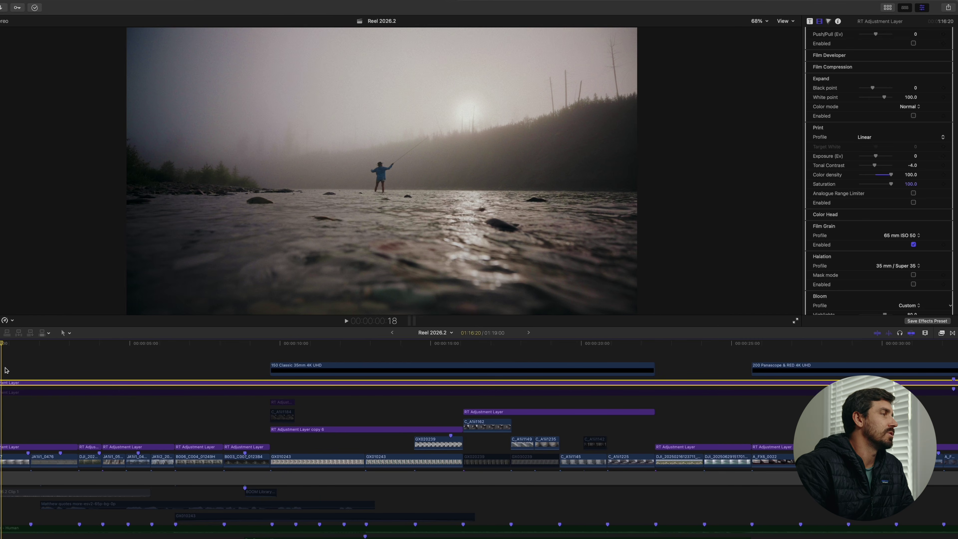
Enable the lower full-length adjustment layer that holds the 709to709 500T x65 Clean White LUT and Color Board 1
left_click(3, 395)
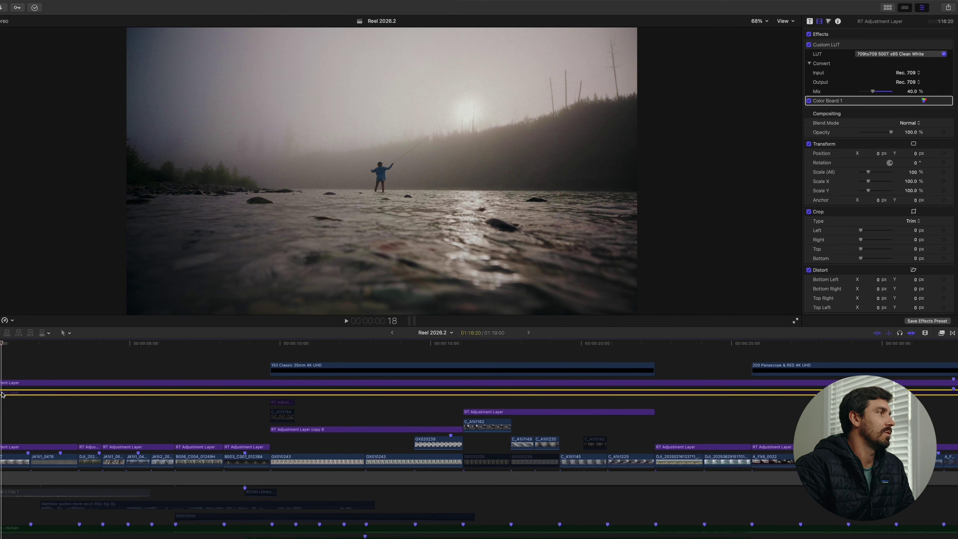
key("v")
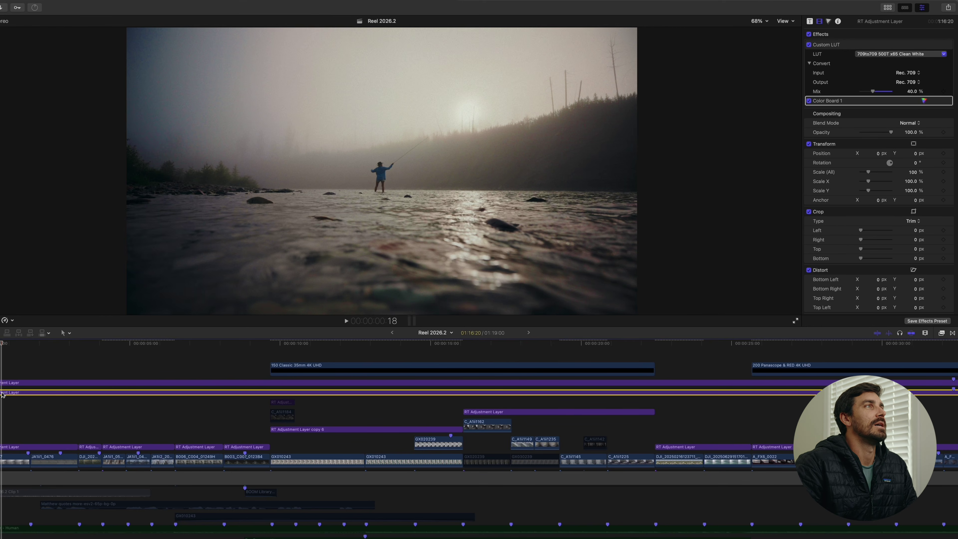
Inspect the Rec709 Footage (non-Log) options in the CINEPRINT35 x65 LUTs, and check the image with the layer's custom LUT switched off
left_click(876, 56)
left_click(875, 56)
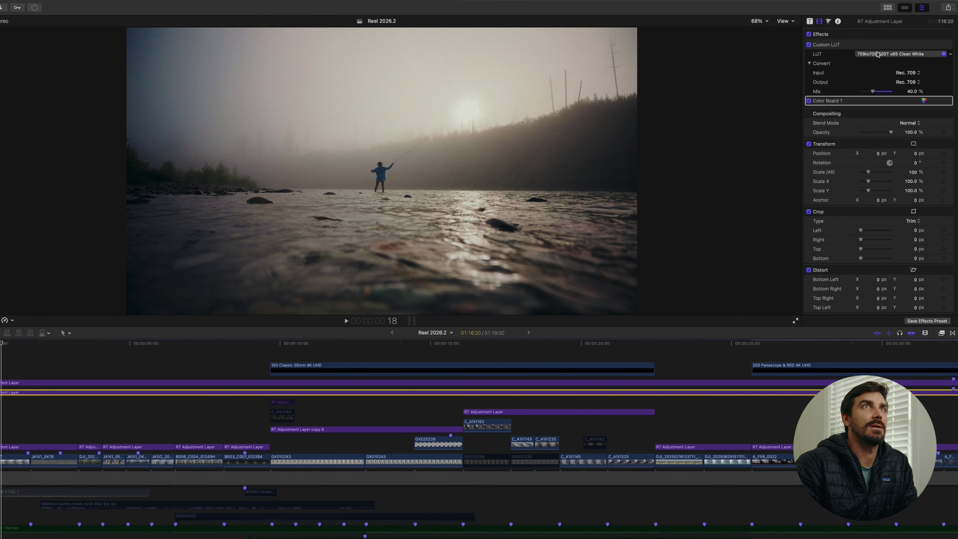
left_click(880, 54)
mouse_move(855, 94)
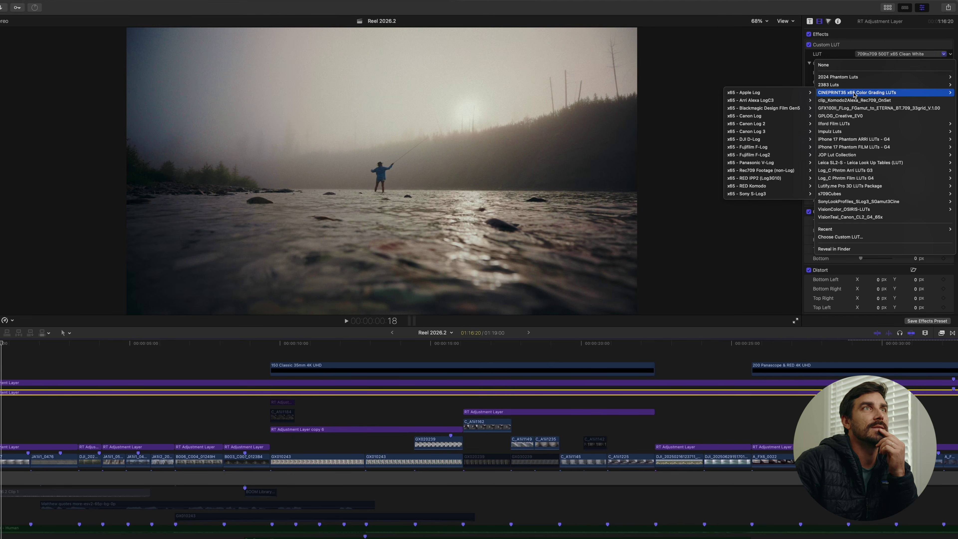
mouse_move(759, 172)
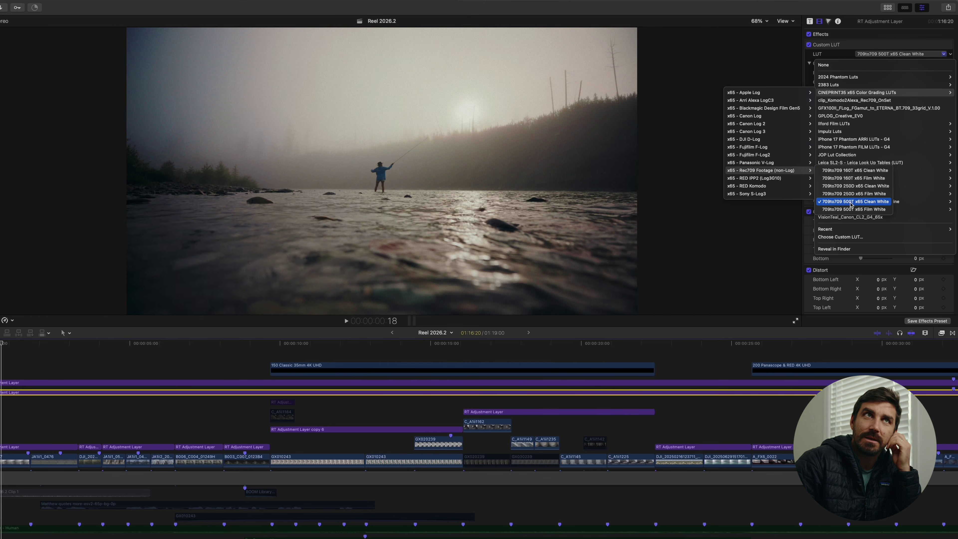
left_click(808, 46)
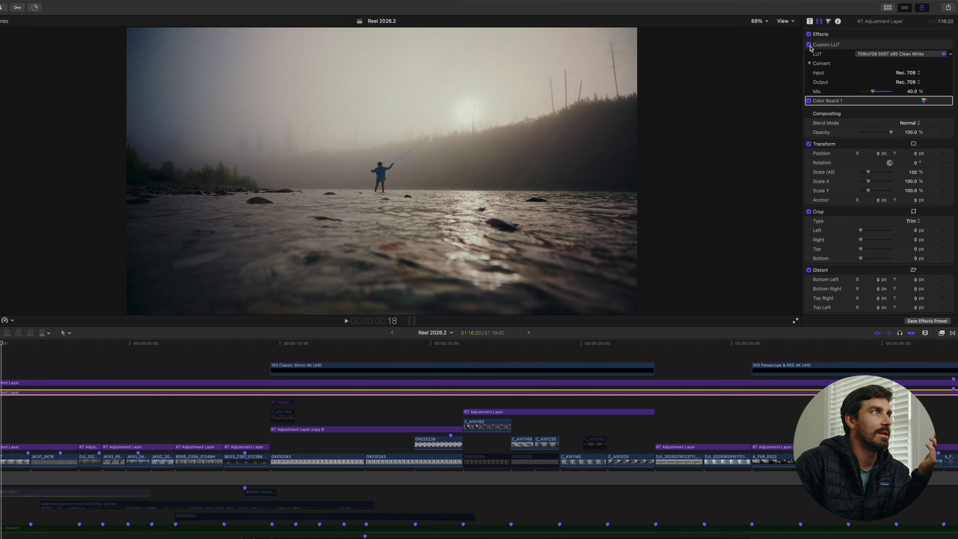
left_click(809, 45)
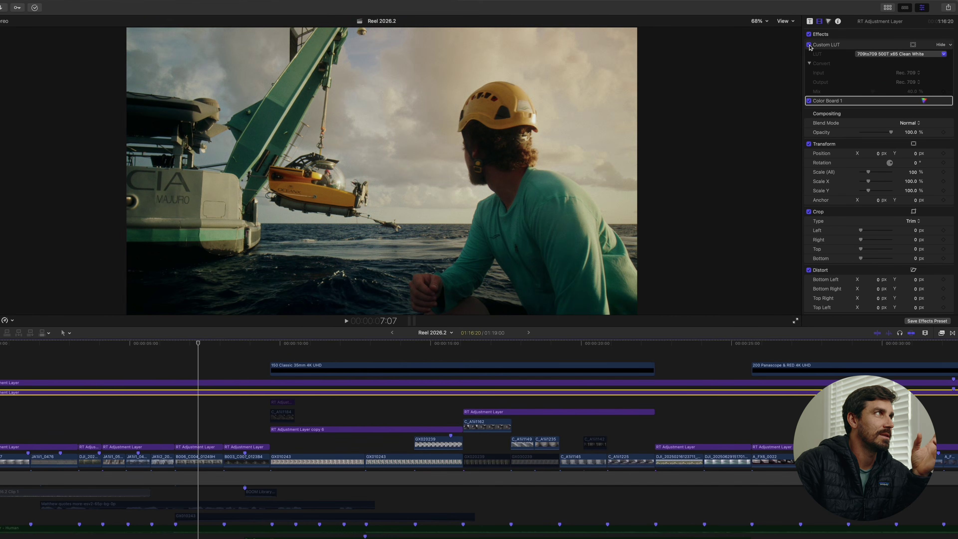
Compare the helmeted man's shot with the 709to709 500T x65 Clean White LUT off and on at 40% mix
left_click(809, 45)
left_click(809, 46)
left_click(808, 45)
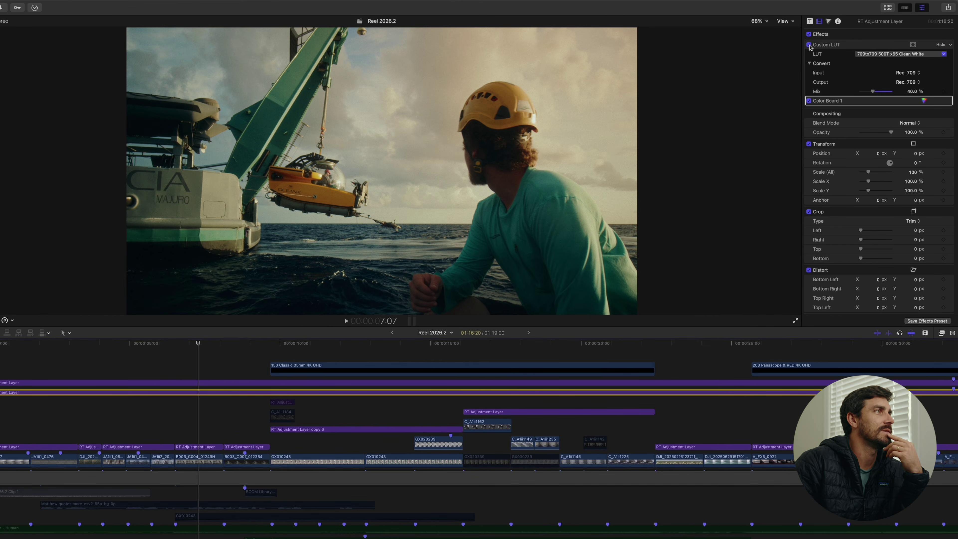
left_click(808, 46)
left_click(808, 46)
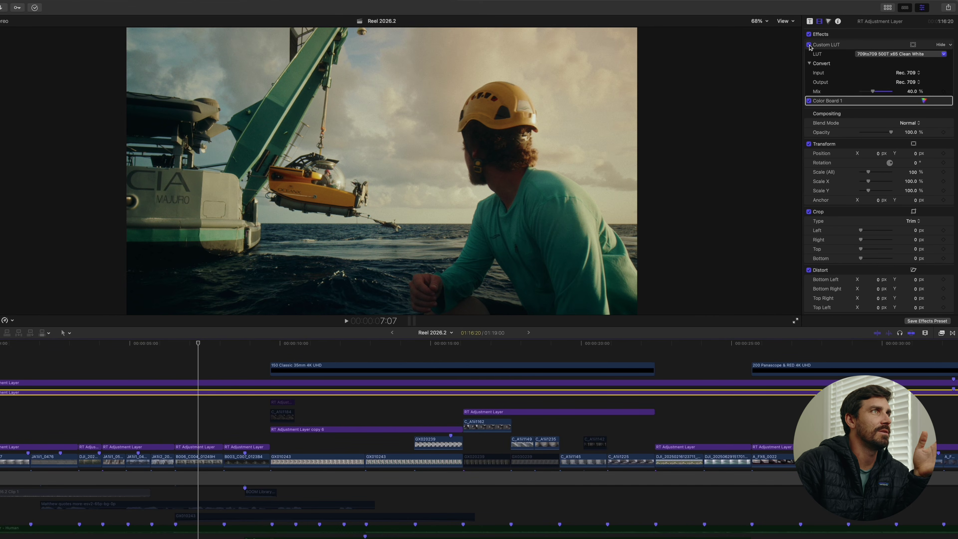
Raise the custom LUT's Mix to 100% and compare the image with the LUT off and on
left_click_drag(873, 91, 924, 90)
left_click(811, 46)
left_click(810, 45)
left_click(809, 45)
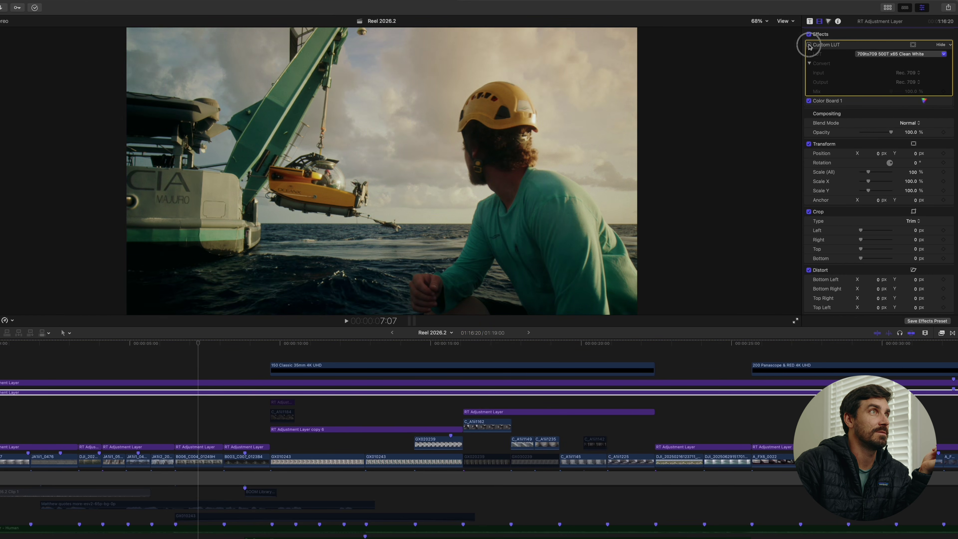
left_click(809, 45)
left_click(809, 45)
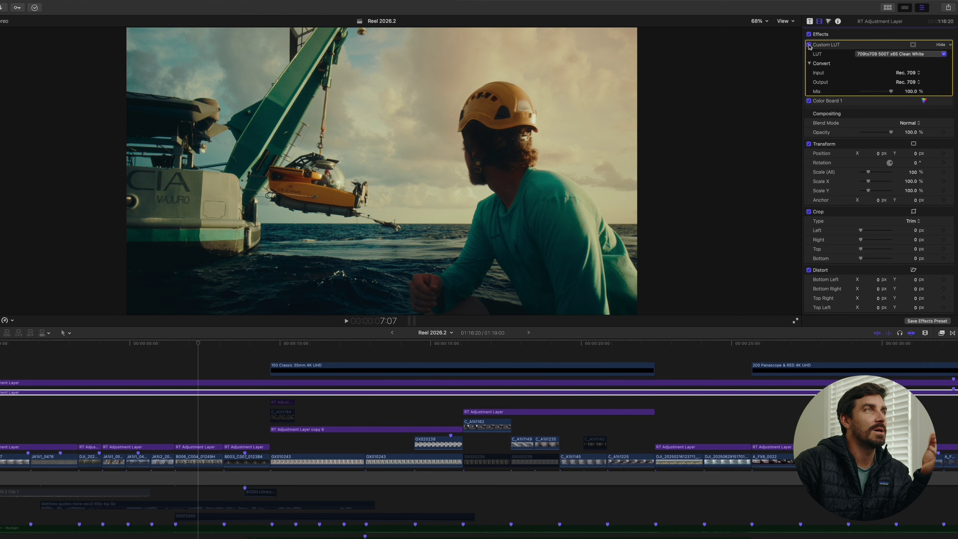
Set the Mix of the 709to709 500T x65 Clean White LUT to 40%
left_click(912, 91)
type("40")
key("Return")
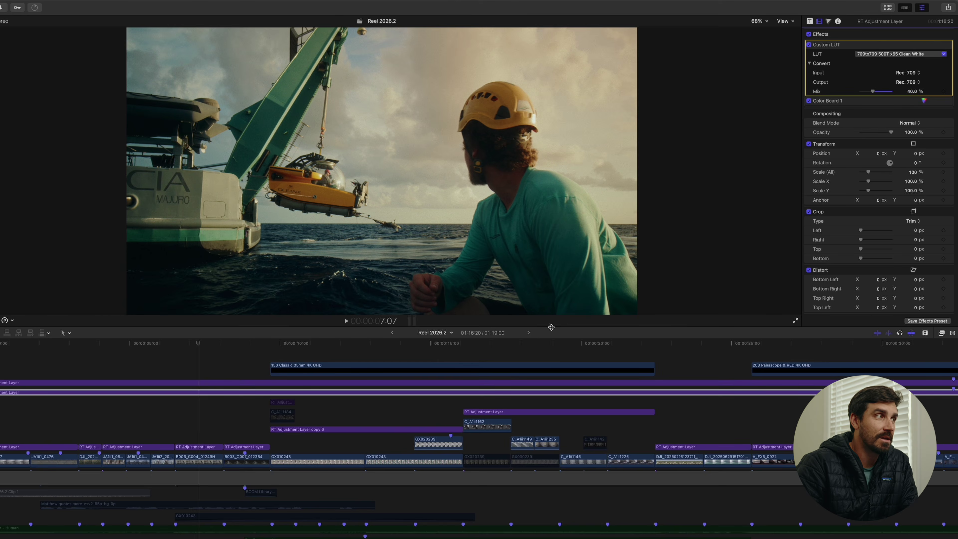
Check the shot's own adjustment layer LUT, and examine the Color Board 1 exposure on the lower full-length layer with the correction off and on
left_click(199, 448)
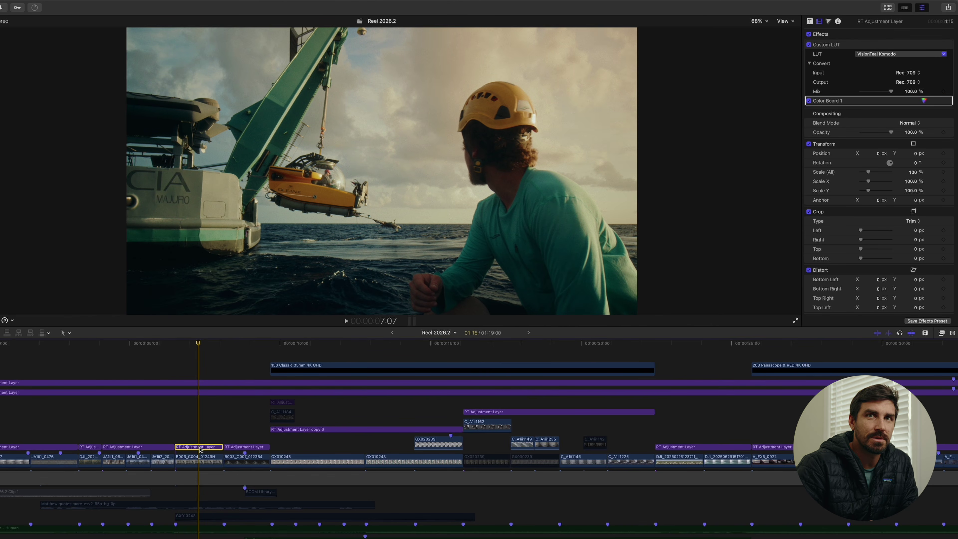
left_click(199, 392)
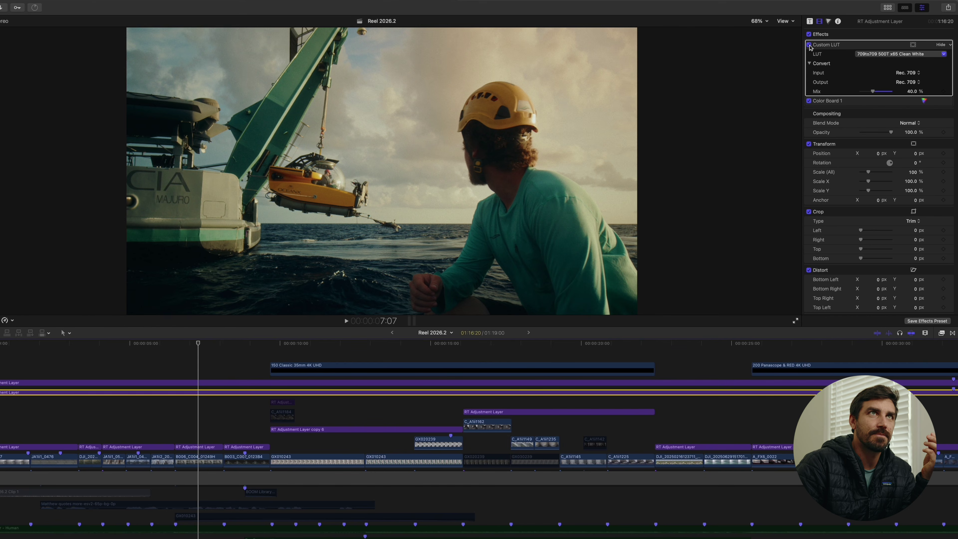
left_click(858, 100)
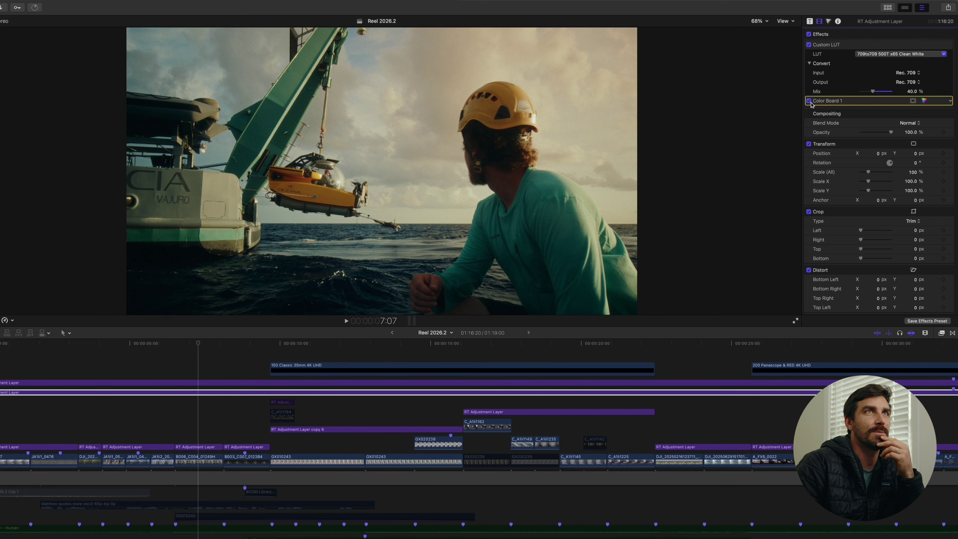
left_click(924, 101)
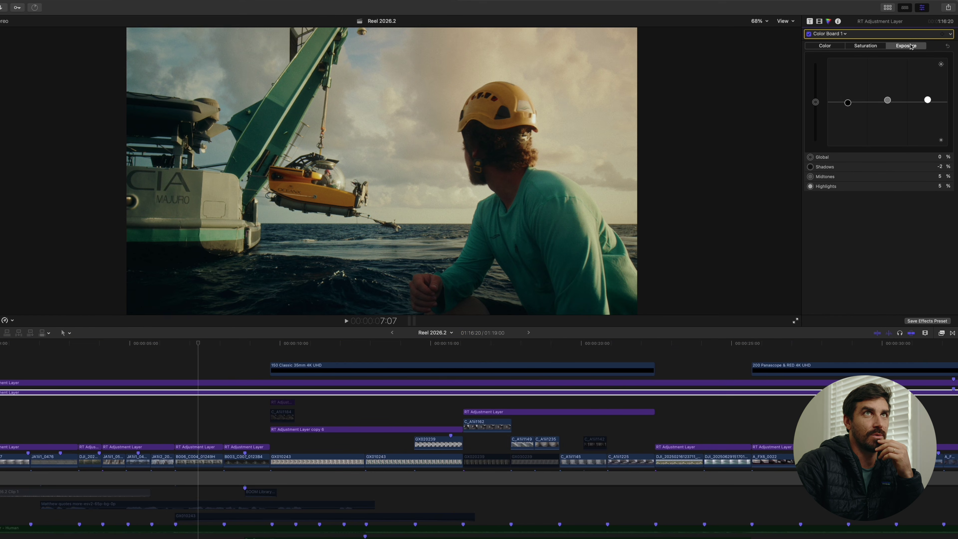
left_click(808, 33)
left_click(809, 34)
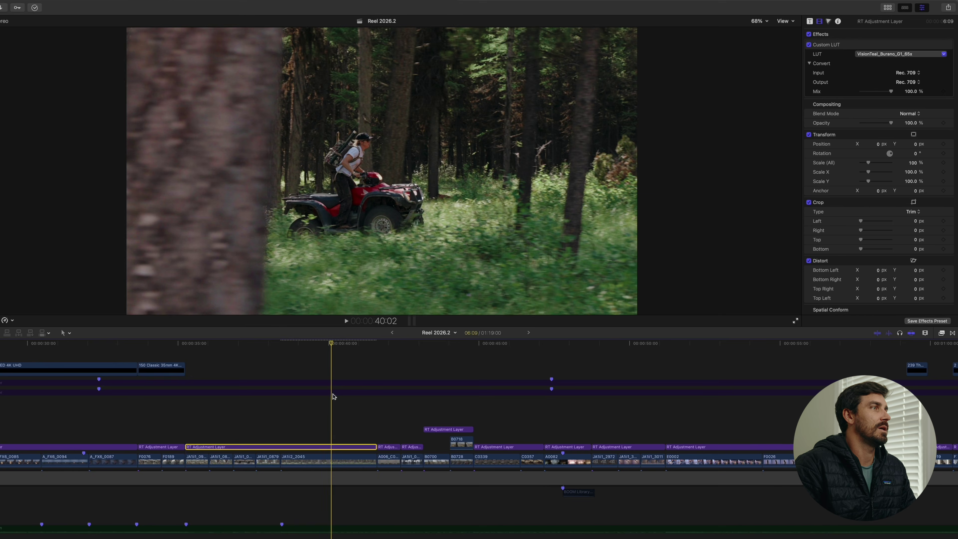
Enable the upper and lower full-length adjustment layers over the forest ATV shot
left_click(332, 382)
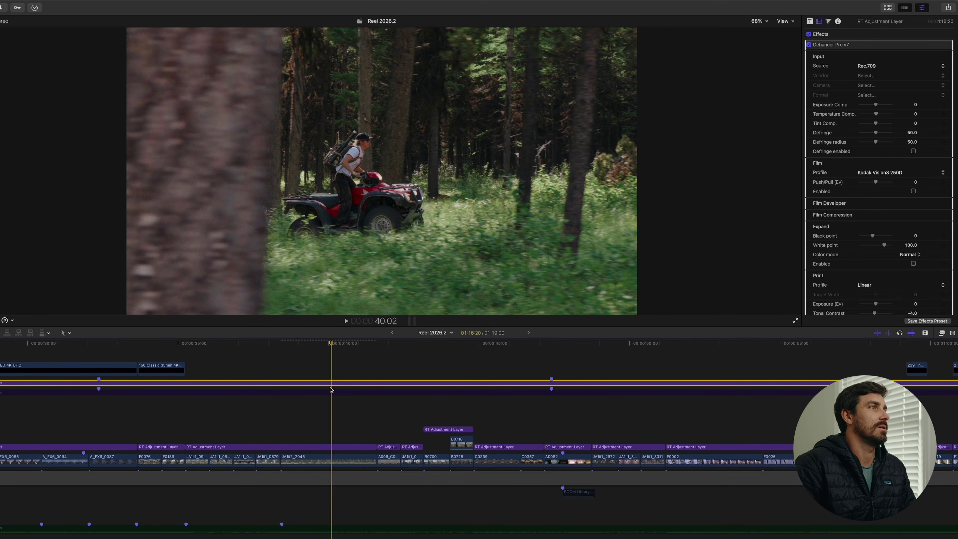
left_click(331, 393)
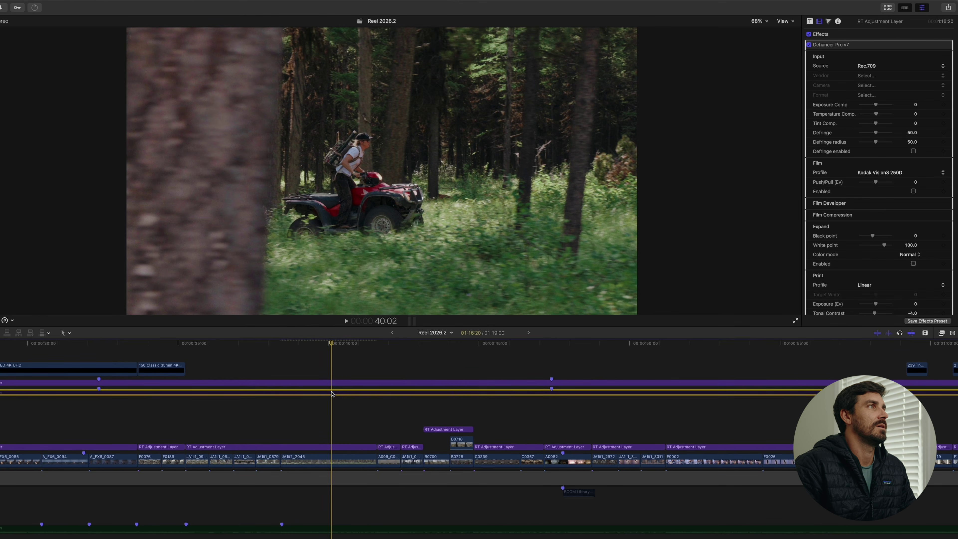
Enable Hue/Saturation Curves 1 on the forest ATV clip and review its Hue vs Hue curve
left_click(331, 457)
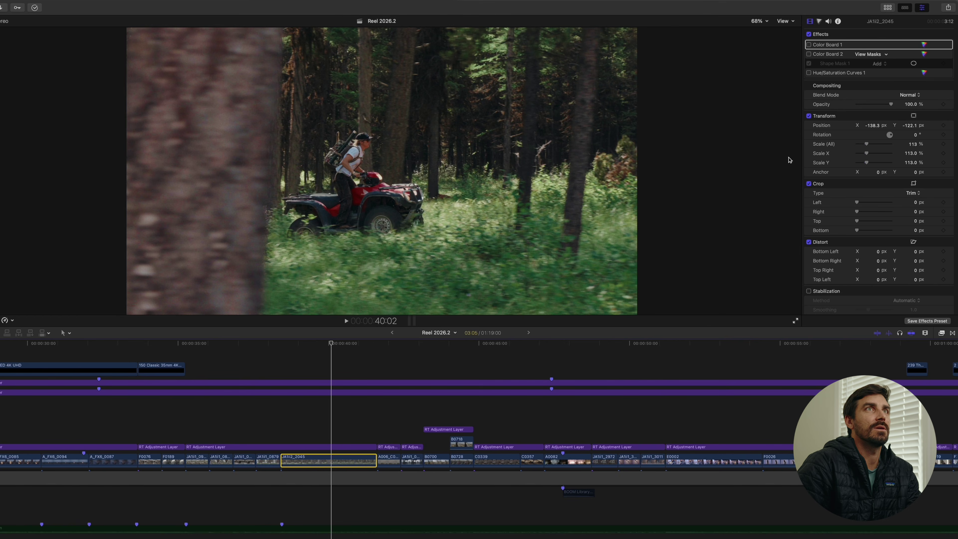
left_click(809, 74)
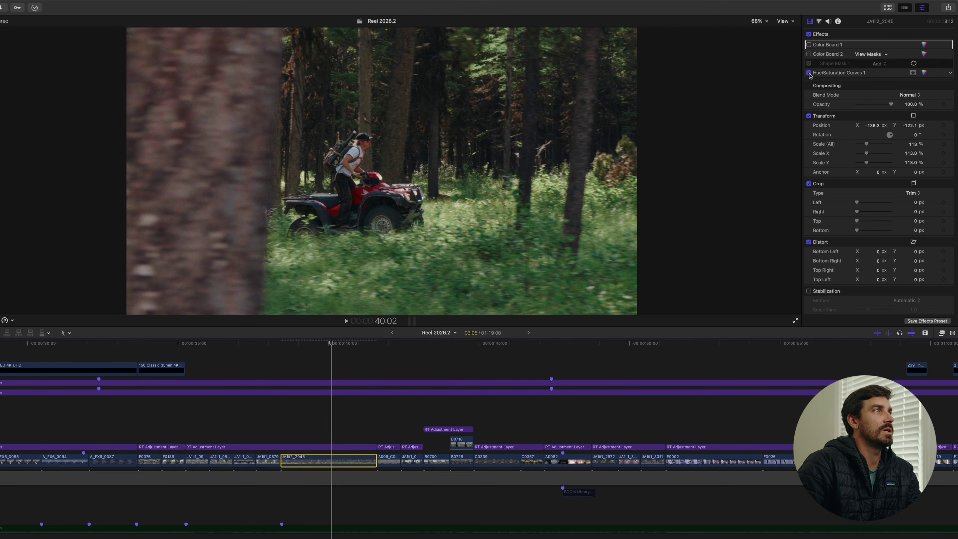
left_click(925, 73)
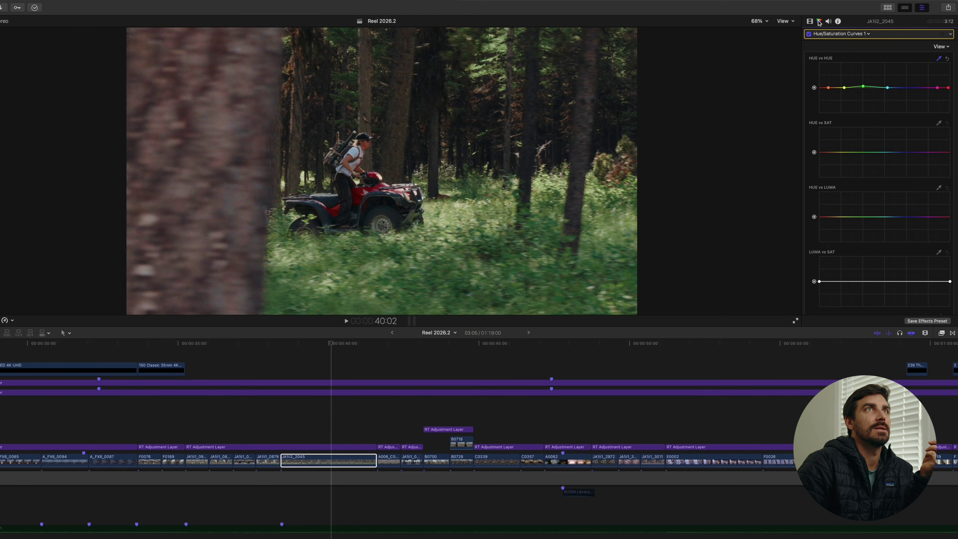
left_click(810, 21)
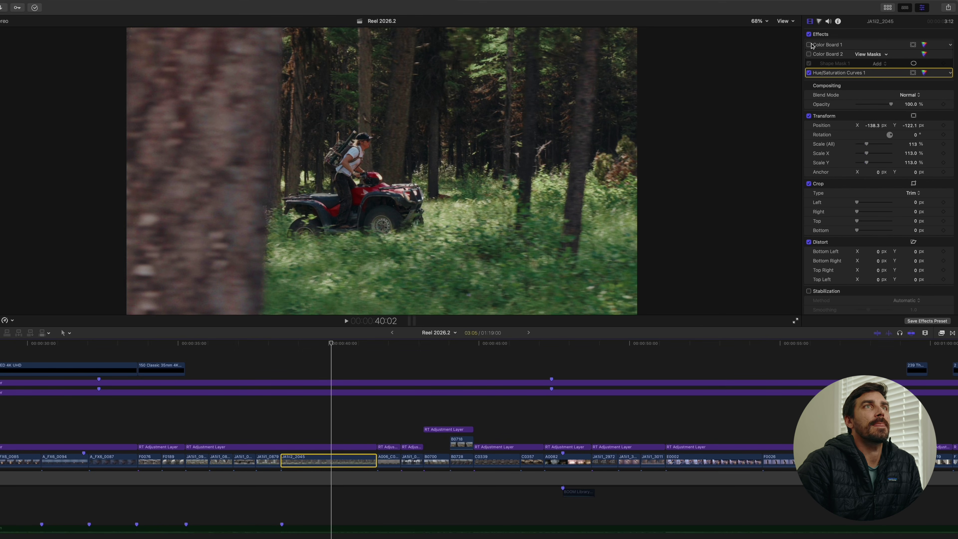
left_click(809, 73)
Enable Color Board 2 on the ATV clip and check the outline of its Shape Mask 1 around the rider
left_click(809, 54)
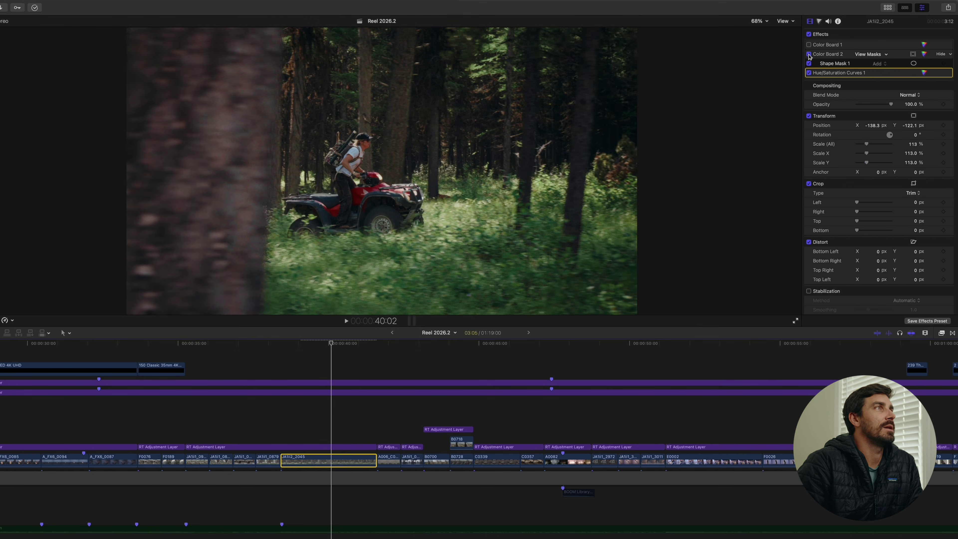
left_click(914, 63)
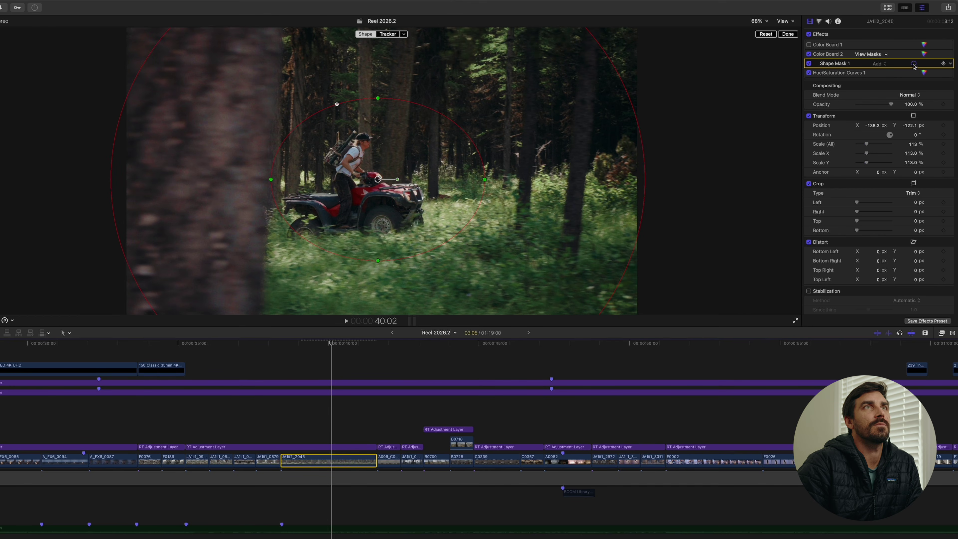
left_click(914, 63)
Enable Color Board 1 on the ATV clip and review its Exposure settings
left_click(809, 45)
left_click(809, 44)
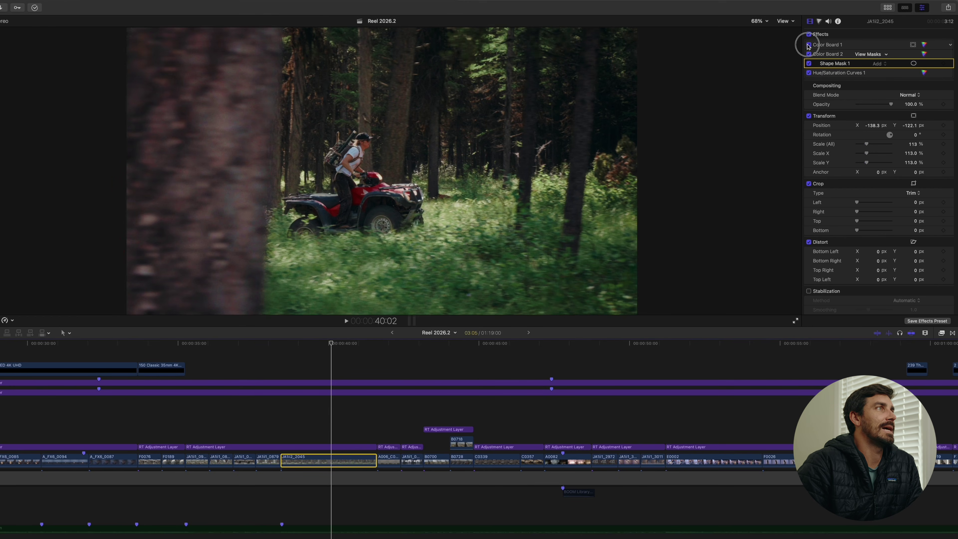
left_click(925, 44)
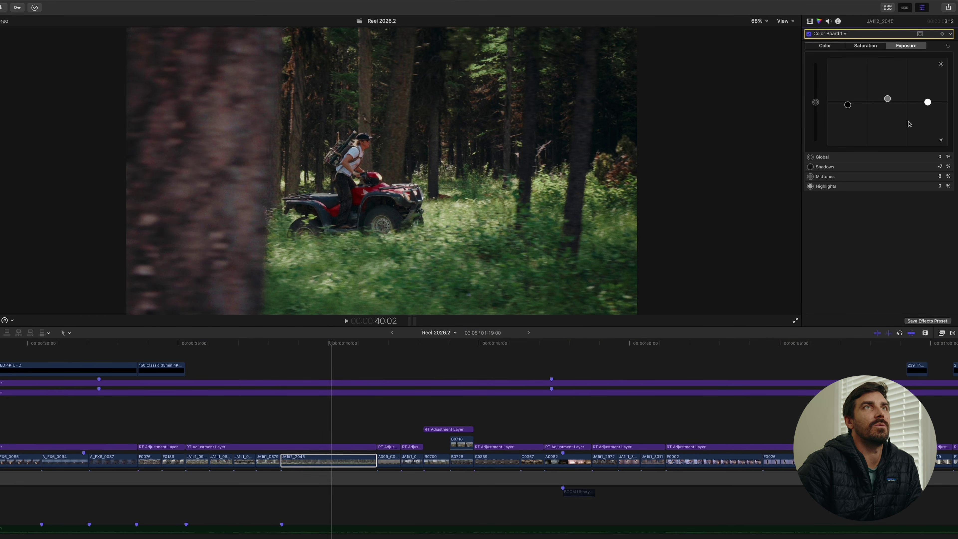
left_click(810, 22)
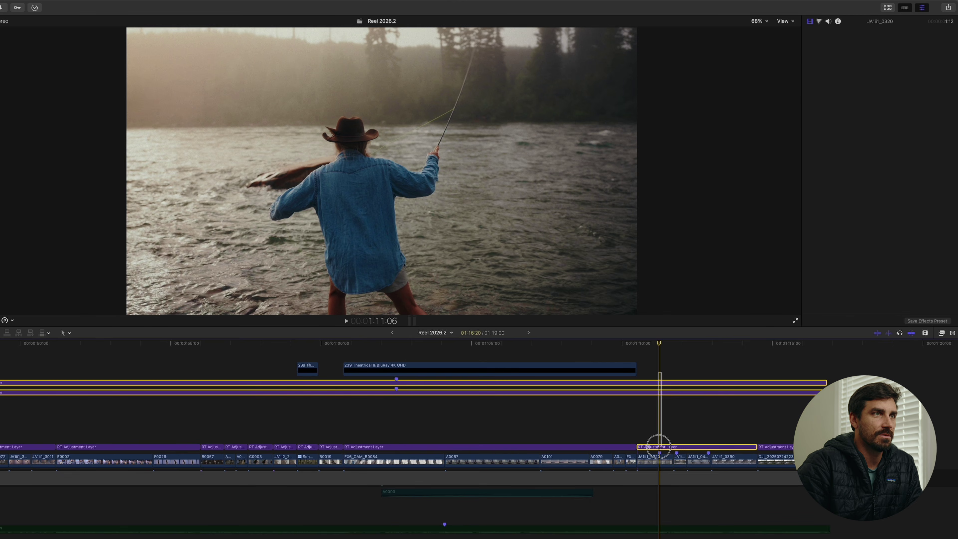
View the fly-fishing shot without the two full-length adjustment layers and inspect the custom LUTs on its own adjustment layer
left_click(659, 447, "super")
left_click(659, 449)
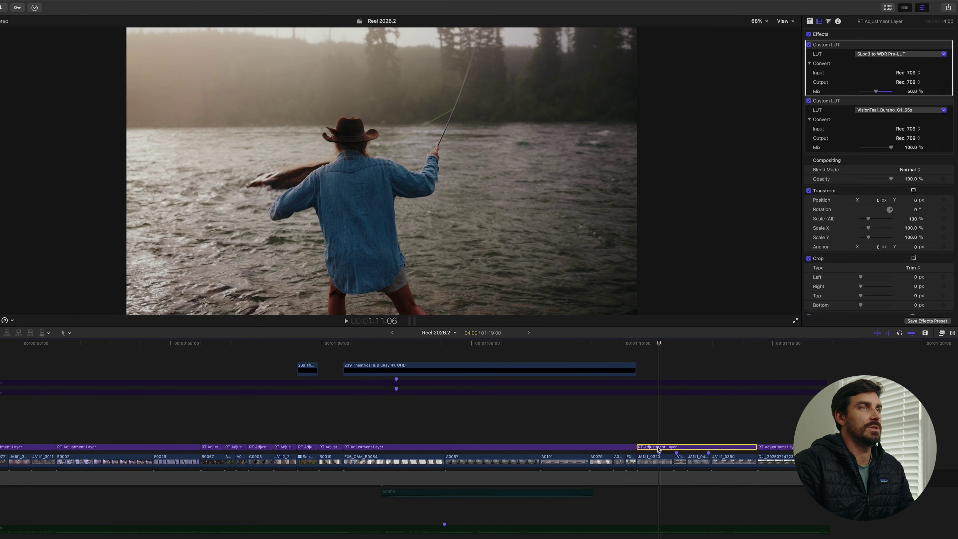
scroll(651, 409, "right", 1)
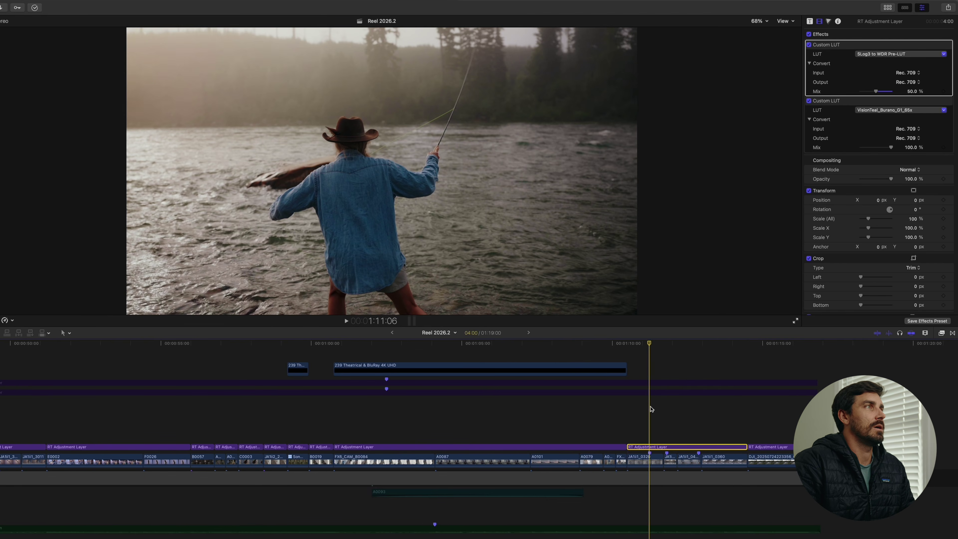
Enable both full-length adjustment layers over the fly-fishing shot, toggling the lower one to compare its effect
left_click(649, 383)
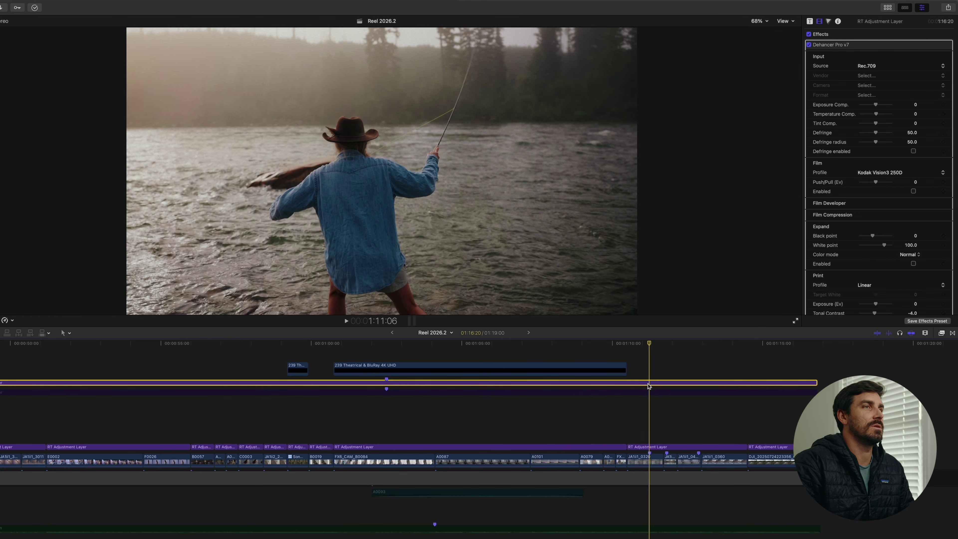
left_click(649, 393)
key("v")
key("v")
key("v")
key("v")
key("v")
key("v")
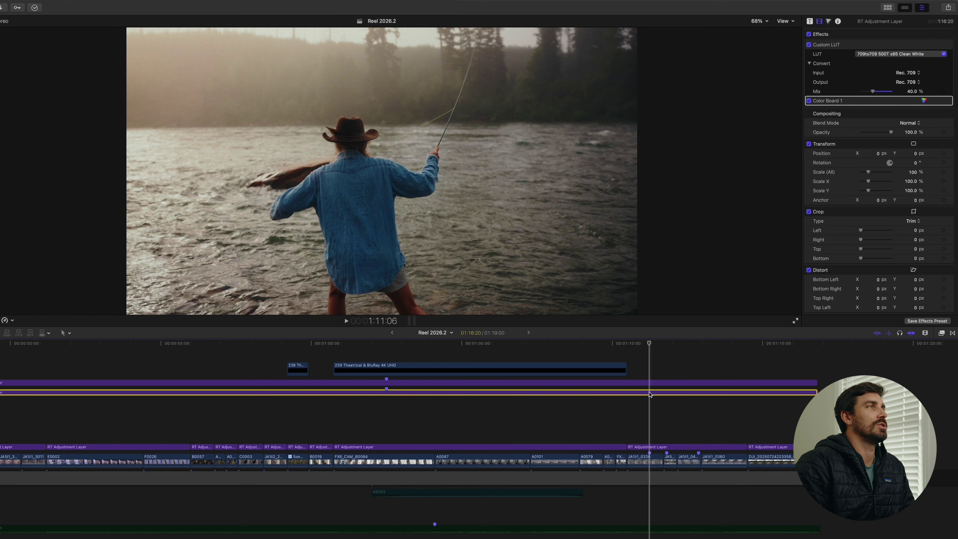
key("v")
key("v")
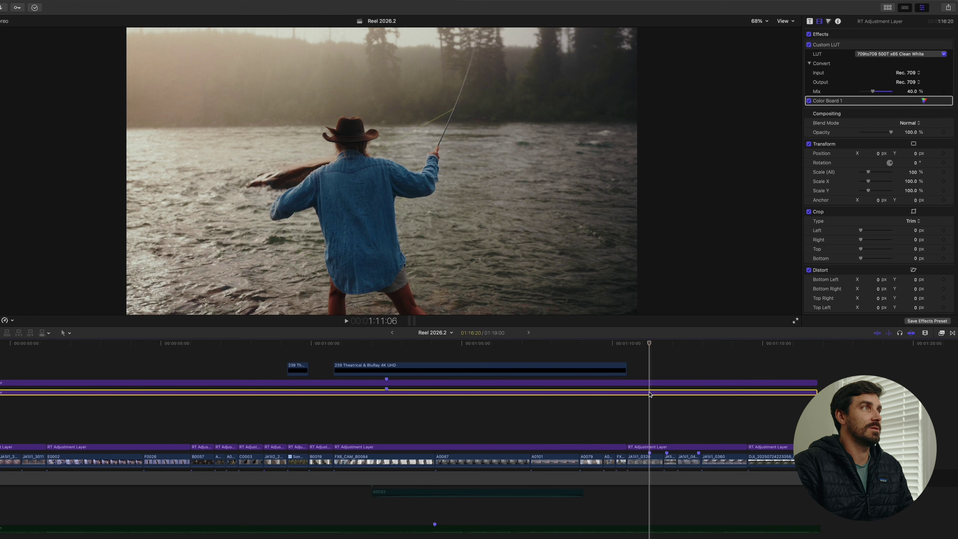
Switch off Color Board 1, Color Board 2 and Color Board 3 on the fly-fishing clip
left_click(651, 461)
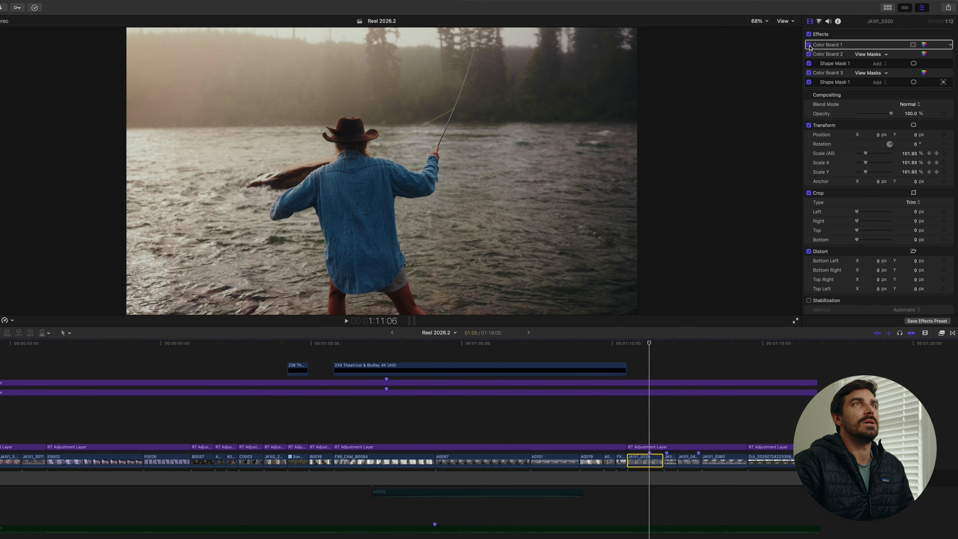
left_click(809, 45)
left_click(809, 53)
left_click(809, 72)
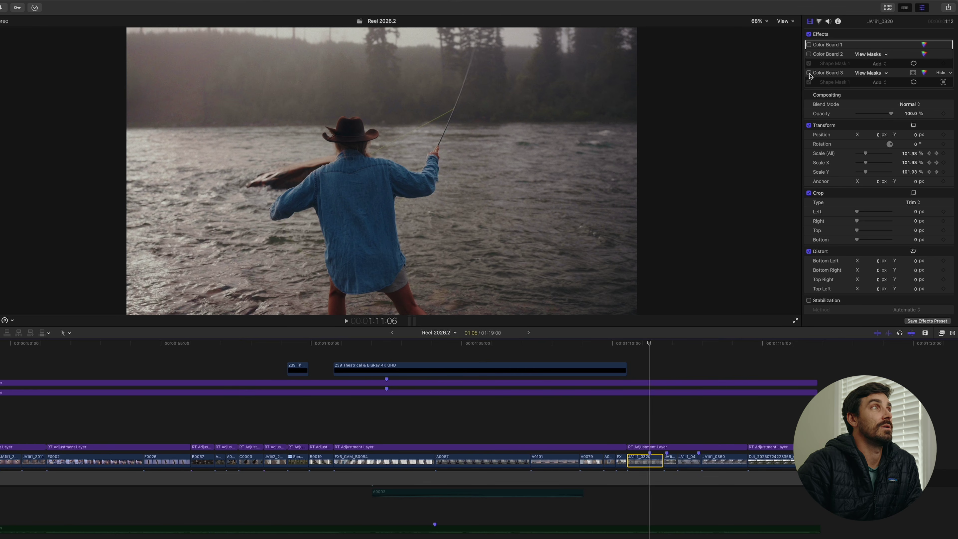
Enable Color Board 3 on the fly-fishing clip, comparing it off and on and checking its Shape Mask 1
left_click(809, 72)
left_click(809, 72)
left_click(809, 74)
left_click(913, 83)
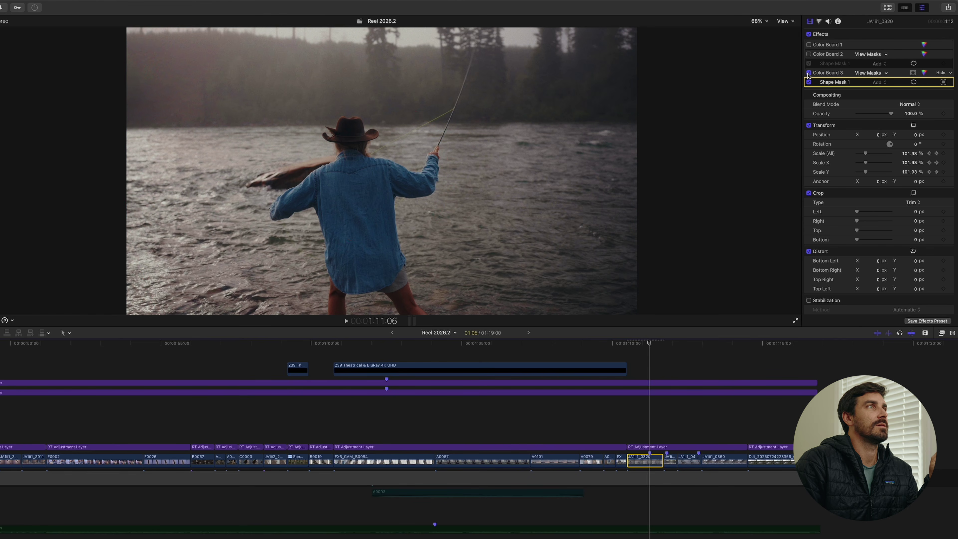
Enable Color Board 2 on the fly-fishing clip and examine its Shape Mask 1 at 50% viewer scale, comparing the correction off and on
left_click(809, 54)
left_click(913, 64)
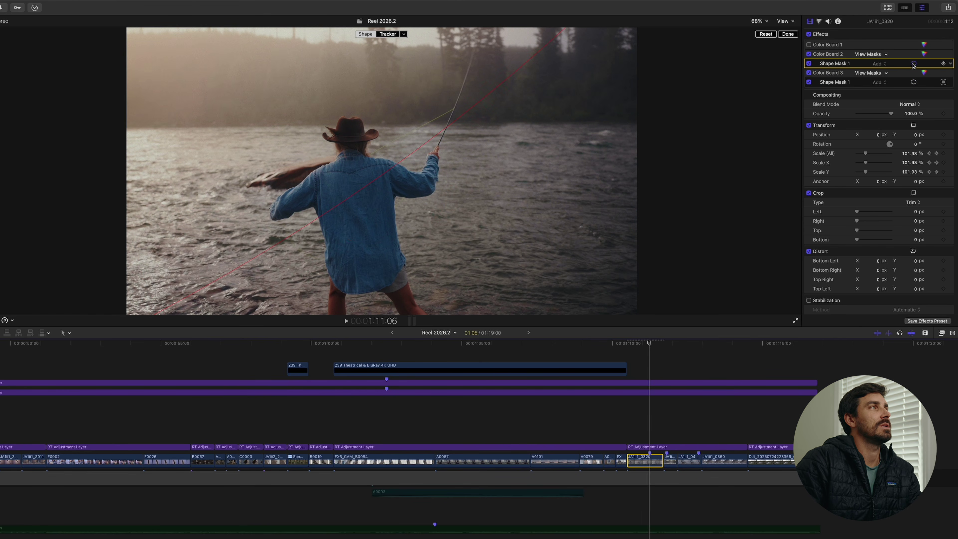
left_click(759, 20)
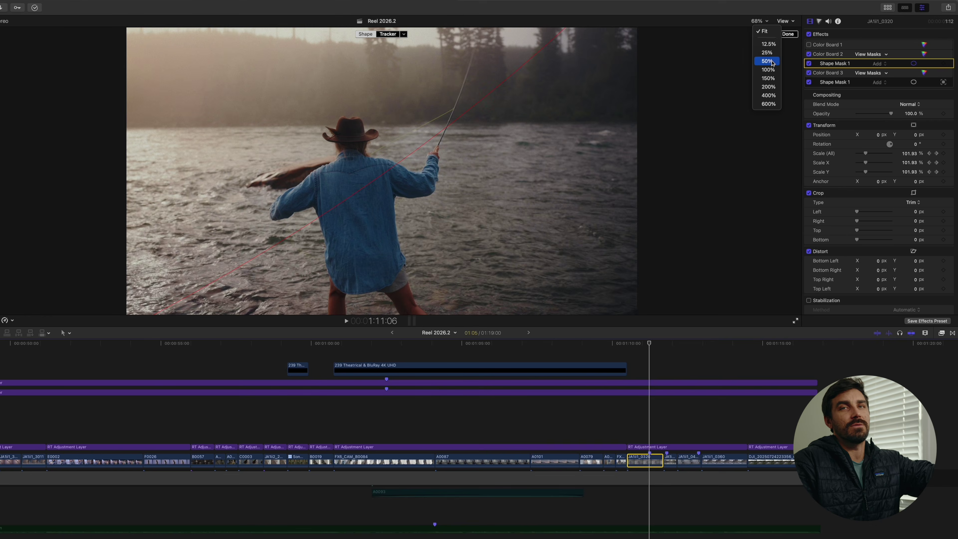
left_click(768, 61)
left_click(809, 54)
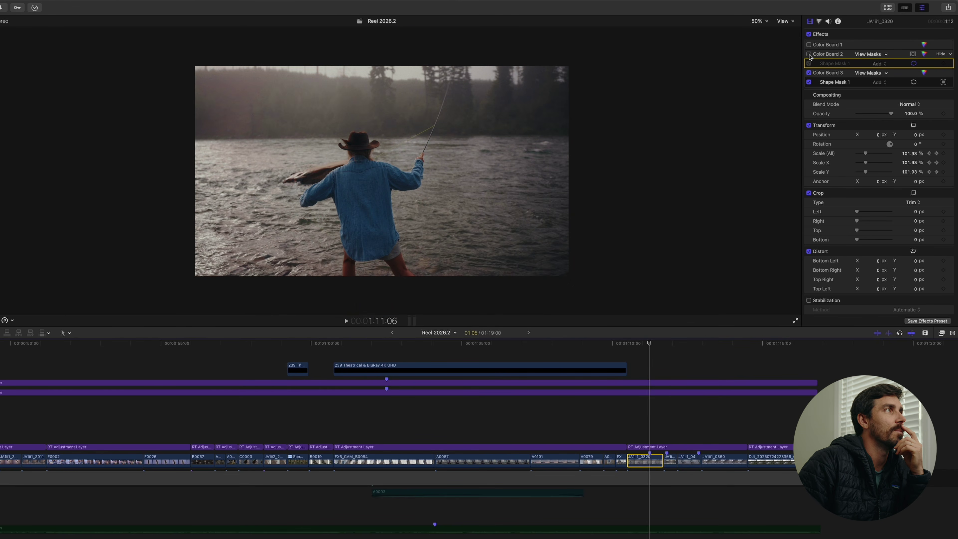
left_click(809, 54)
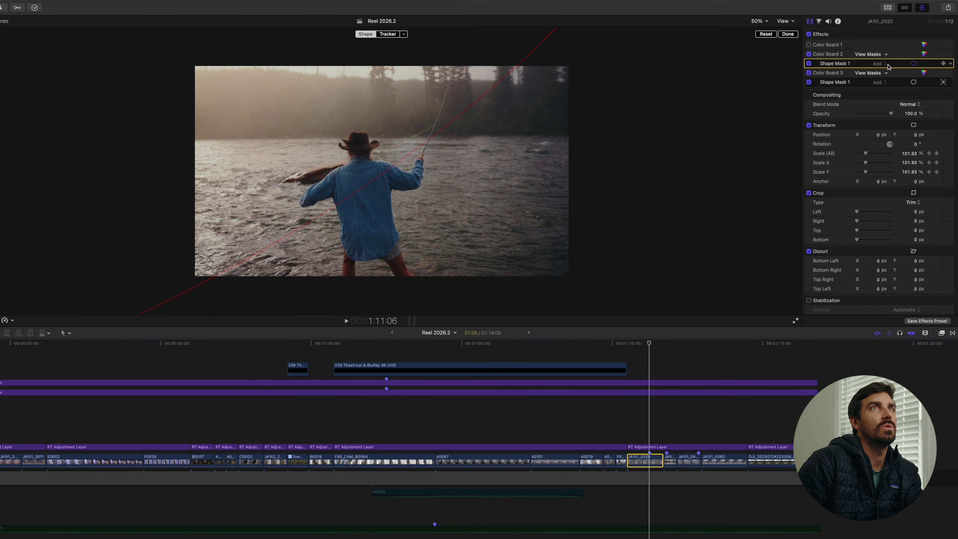
left_click(913, 63)
left_click(809, 54)
left_click(809, 54)
Fit the image to the viewer again and enable Color Board 1 on the fly-fishing clip
key("shift+z")
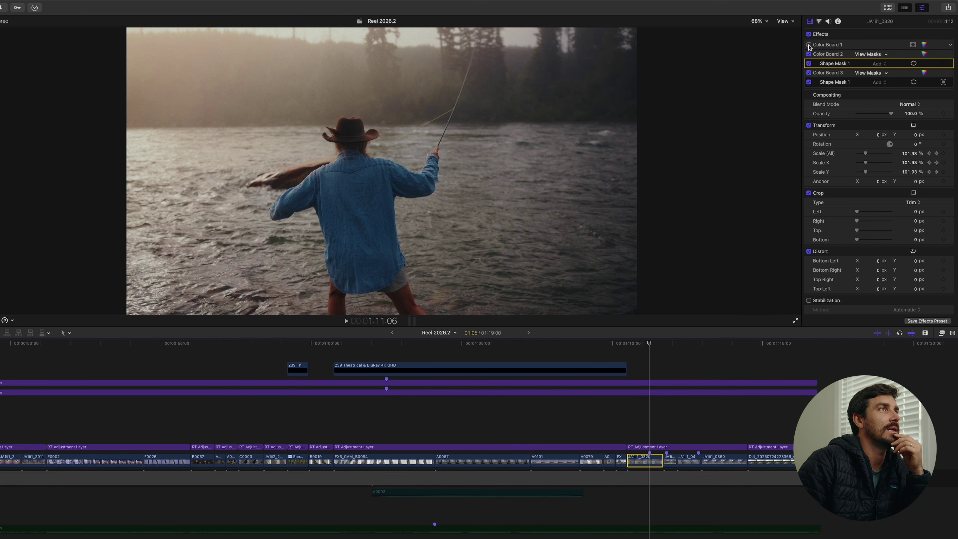
left_click(809, 45)
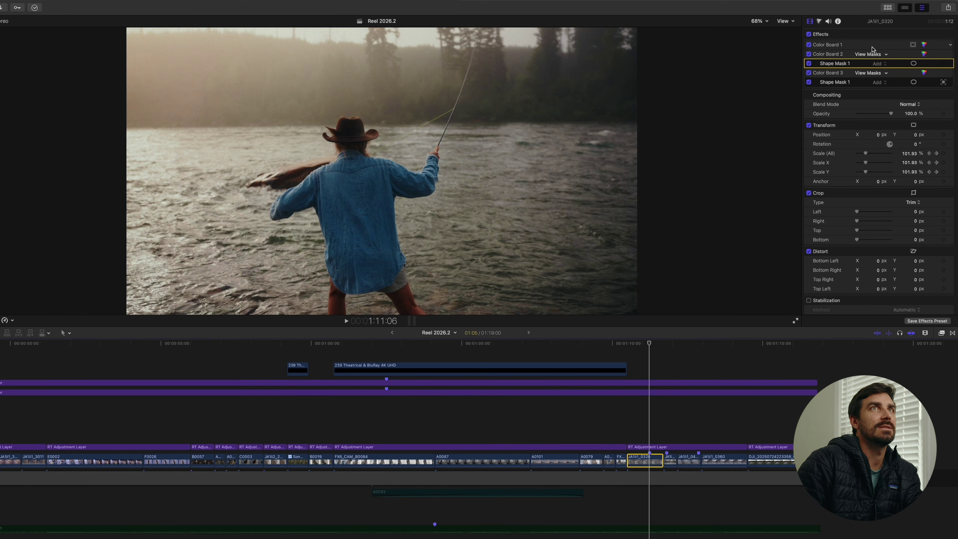
Examine the exposure settings of Color Board 1 on the fly-fishing clip, comparing the correction off and on
left_click(925, 45)
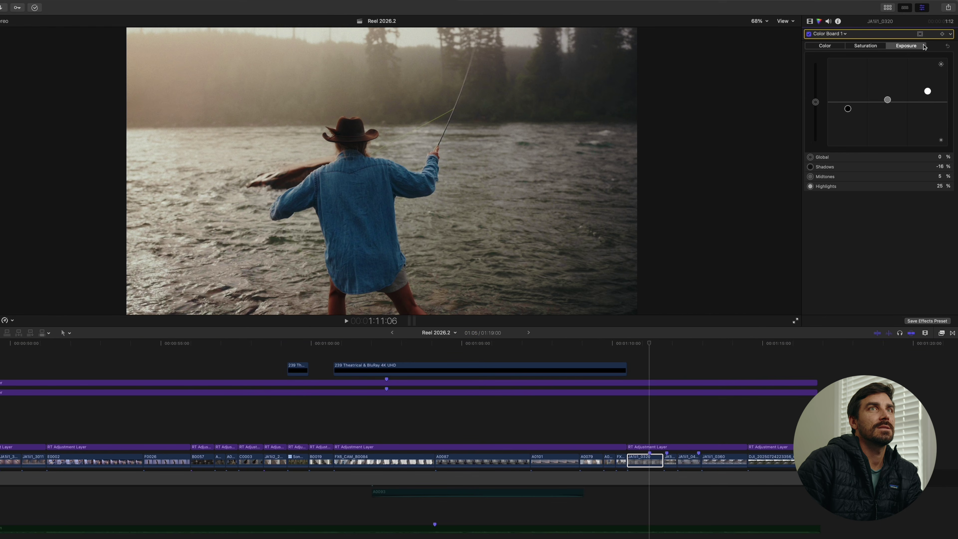
left_click(809, 34)
left_click(808, 33)
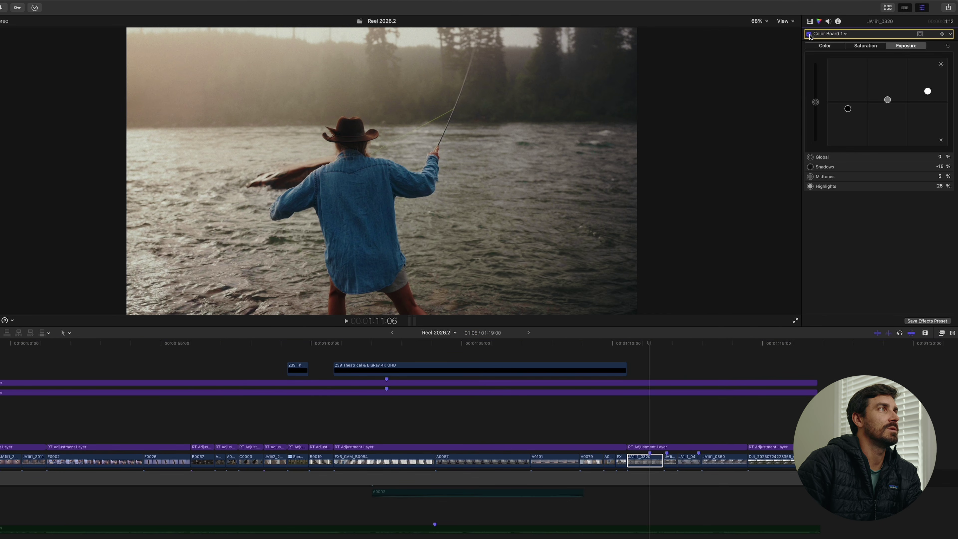
Examine Color Board 1's color settings on the fly-fishing clip, comparing off and on, and undo a trial reset of them
left_click(836, 47)
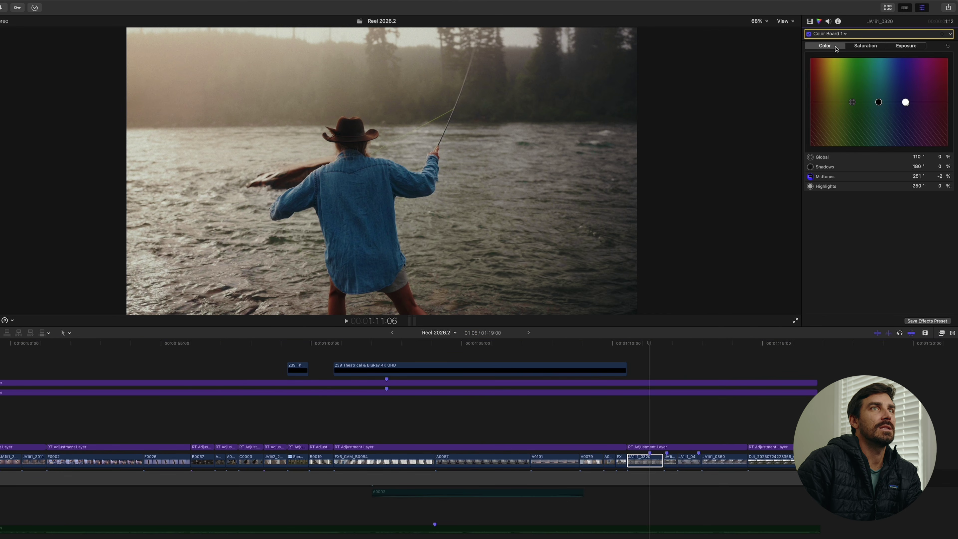
left_click(808, 34)
left_click(809, 33)
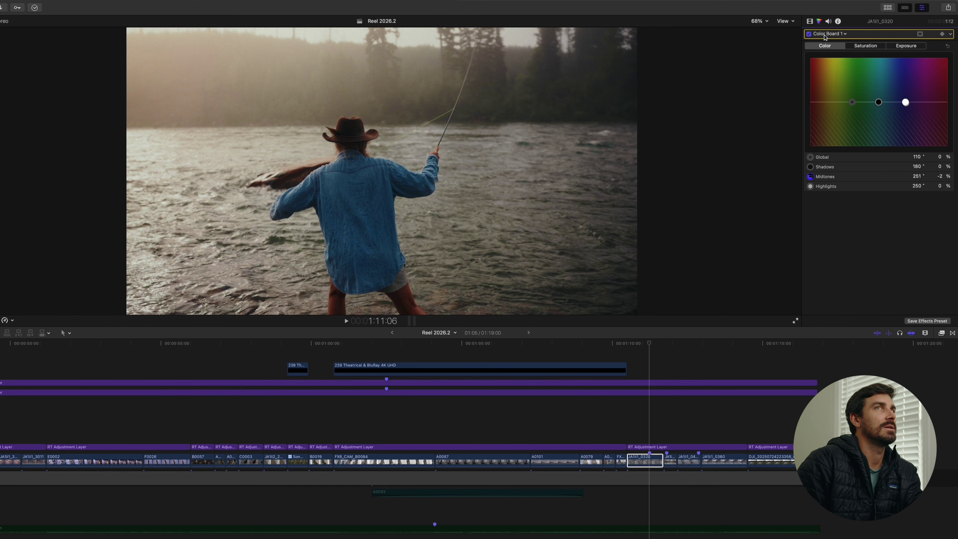
left_click(948, 47)
key("super+z")
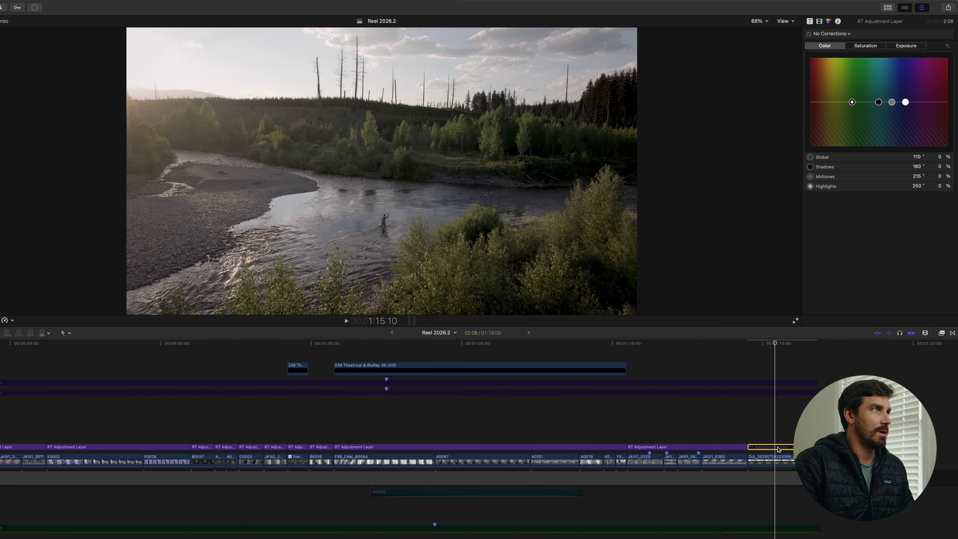
Enable the adjustment layer directly above the river drone clip and both full-length adjustment layers over the timeline
left_click(778, 448)
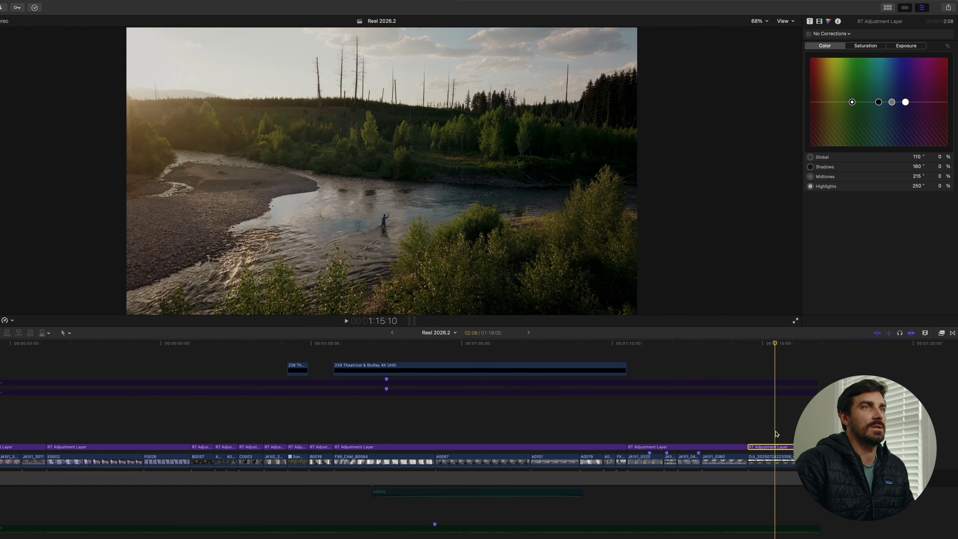
left_click(779, 383)
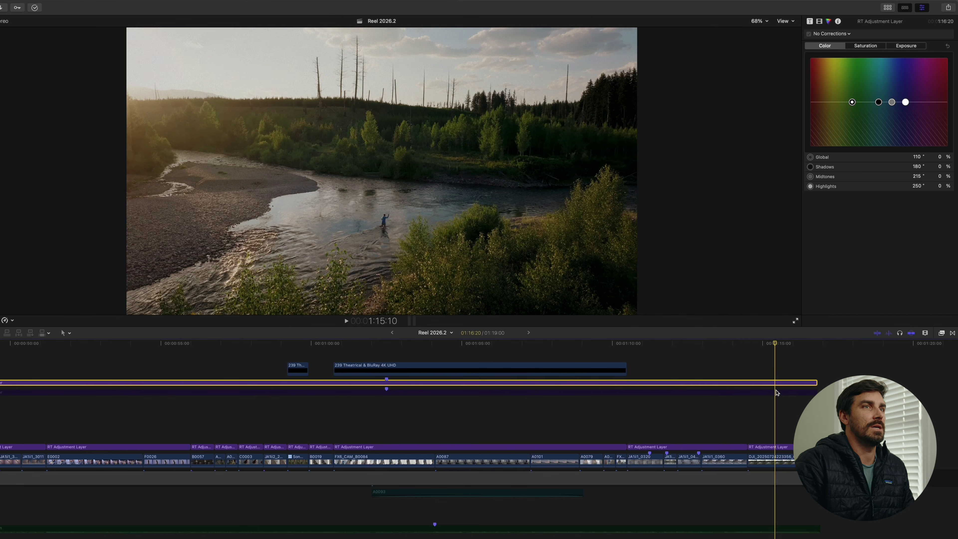
left_click(777, 393)
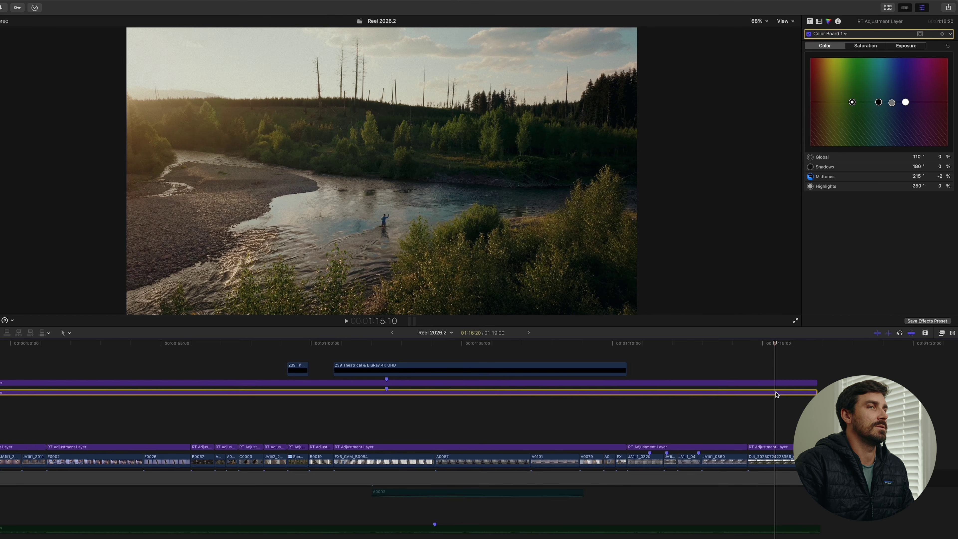
Switch off Color Board 1, Color Board 2, Color Board 3 and Hue/Saturation Curves 1 on the river drone clip
left_click(778, 456)
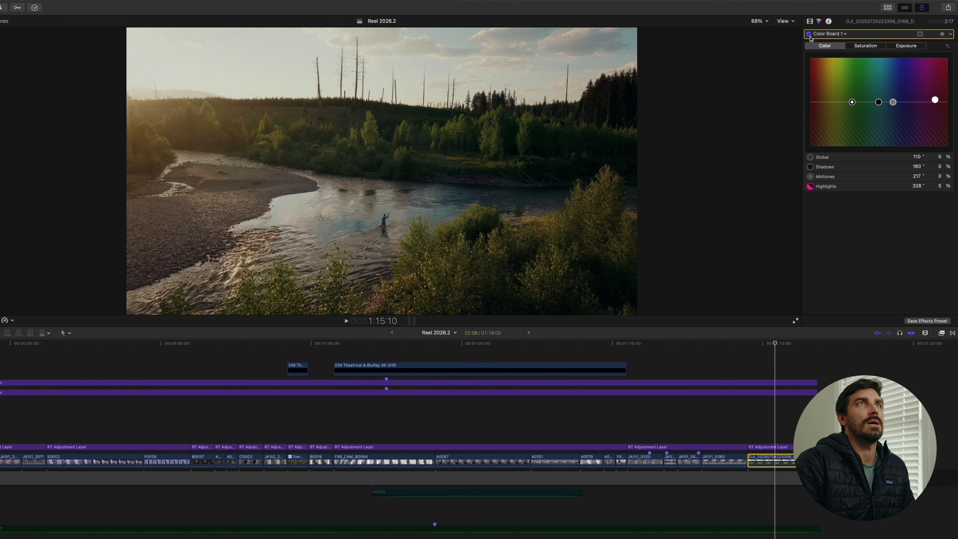
left_click(810, 22)
left_click(810, 34)
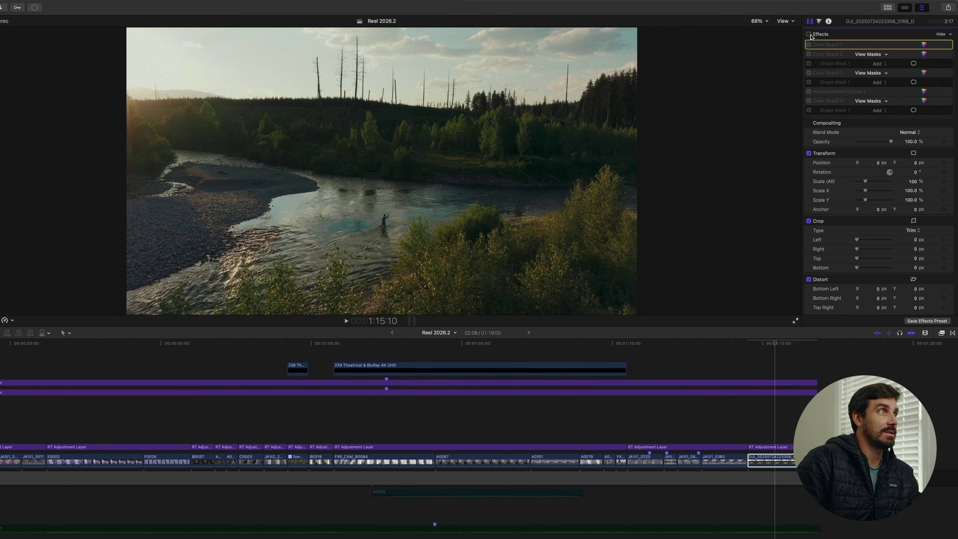
left_click(809, 35)
left_click_drag(809, 45, 808, 91)
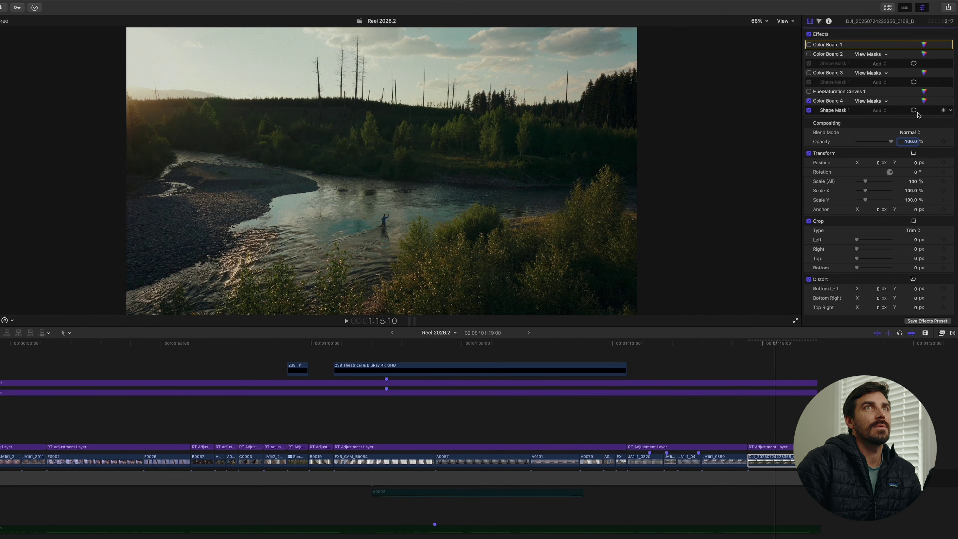
Check Shape Mask 1 of Color Board 4 on the river drone clip and compare the image without that correction
left_click(913, 110)
left_click(913, 111)
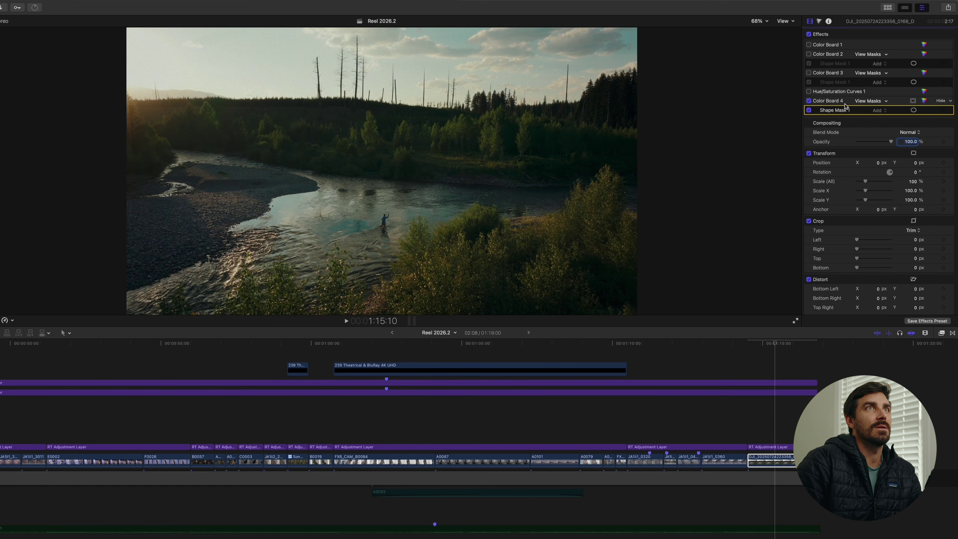
left_click(810, 102)
Enable Color Board 4 and Hue/Saturation Curves 1 on the river drone clip and examine the hue and saturation curves
left_click_drag(810, 101, 810, 92)
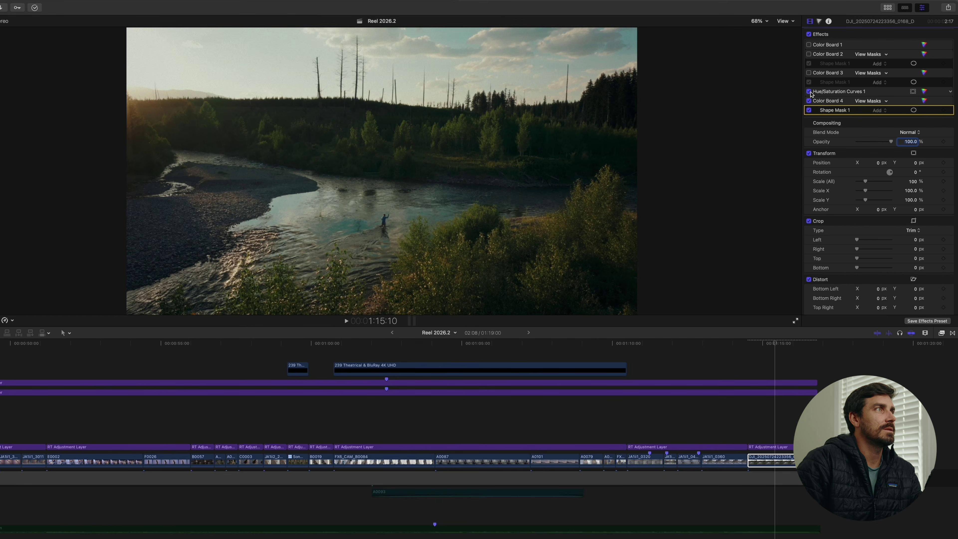
scroll(913, 92, "down", 1)
left_click(923, 91)
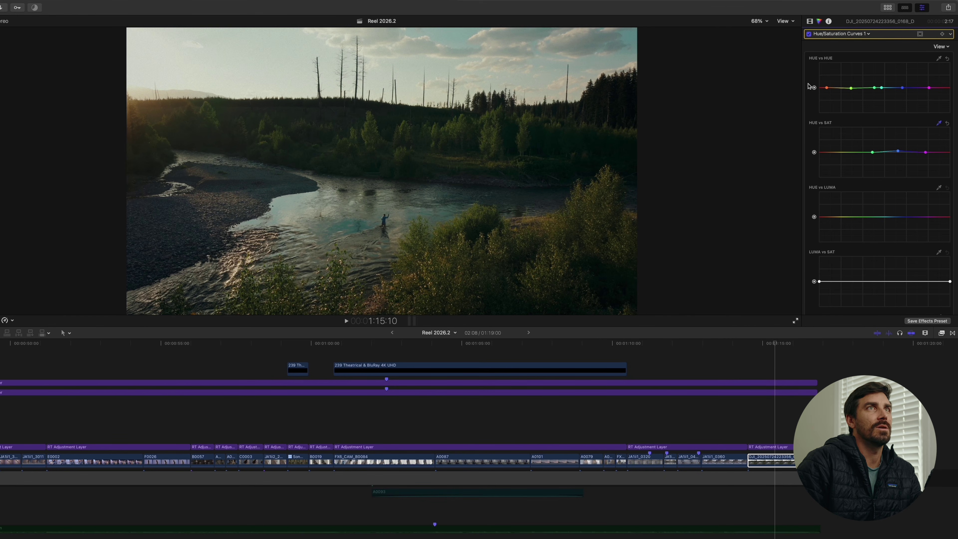
left_click(810, 21)
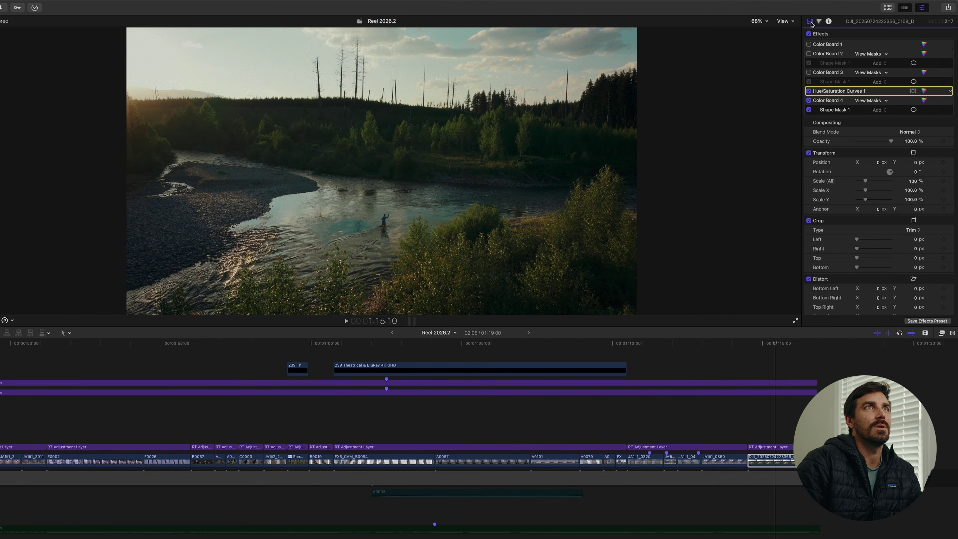
left_click(809, 91)
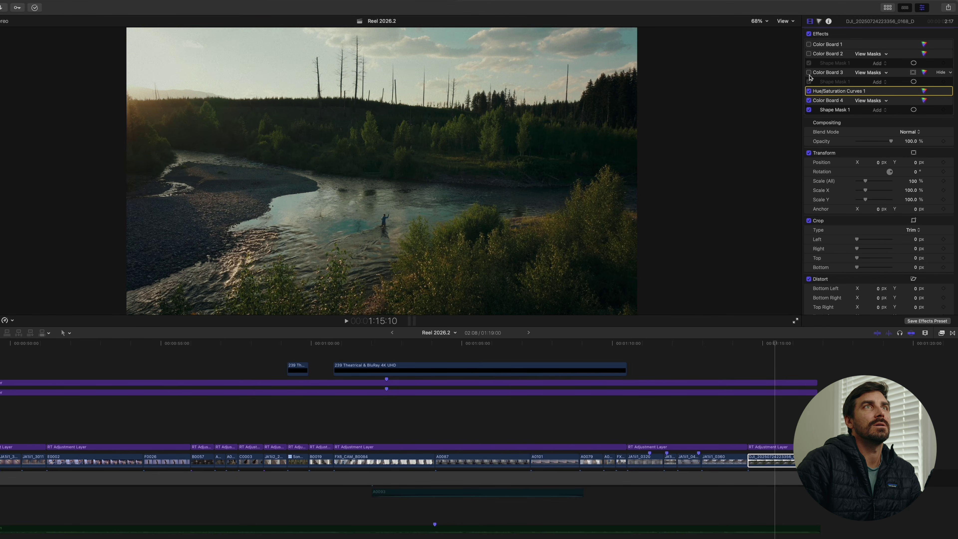
Enable Color Board 3 on the river drone clip and examine its Shape Mask 1 at 50% viewer scale, comparing off and on
left_click(808, 72)
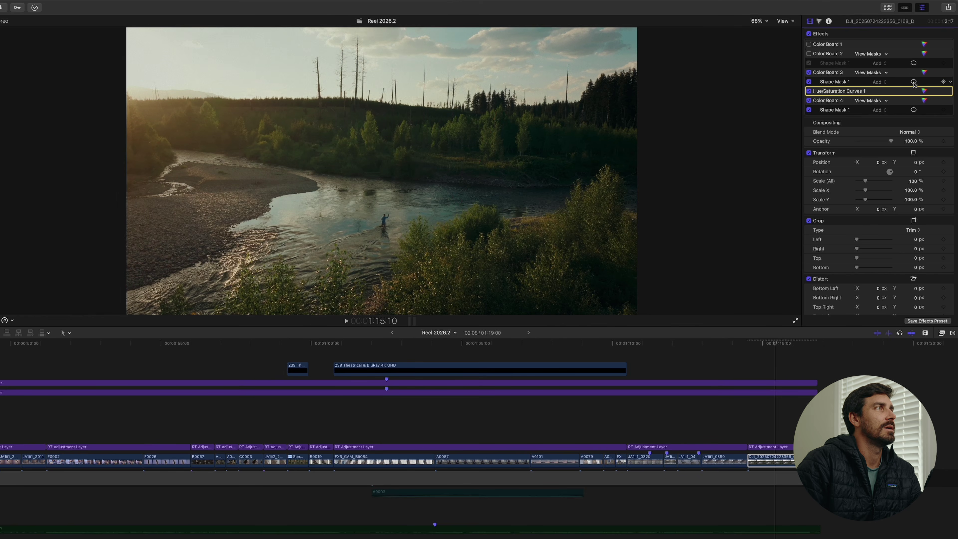
left_click(922, 81)
left_click(756, 21)
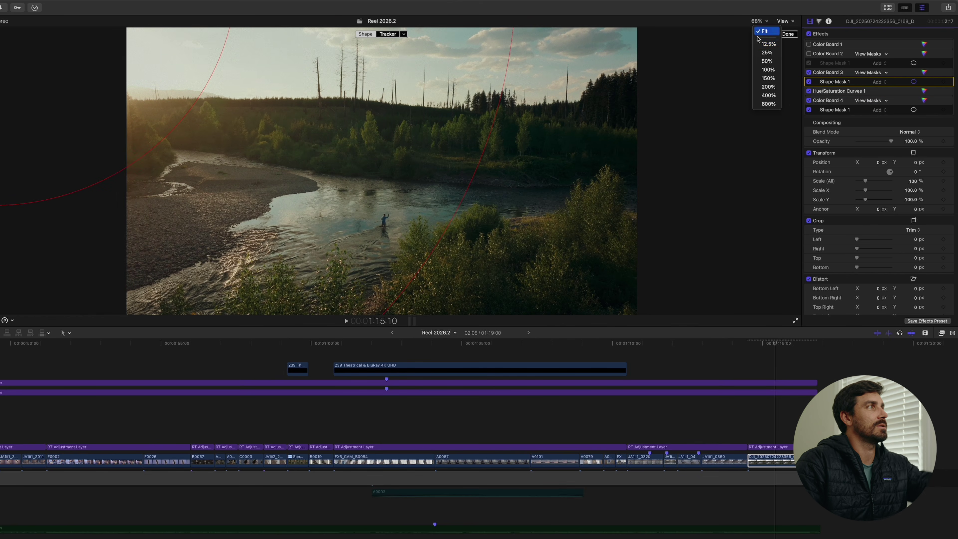
left_click(765, 61)
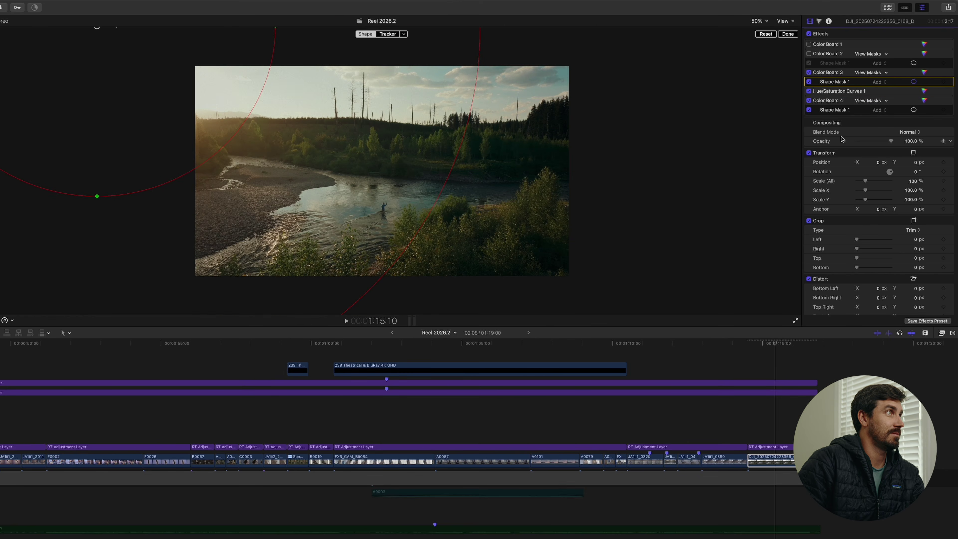
left_click(809, 72)
left_click(809, 72)
Examine Color Board 3's color settings on the river drone clip, comparing the correction off and on with the image fitted to the viewer
left_click(924, 72)
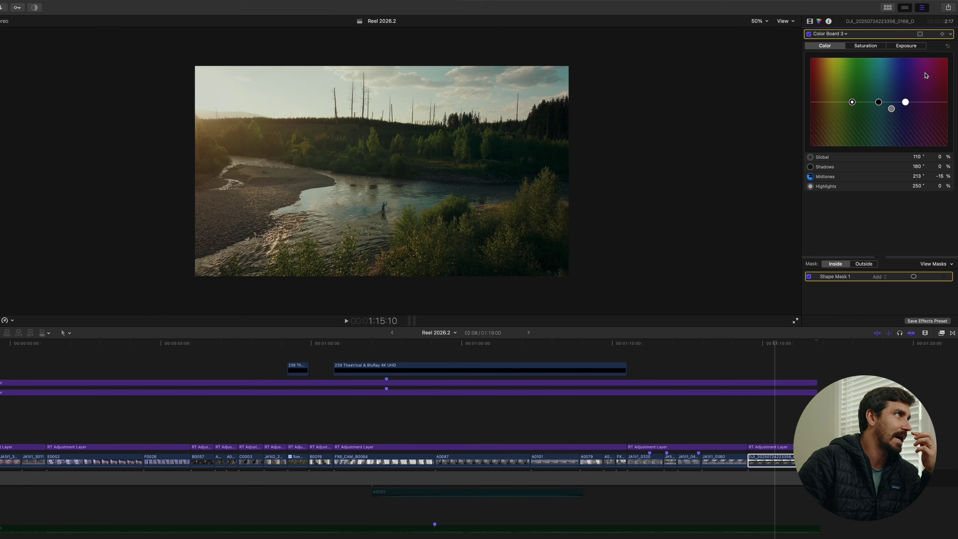
left_click(809, 34)
left_click(759, 21)
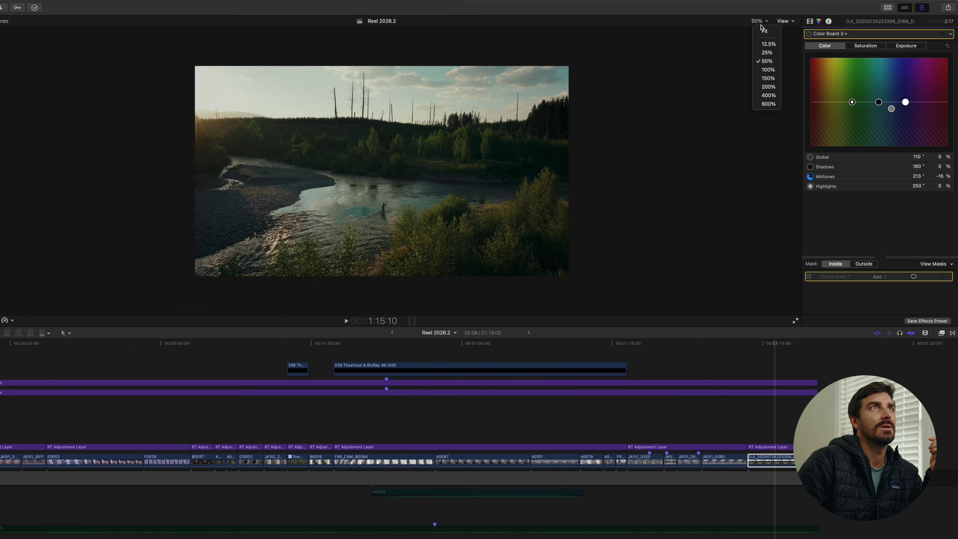
left_click(763, 29)
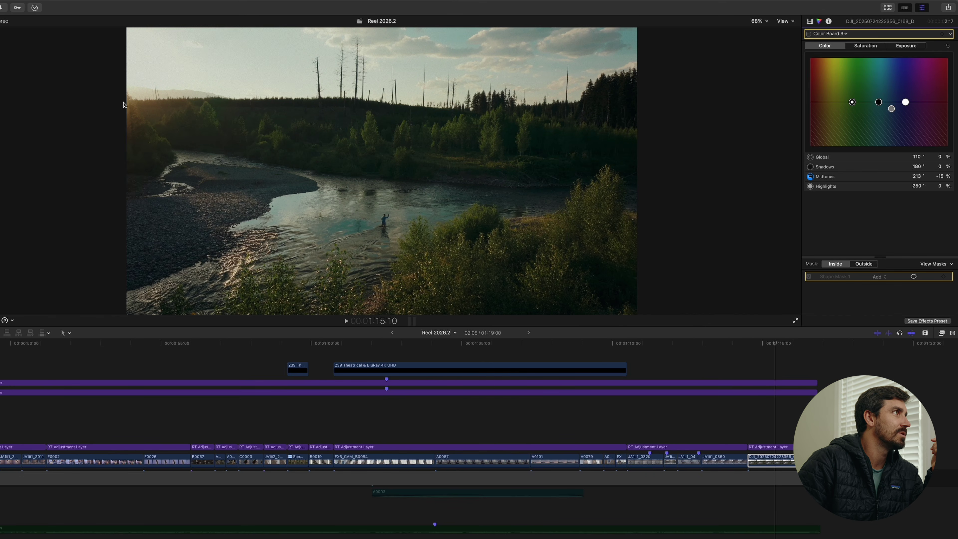
left_click(810, 36)
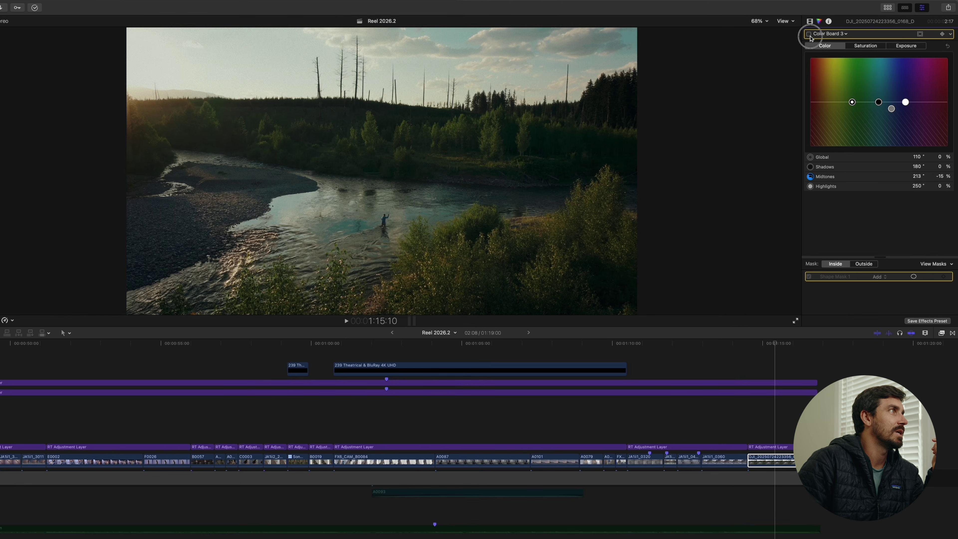
Enable Color Board 2 on the river drone clip and examine its Shape Mask 1 and color settings
left_click(810, 21)
left_click(808, 54)
left_click(809, 54)
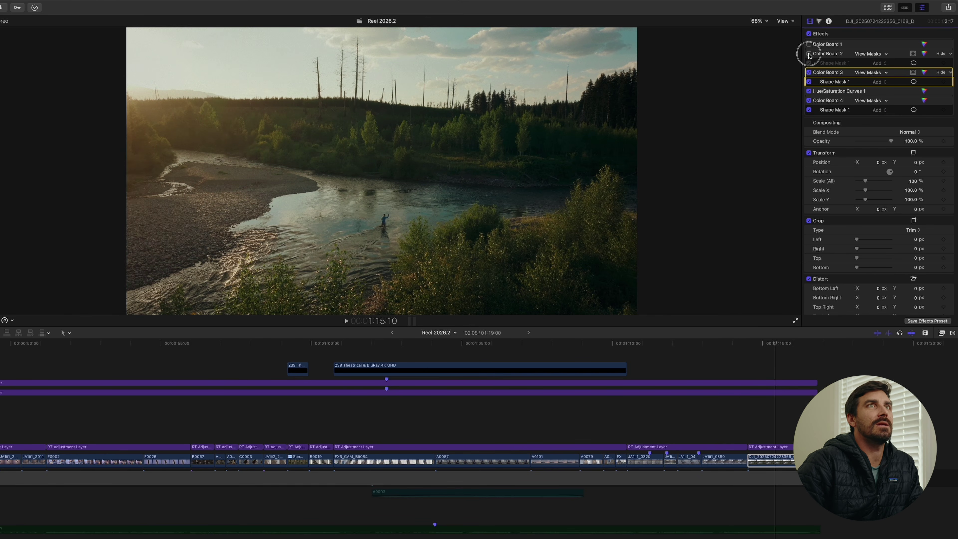
left_click(914, 63)
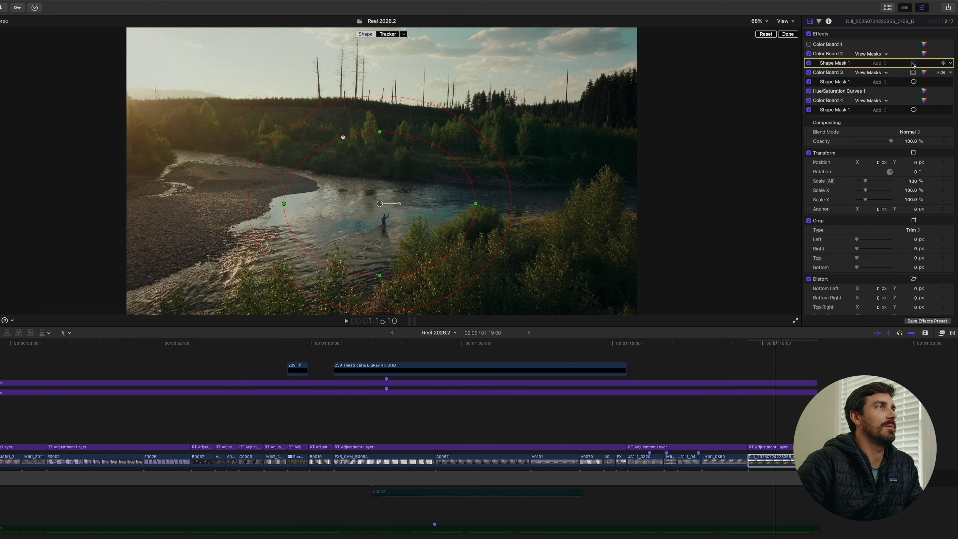
left_click(924, 53)
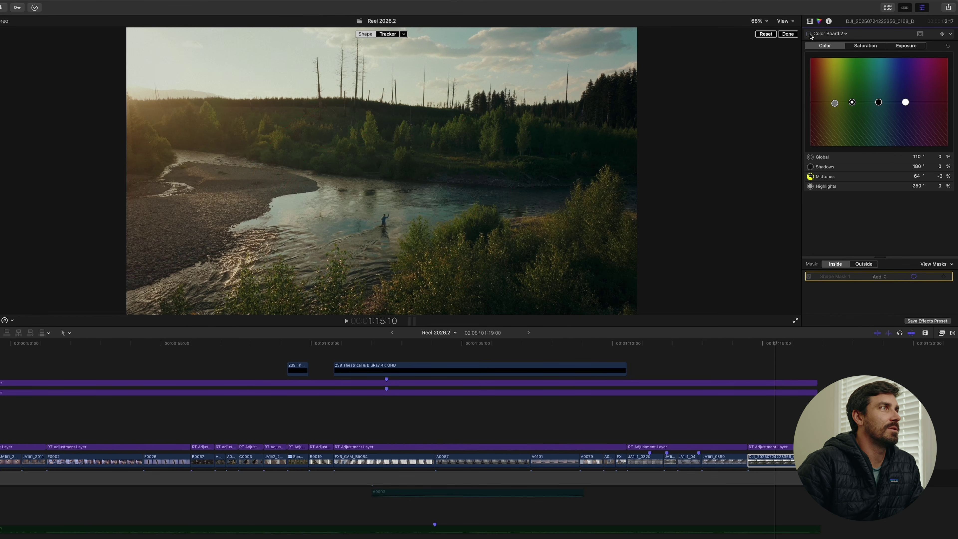
left_click(915, 277)
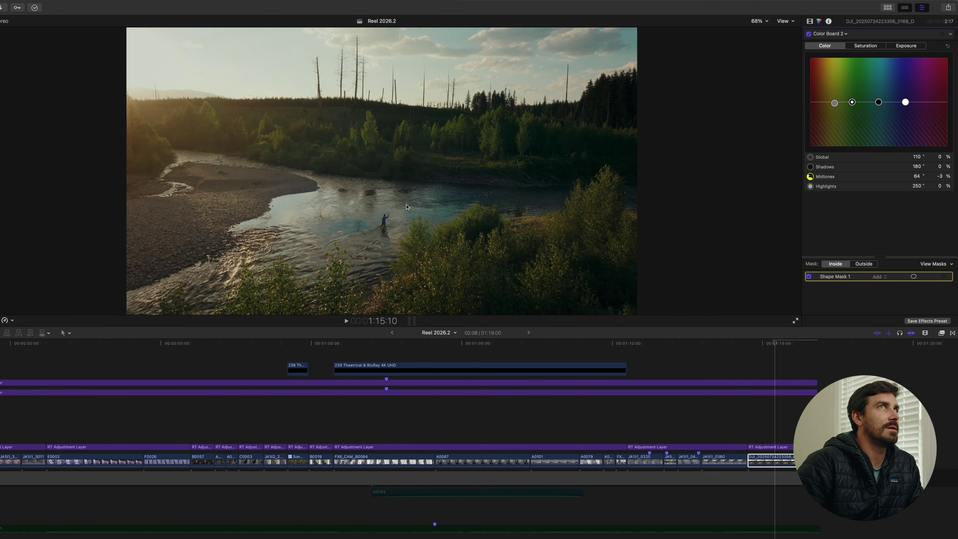
Compare Color Board 2 off and on around the angler in the river and recheck its Shape Mask 1
left_click(806, 36)
left_click(808, 35)
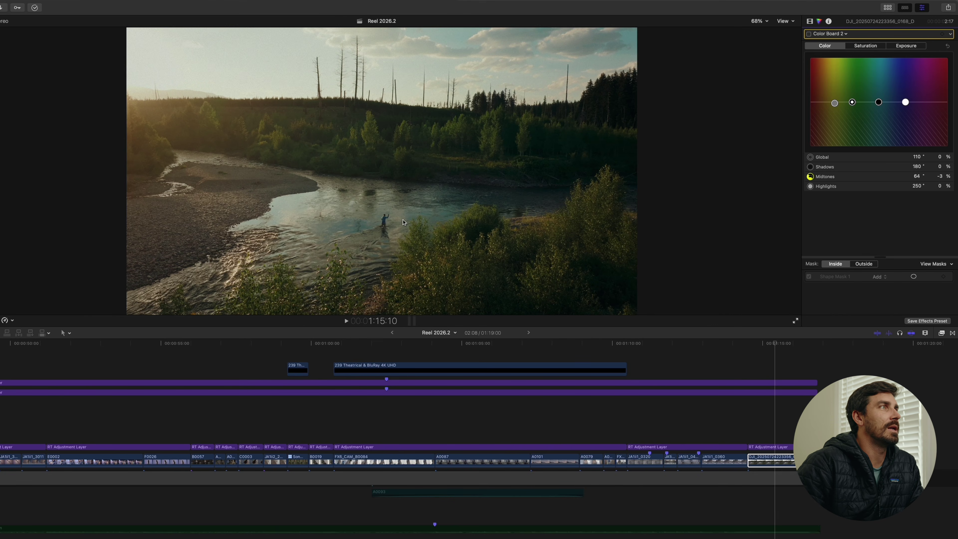
left_click(809, 34)
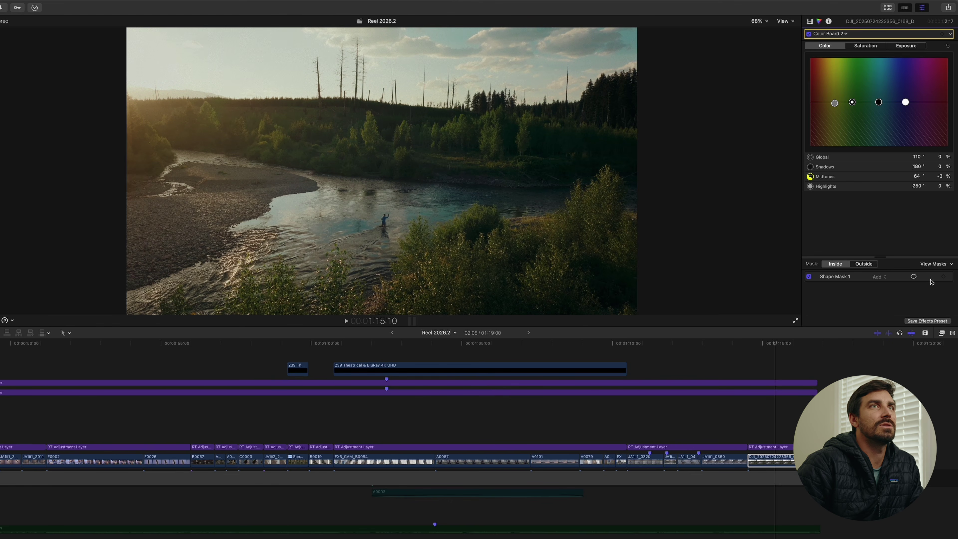
left_click(913, 276)
left_click(914, 277)
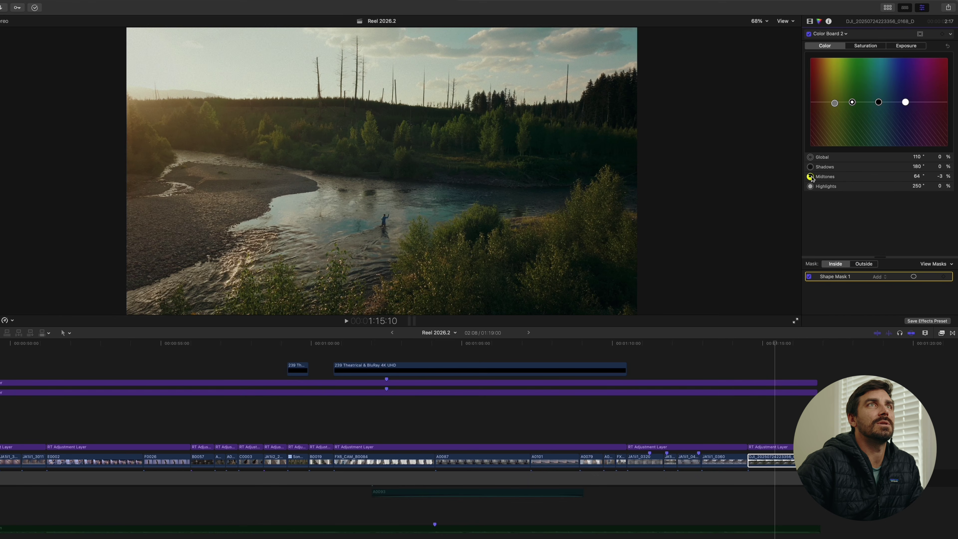
Enable Color Board 1 on the river drone clip, comparing the image with and without it
left_click(810, 21)
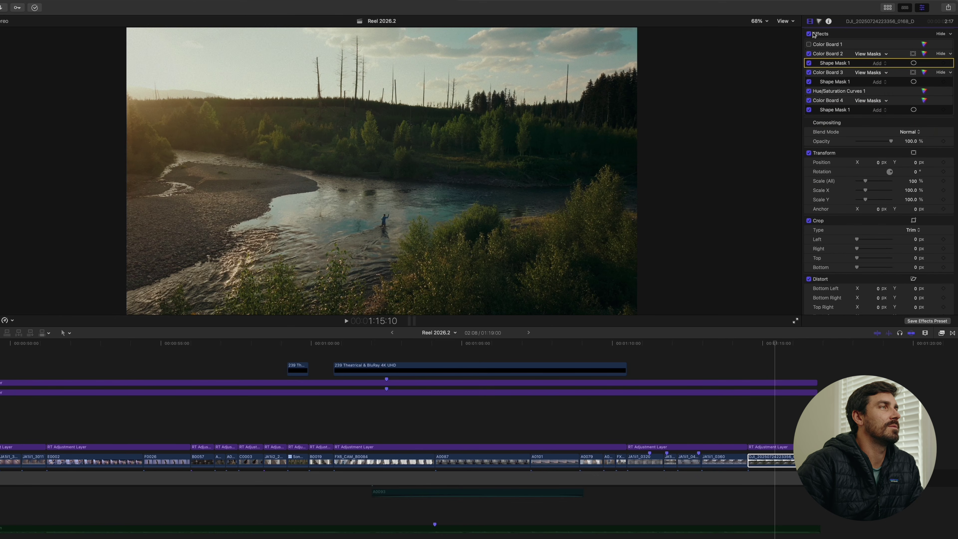
left_click(808, 44)
left_click(809, 45)
left_click(809, 45)
left_click(809, 44)
left_click(809, 45)
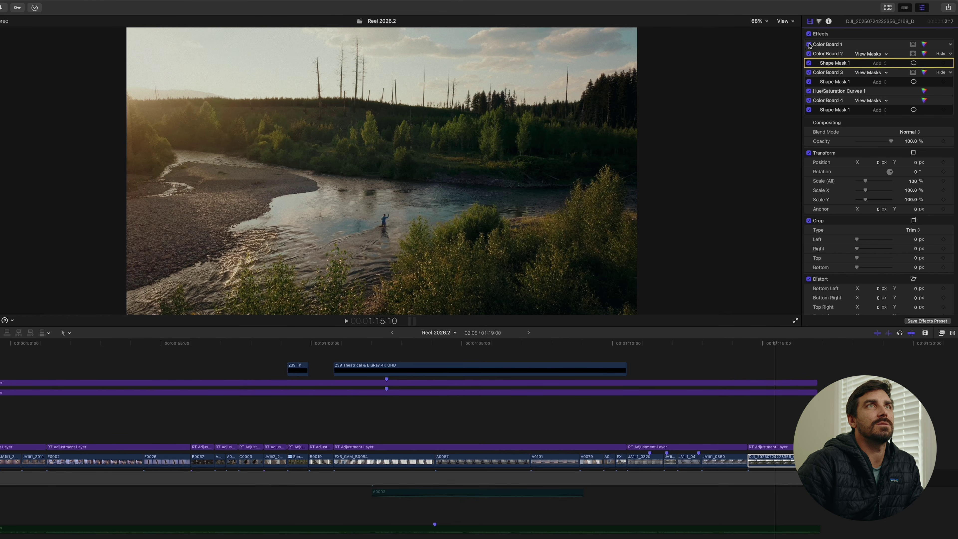
Examine Color Board 1's color and exposure settings on the river drone clip, comparing the correction off and on
left_click(924, 46)
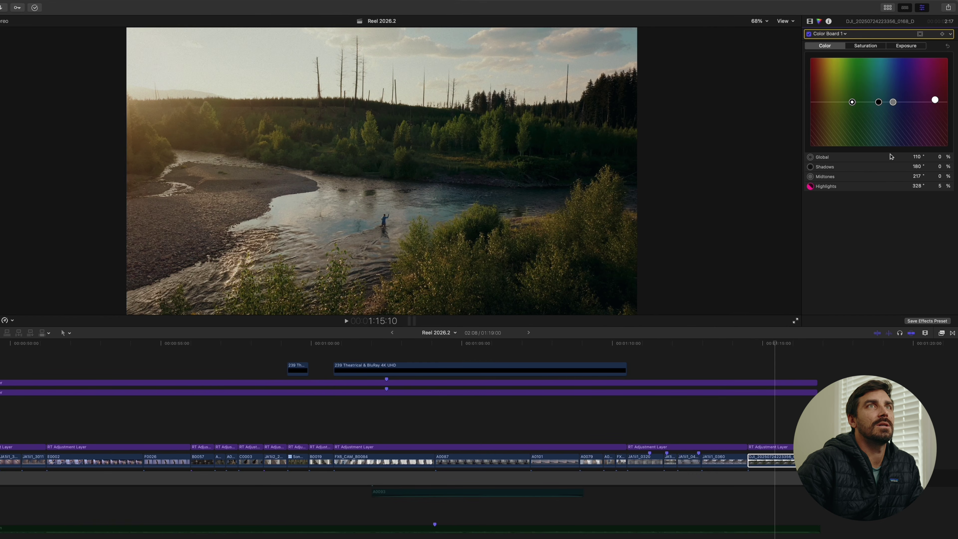
left_click(921, 47)
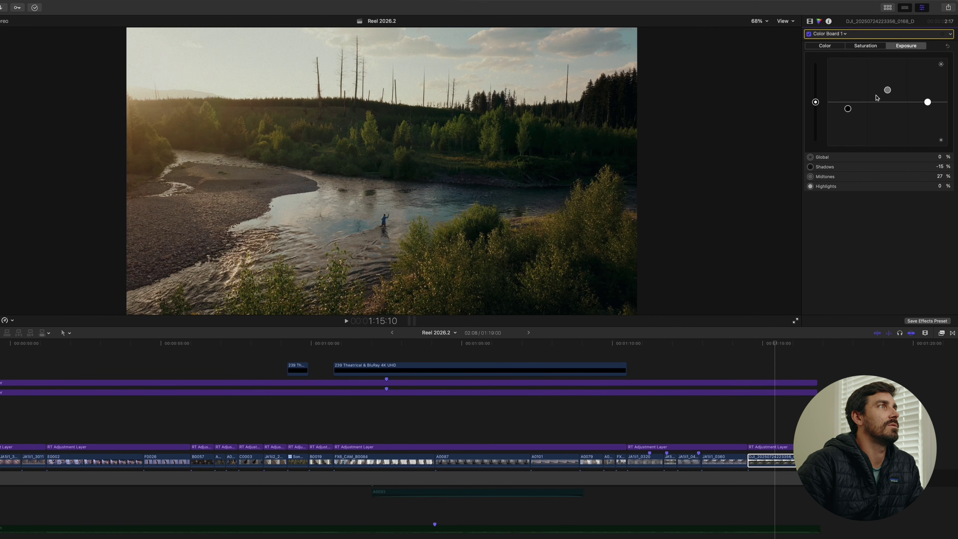
left_click(809, 34)
left_click(808, 34)
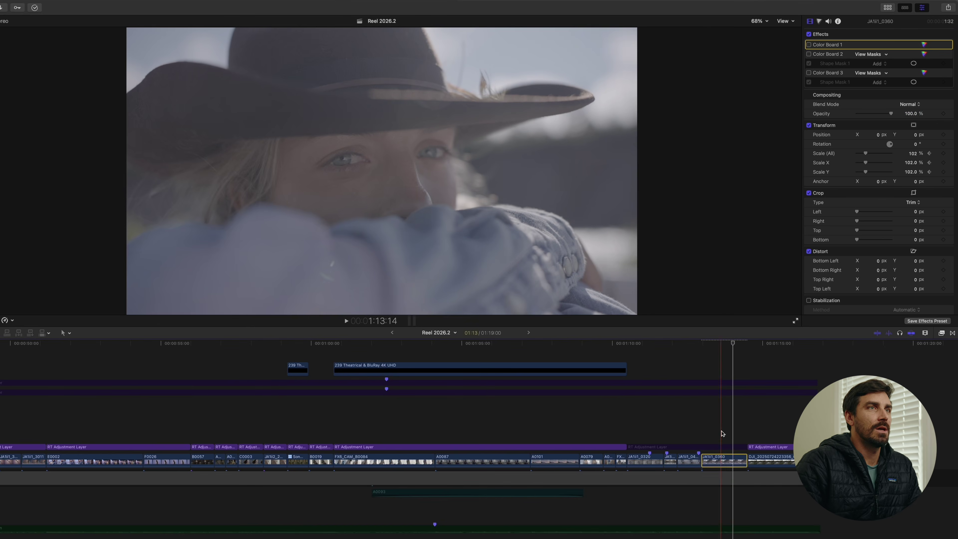
Re-enable the camera adjustment layer and the full-length Dehancer Pro v7 and 709to709 500T LUT layers over the cowboy-hat close-up
left_click(726, 459)
left_click(729, 448)
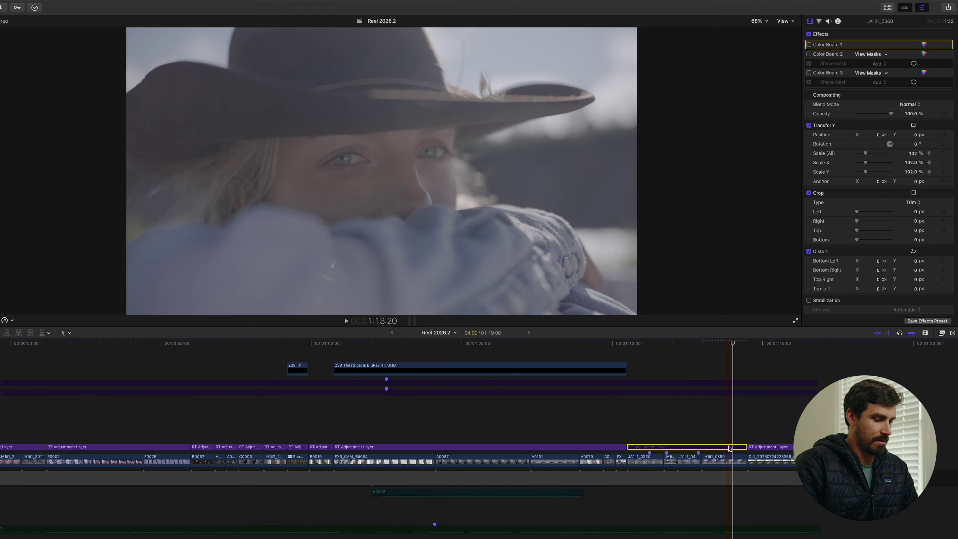
left_click(733, 383)
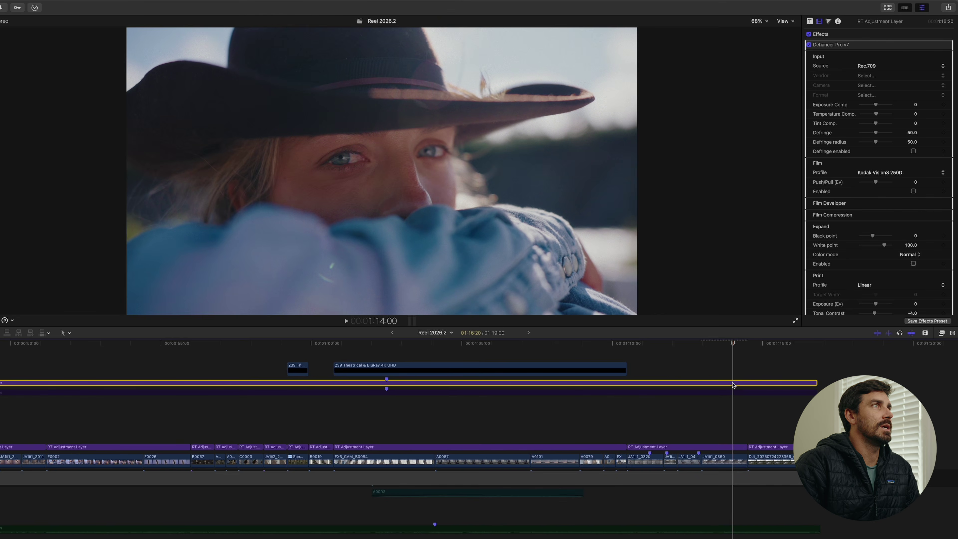
left_click(733, 393)
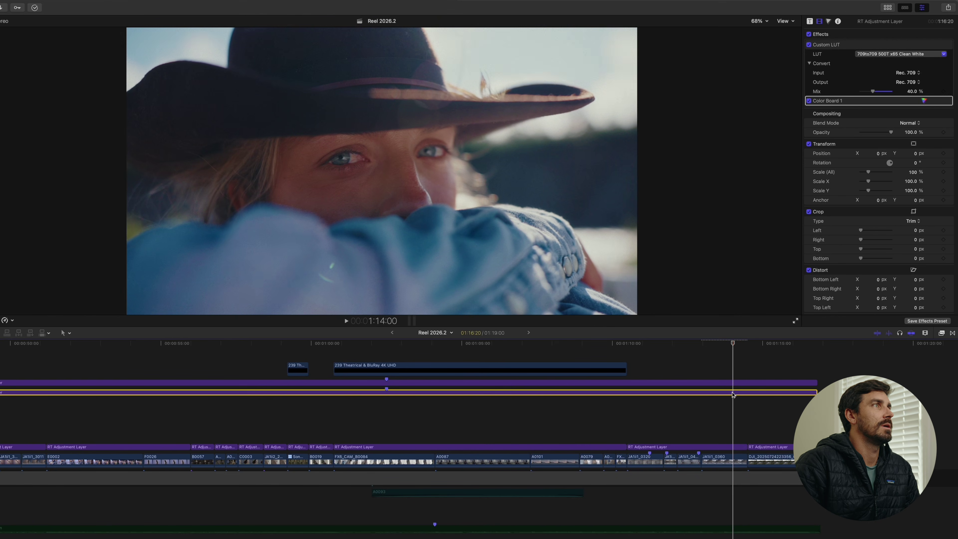
Enable Color Board 3 on the cowboy-hat close-up, examine its Shape Mask 1 and compare the correction off and on
left_click(725, 460)
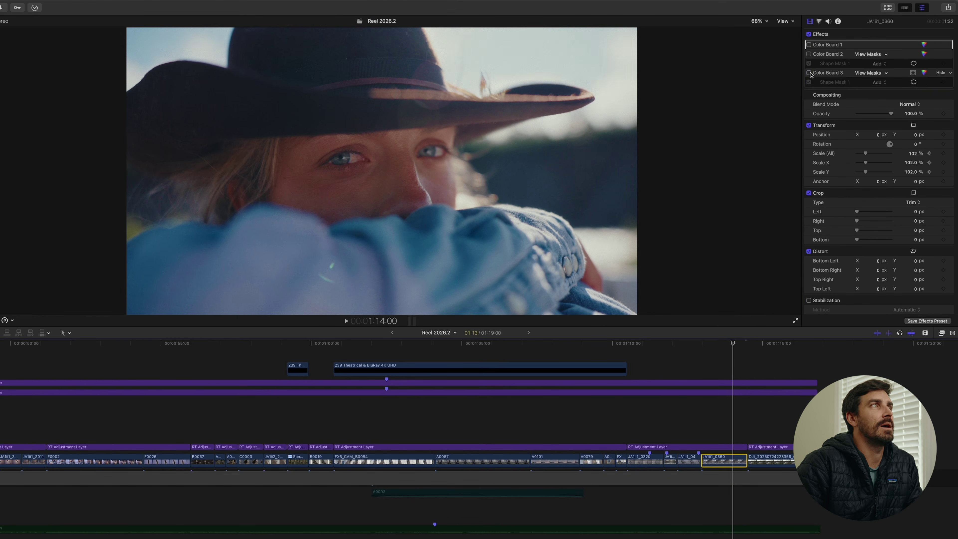
left_click(808, 81)
left_click(913, 81)
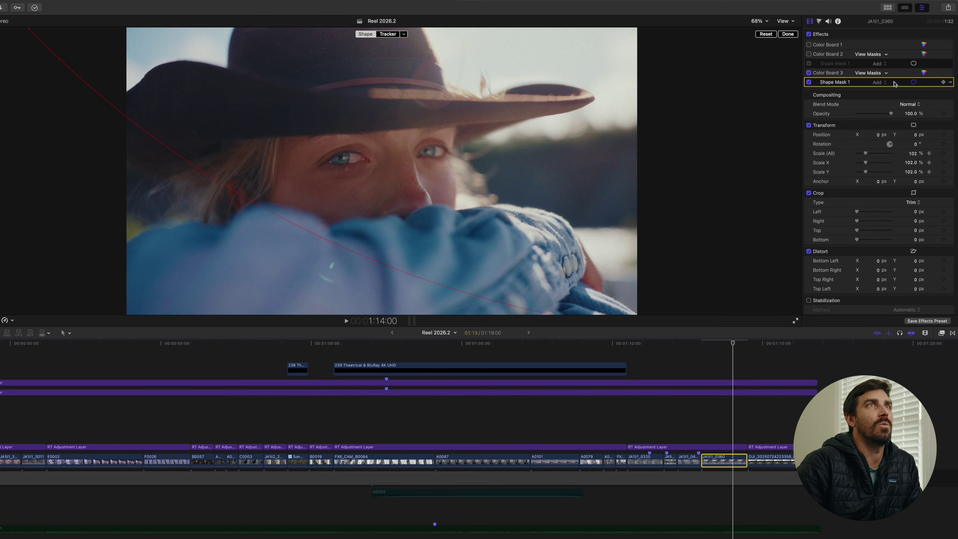
left_click(913, 81)
left_click(809, 73)
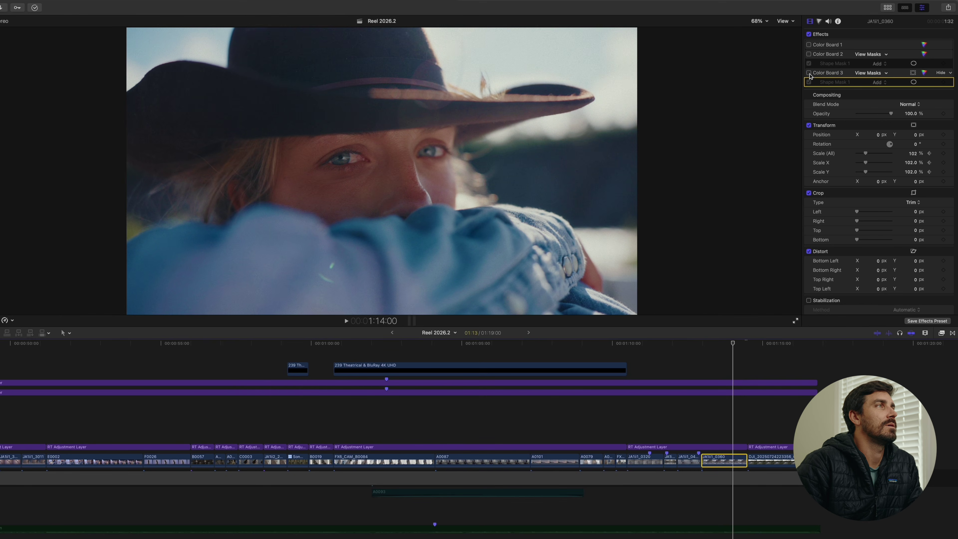
left_click(809, 72)
left_click(809, 73)
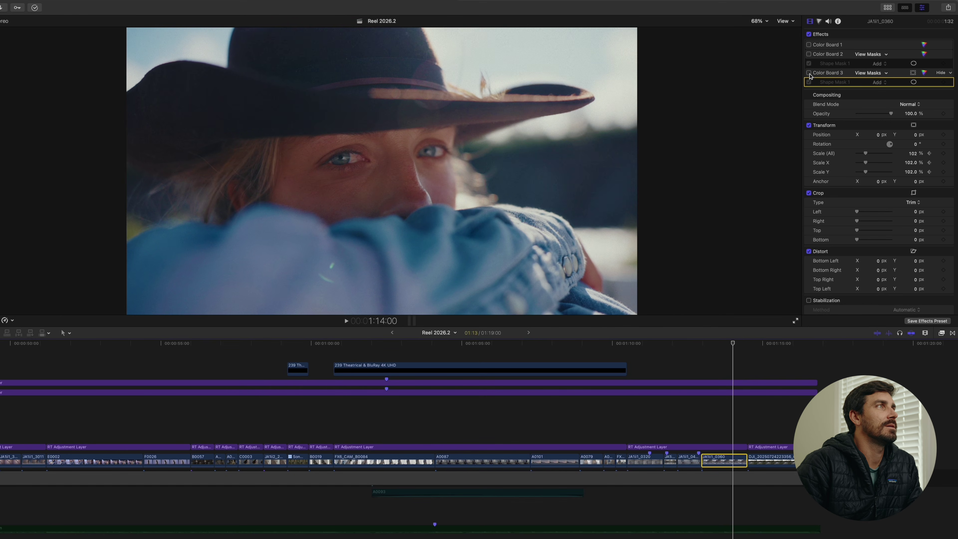
left_click(809, 73)
left_click(809, 73)
left_click(808, 72)
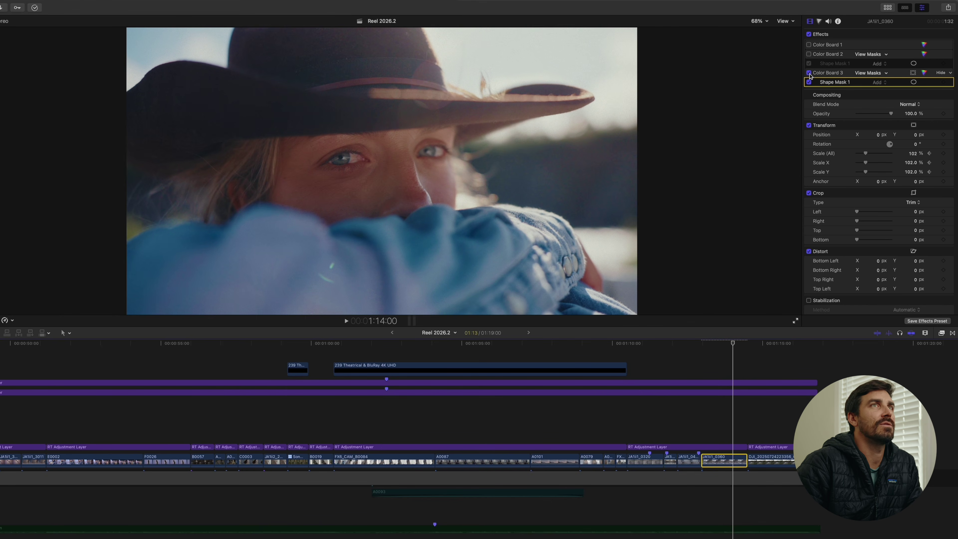
Enable Color Board 2 on the cowboy-hat close-up, examine its Shape Mask 1 around the eye and compare the correction off and on
left_click(809, 54)
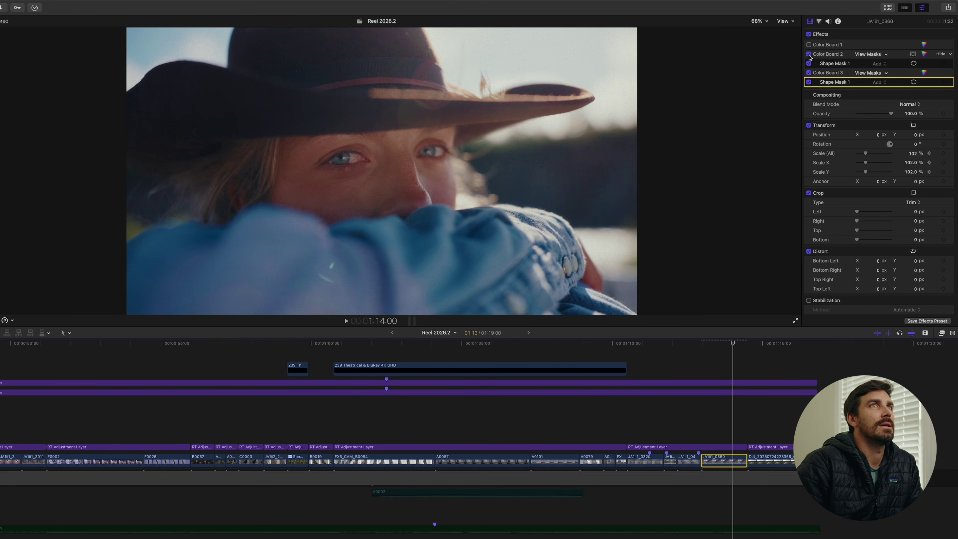
left_click(913, 63)
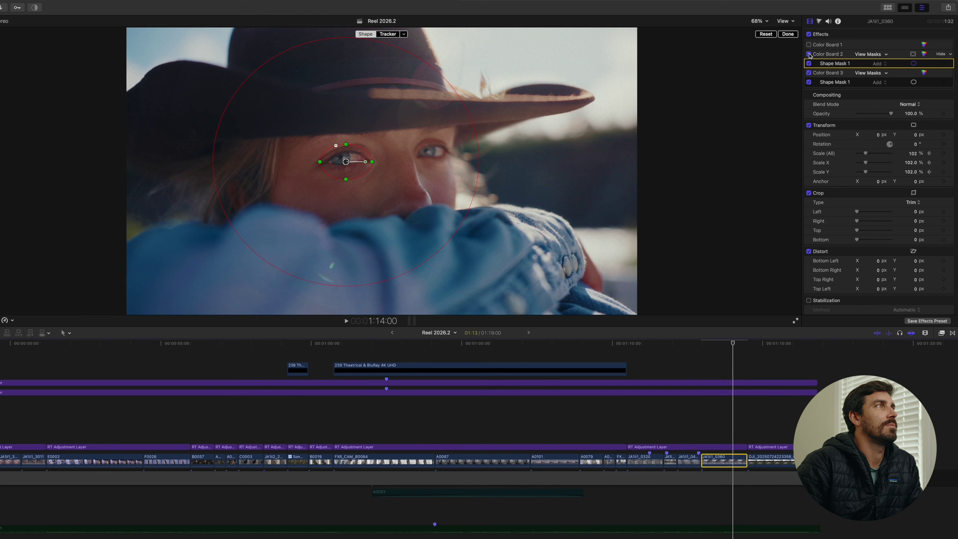
left_click(808, 54)
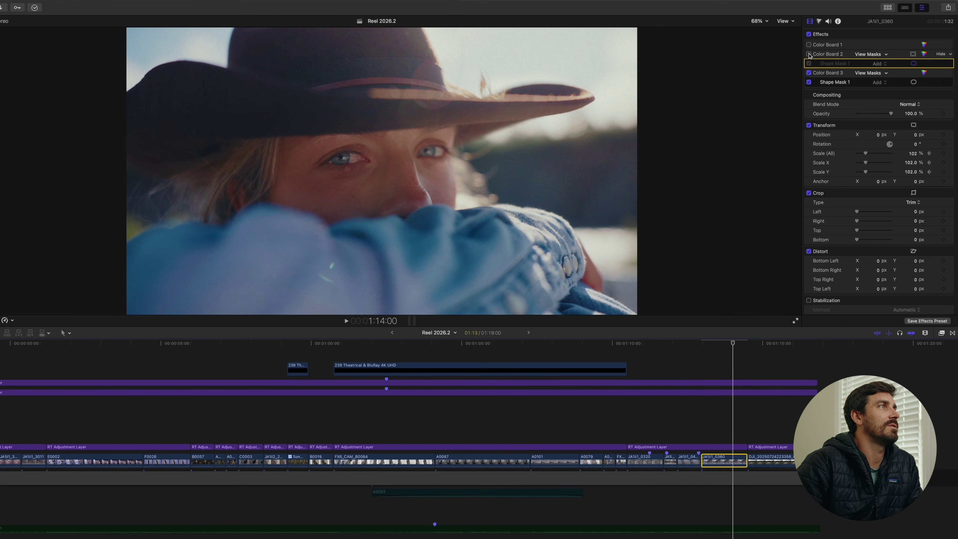
left_click(809, 55)
left_click(914, 63)
left_click(810, 54)
left_click(809, 55)
left_click(809, 55)
left_click(809, 55)
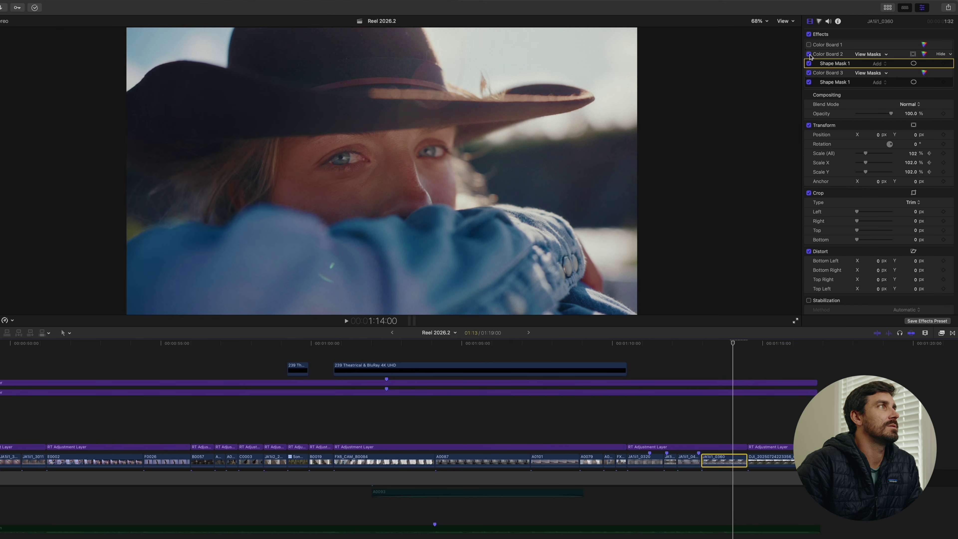
Enable Color Board 1 on the cowboy-hat close-up and examine its exposure and color settings
left_click(809, 44)
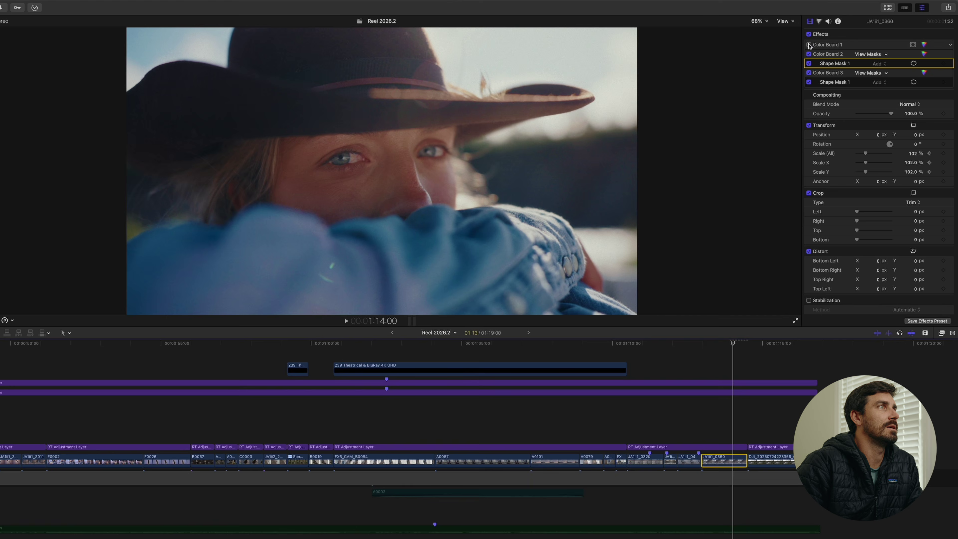
left_click(925, 45)
left_click(916, 46)
left_click(824, 46)
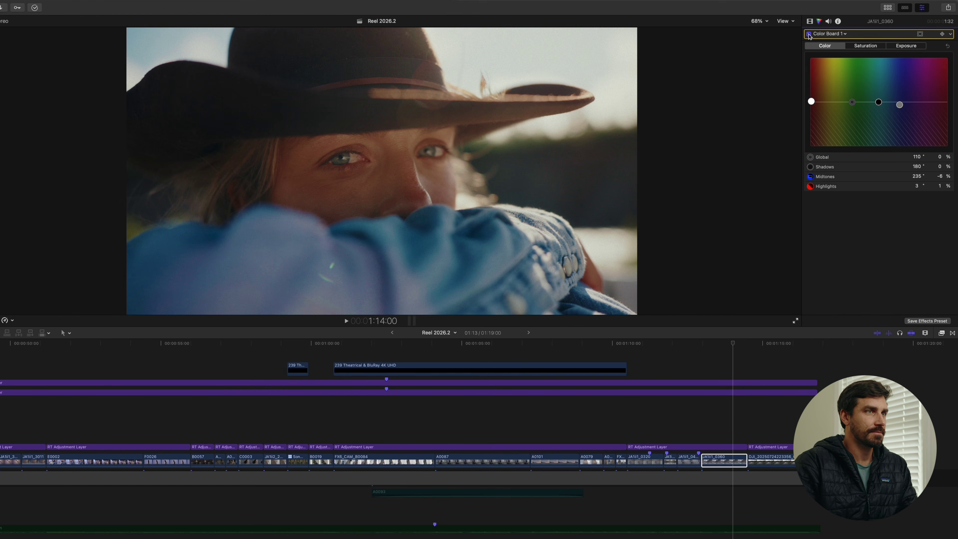
Disable the two full-length adjustment layers and the camera LUT adjustment layer above clip A0087
left_click(535, 379)
left_click_drag(535, 379, 538, 448)
key("v")
Turn off all color boards and the Hue/Saturation Curves on clip A0087 of the bearded rider
left_click(540, 462)
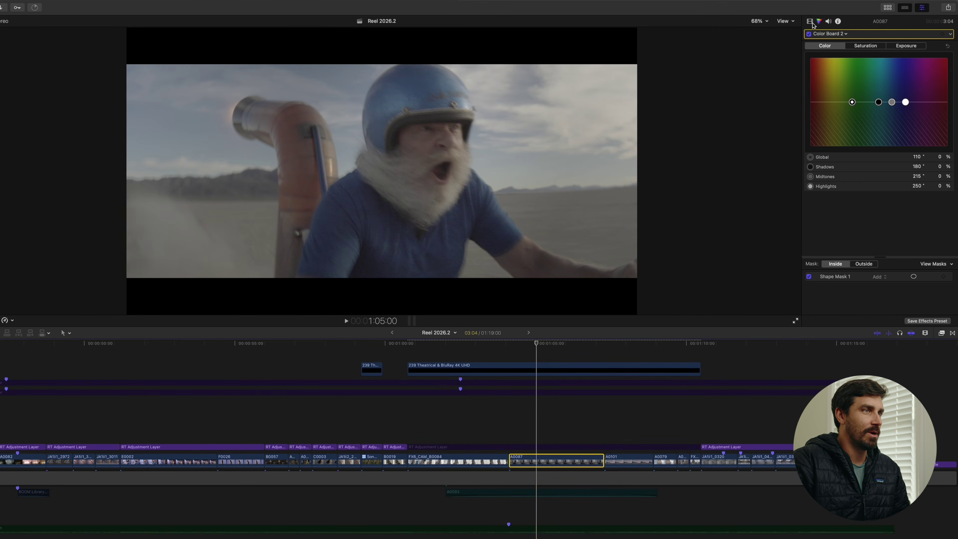
left_click(810, 22)
left_click(809, 54)
left_click(809, 54)
left_click(809, 64)
left_click(809, 81)
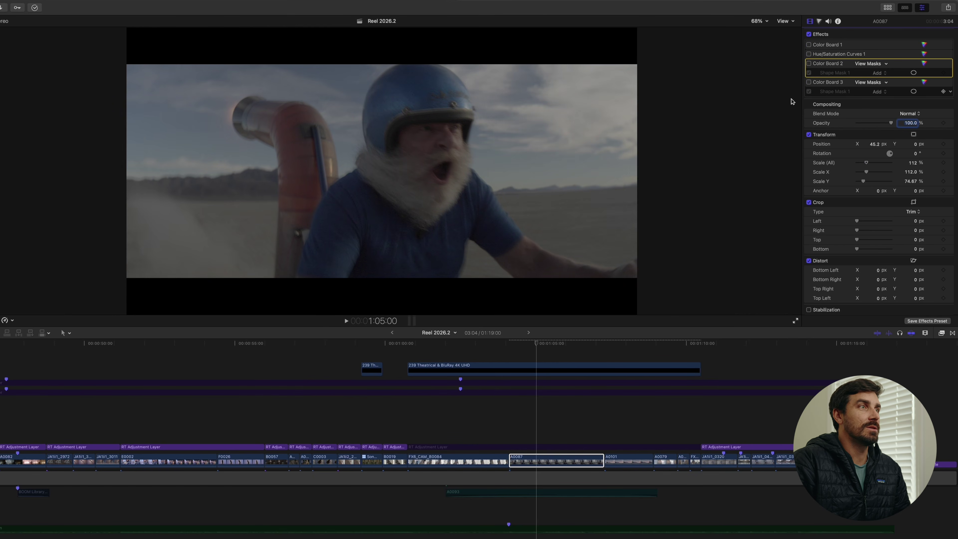
Re-enable the SLog3 Pre-LUT and VisionTeal Fx6_65x adjustment layer and both full-length layers above clip A0087
left_click(537, 447)
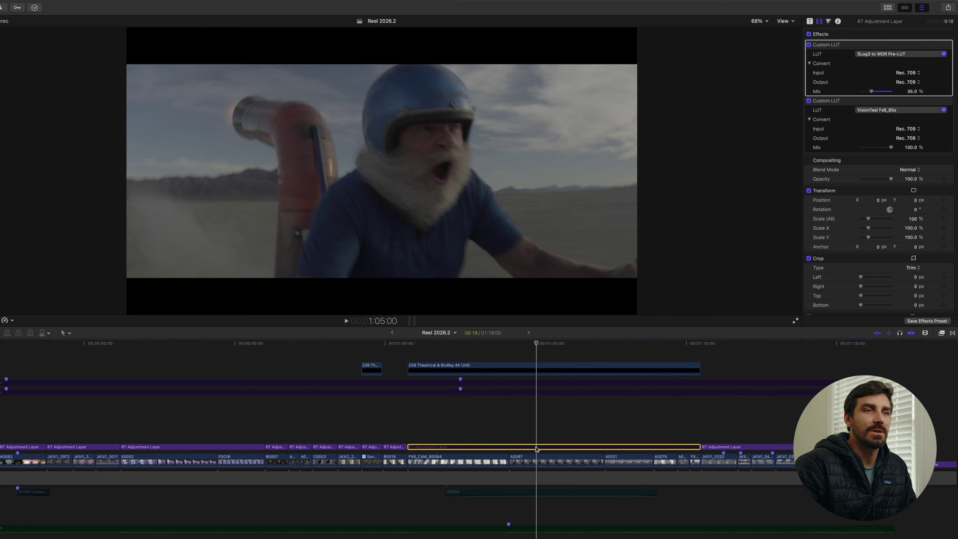
key("v")
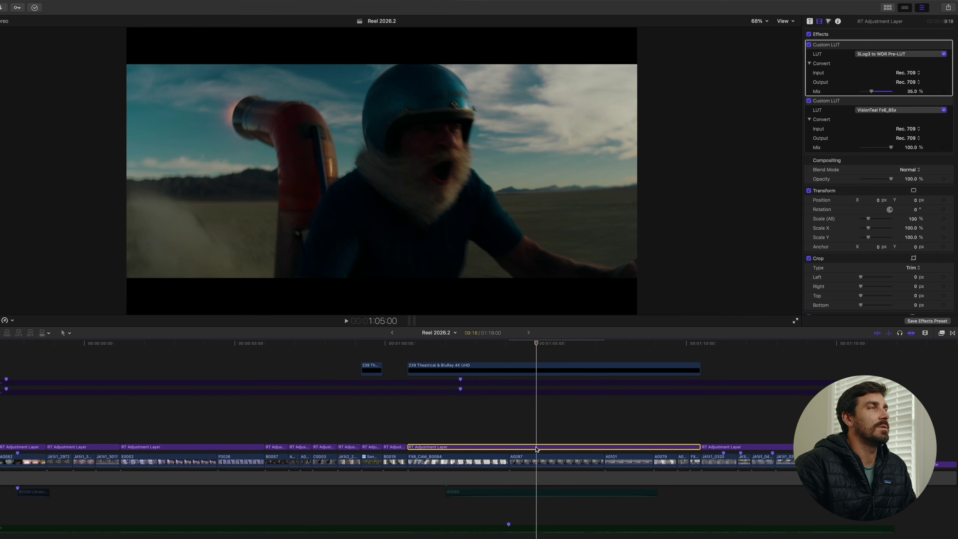
left_click(538, 384)
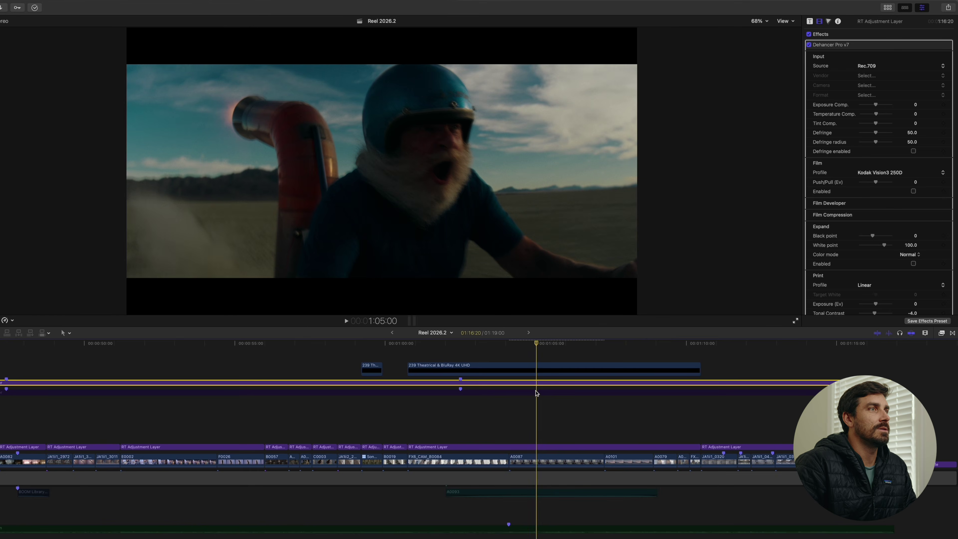
left_click(538, 393)
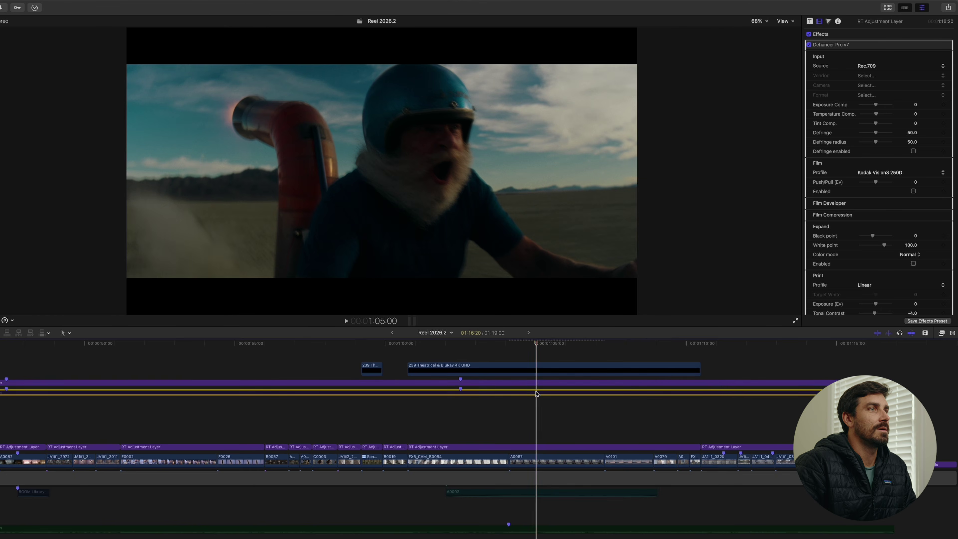
Enable Color Board 1 on clip A0087, compare it off and on, and examine its exposure and color settings
left_click(541, 462)
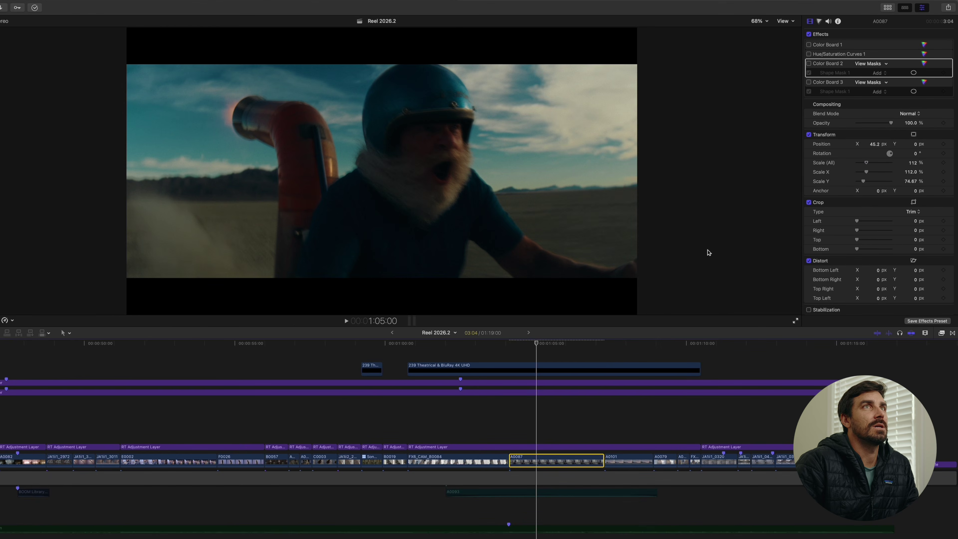
left_click(809, 44)
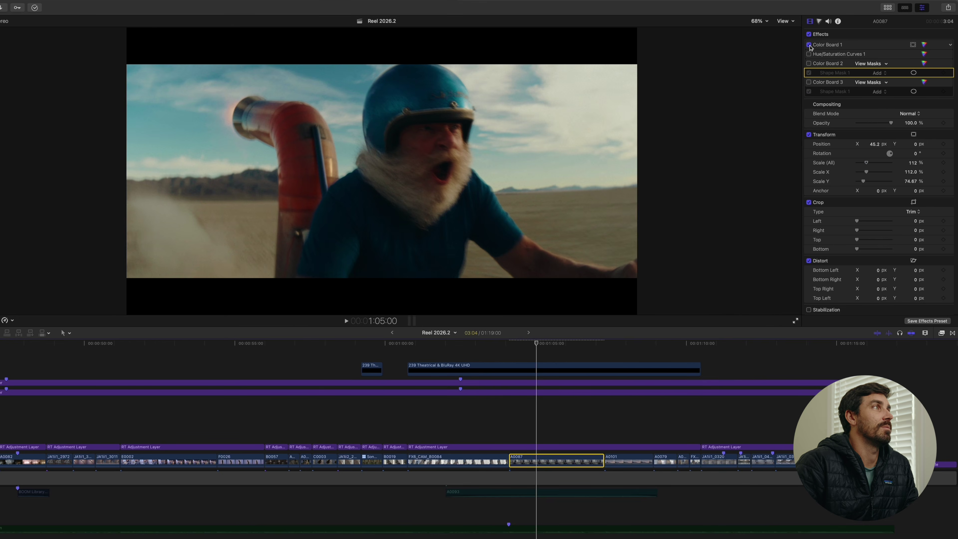
left_click(924, 45)
left_click(919, 46)
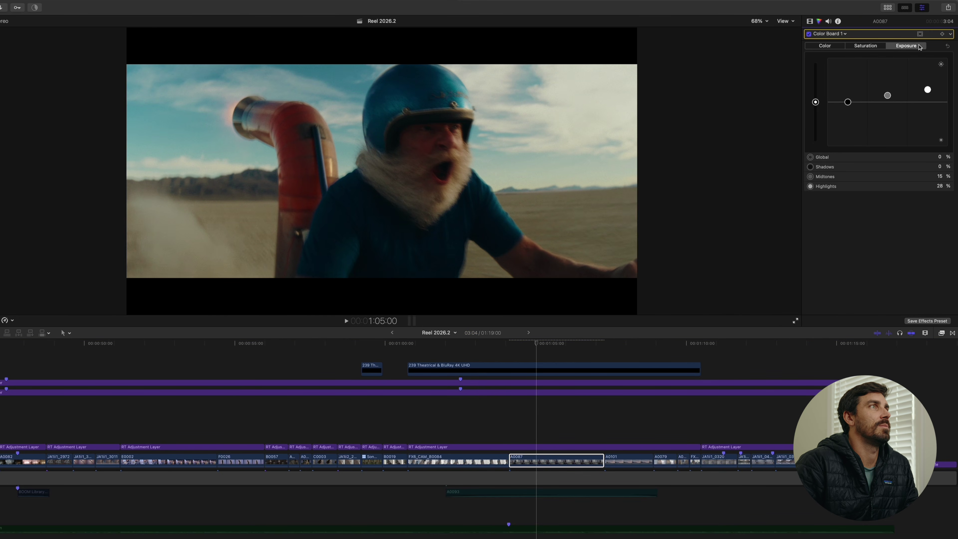
left_click(808, 33)
left_click(809, 34)
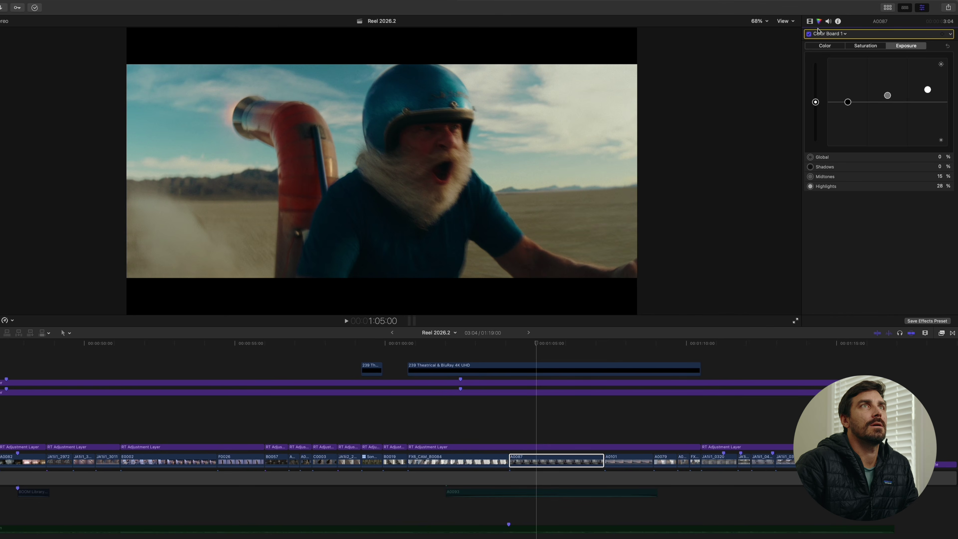
left_click(836, 46)
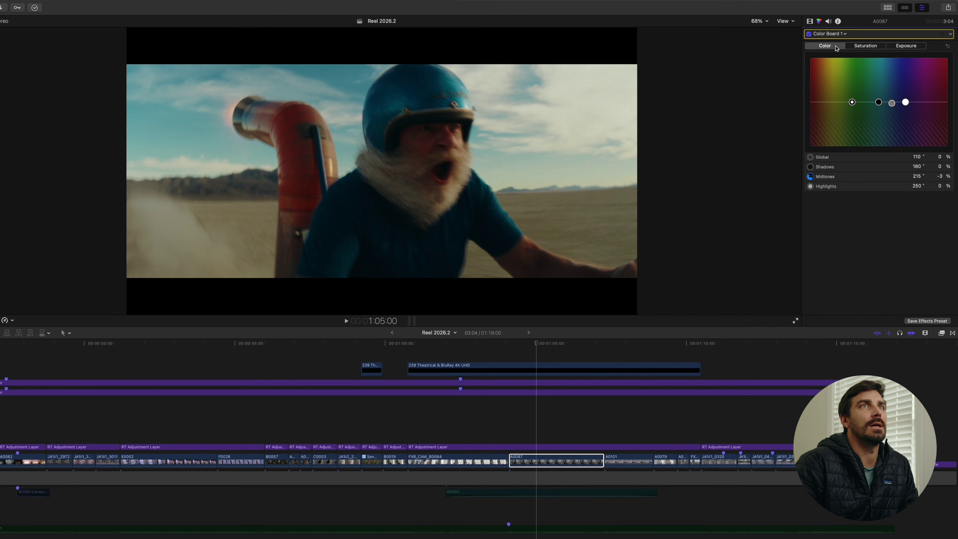
Enable Hue/Saturation Curves 1 on clip A0087
left_click(810, 21)
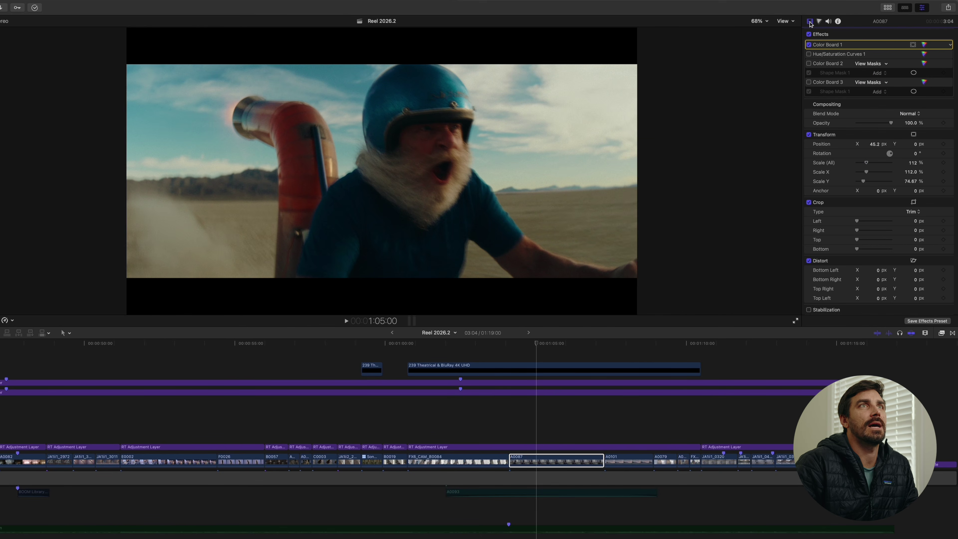
left_click(809, 55)
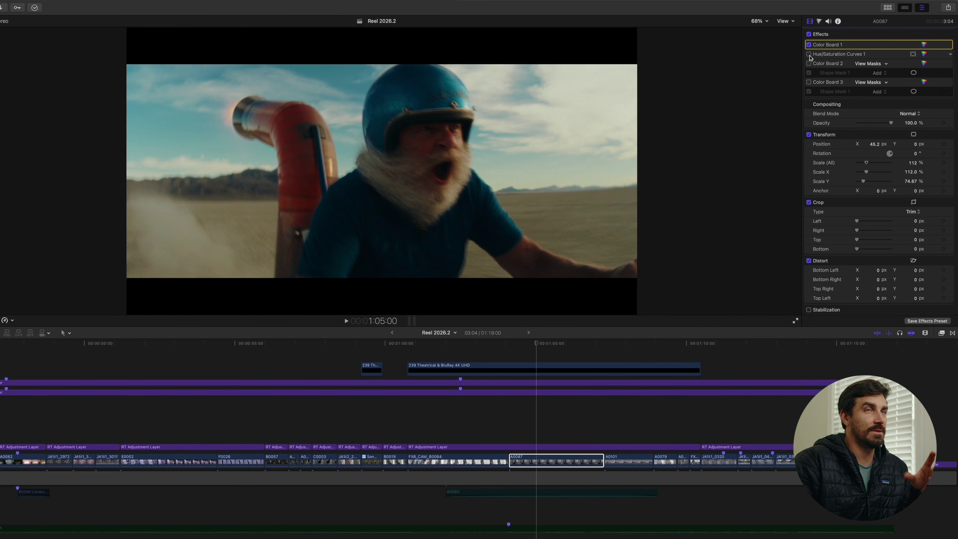
left_click(809, 55)
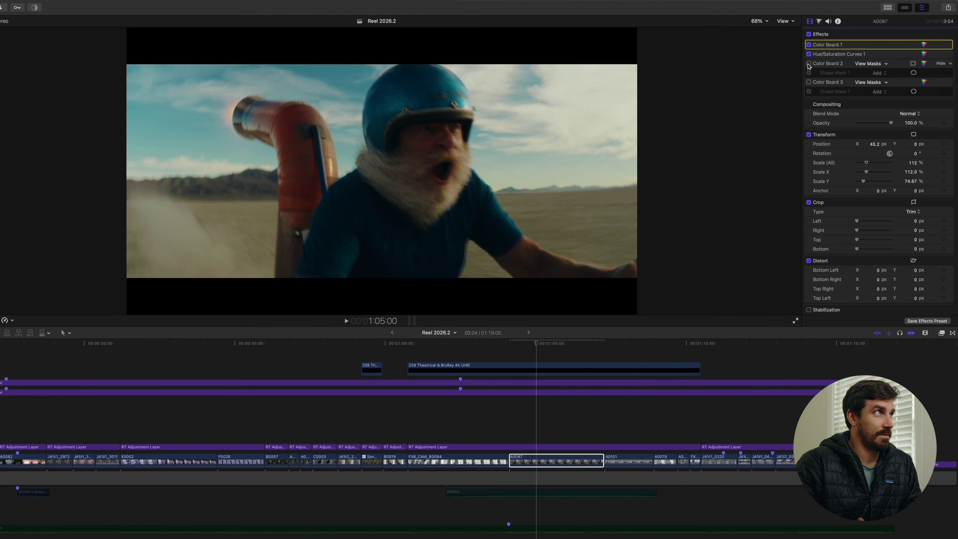
Enable Color Board 2 with its Shape Mask 1 around the rider's face on clip A0087, comparing the correction off and on
left_click(809, 64)
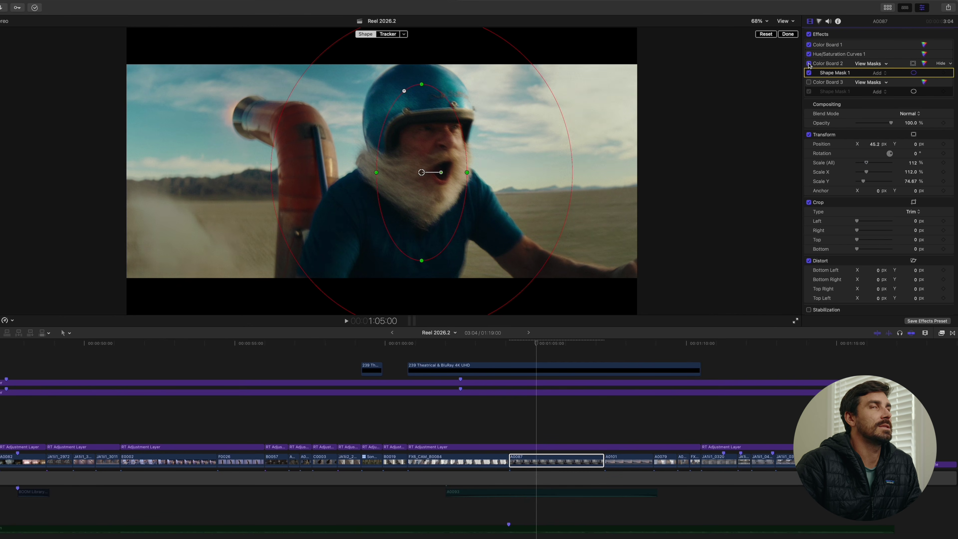
left_click(809, 64)
left_click(809, 64)
Enable Color Board 3 on clip A0087 and compare the image with all of the clip's effects off and on
left_click(809, 82)
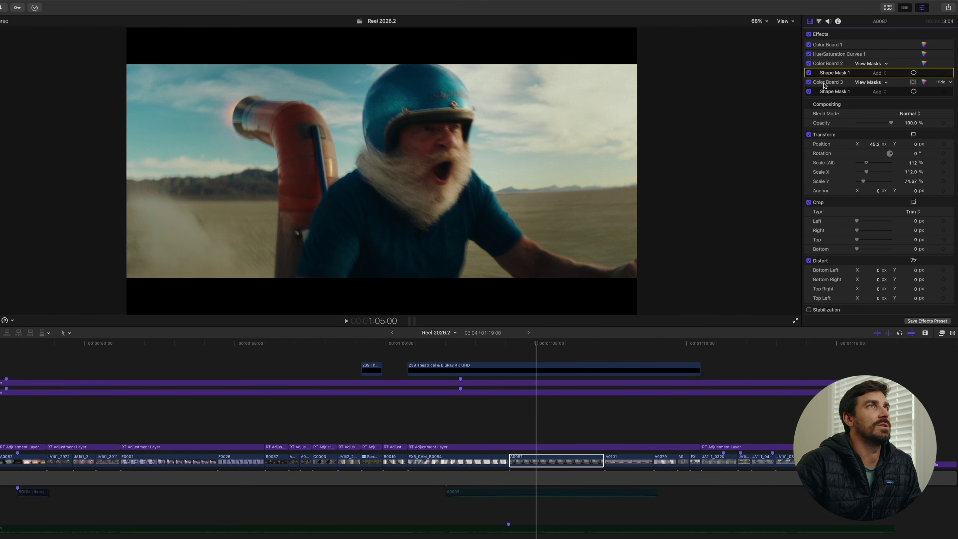
left_click(809, 82)
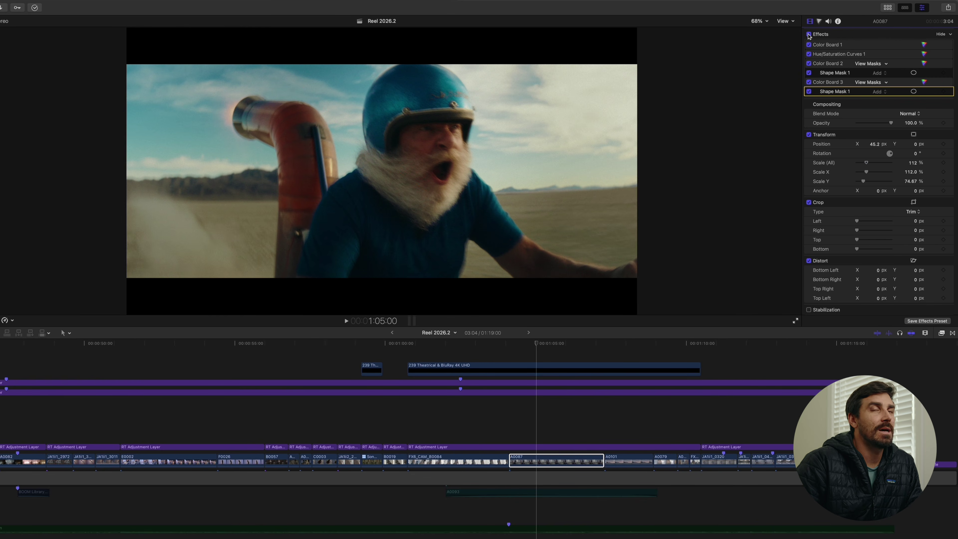
left_click(809, 35)
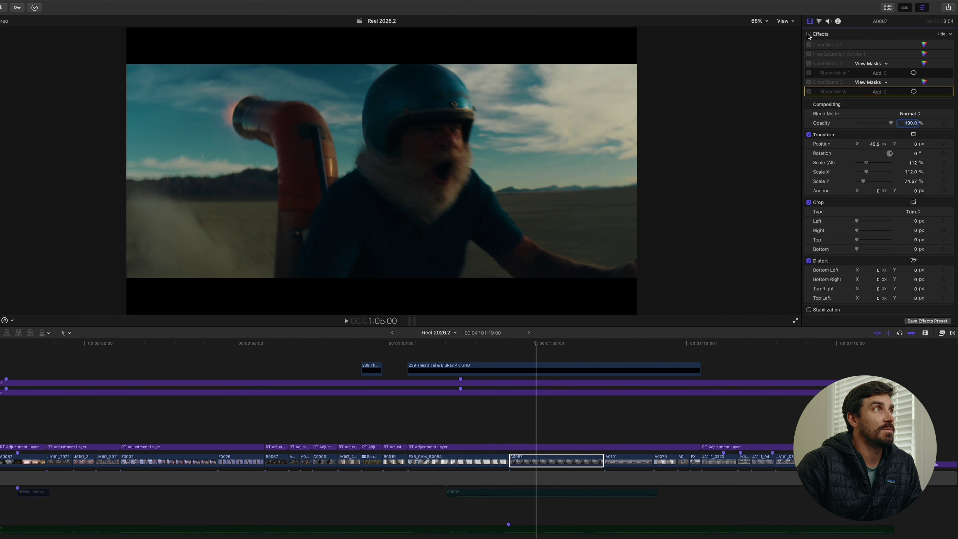
left_click(808, 35)
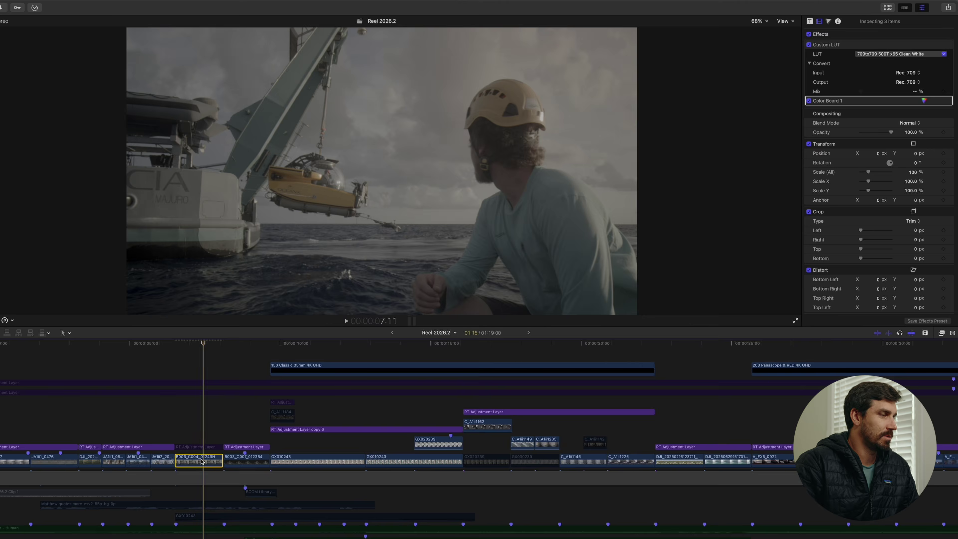
Enable the VisionTeal Komodo adjustment layer above clip B006_C004 and both full-length adjustment layers with Dehancer Pro v7 and the 709to709 500T LUT
left_click(202, 461)
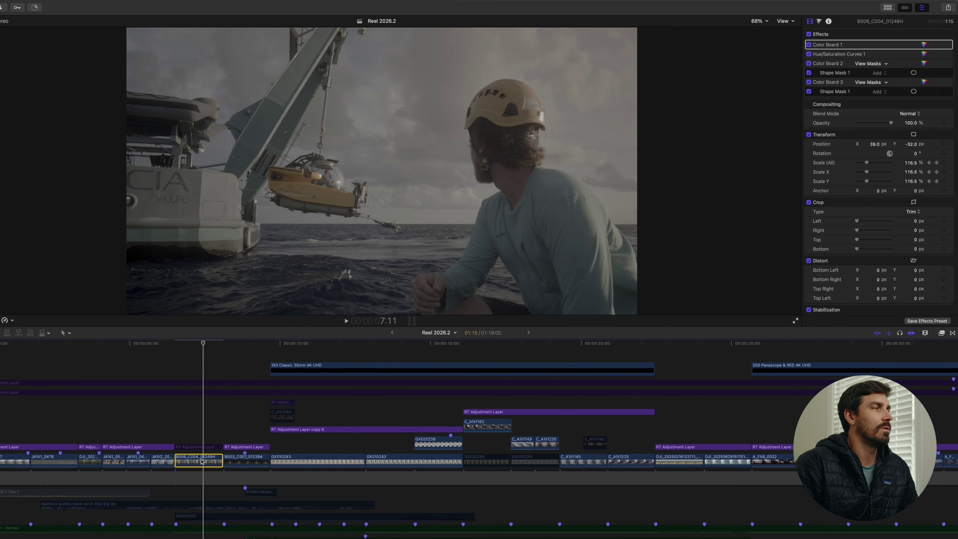
left_click(200, 448)
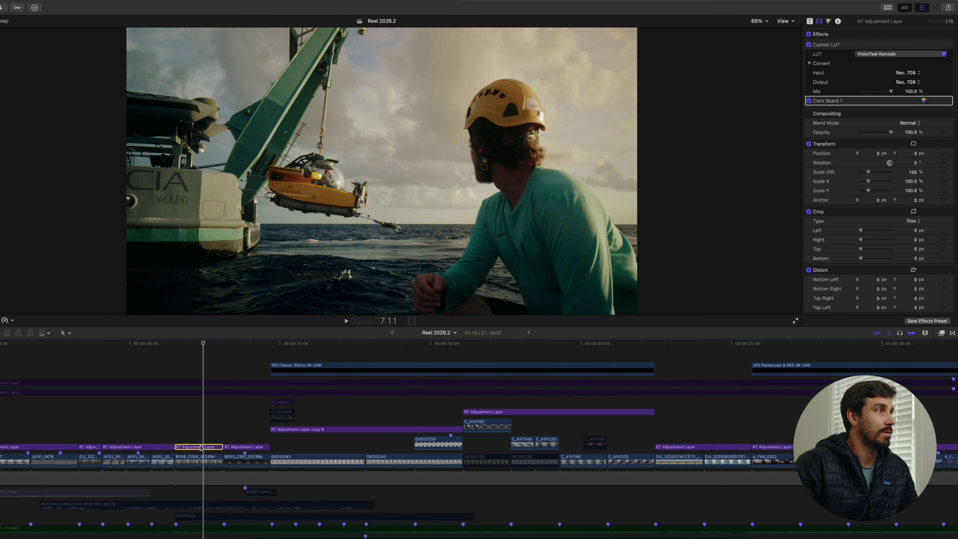
left_click(206, 384)
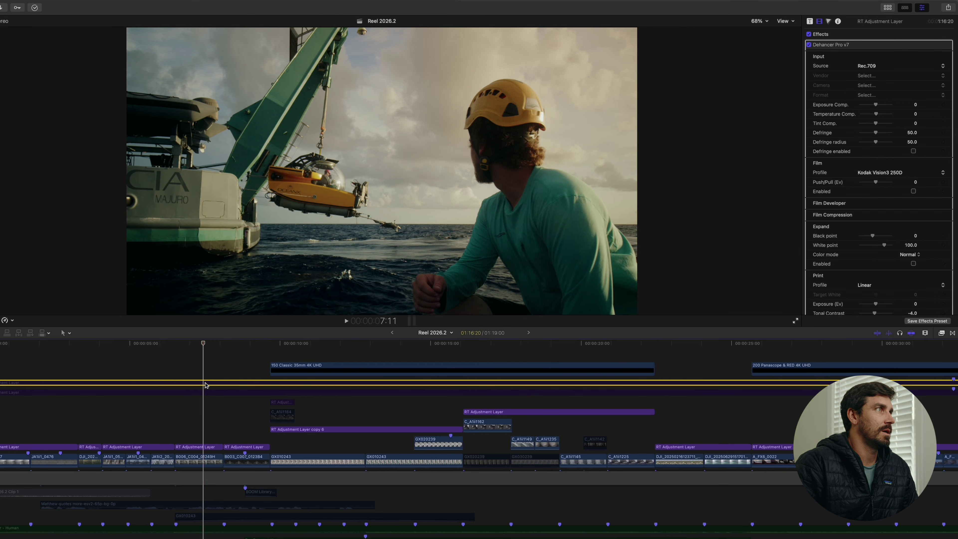
scroll(204, 387, "right", 1)
left_click(196, 392)
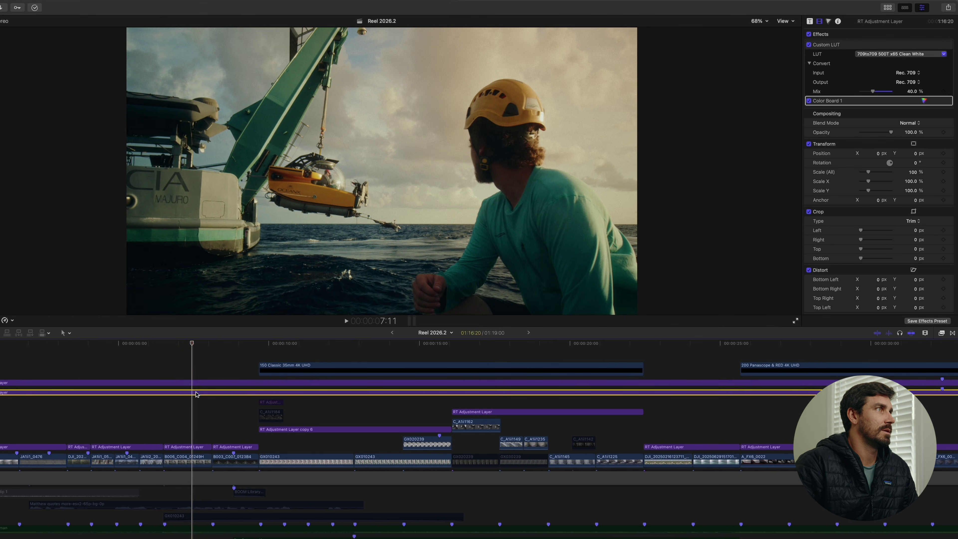
Disable Color Board 1, Hue/Saturation Curves 1, Color Board 2 and Color Board 3 on clip B006_C004
left_click(196, 462)
left_click(810, 45)
left_click(809, 54)
left_click(809, 63)
left_click(810, 82)
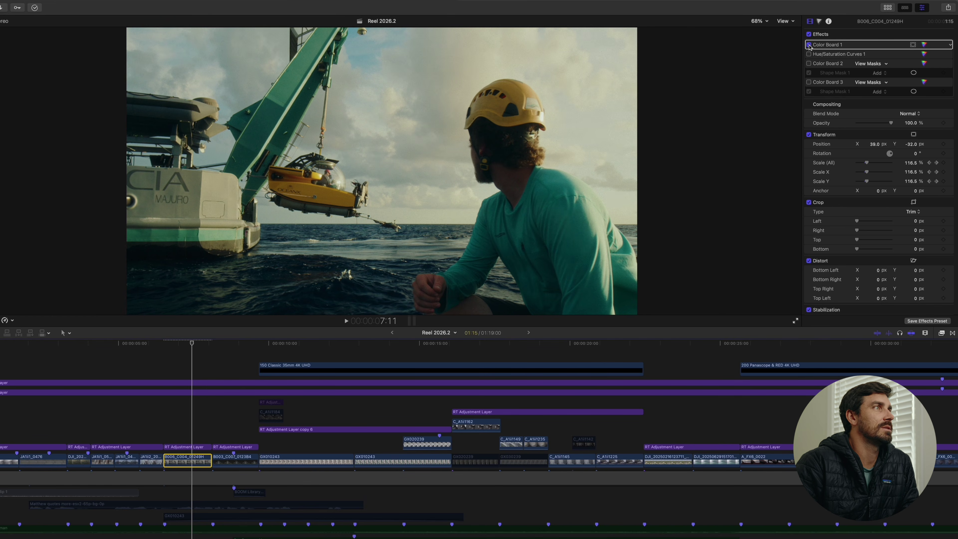
Enable Color Board 1 and Hue/Saturation Curves 1 on clip B006_C004, examine the Hue vs Hue curve, and compare the curves off and on
left_click(810, 45)
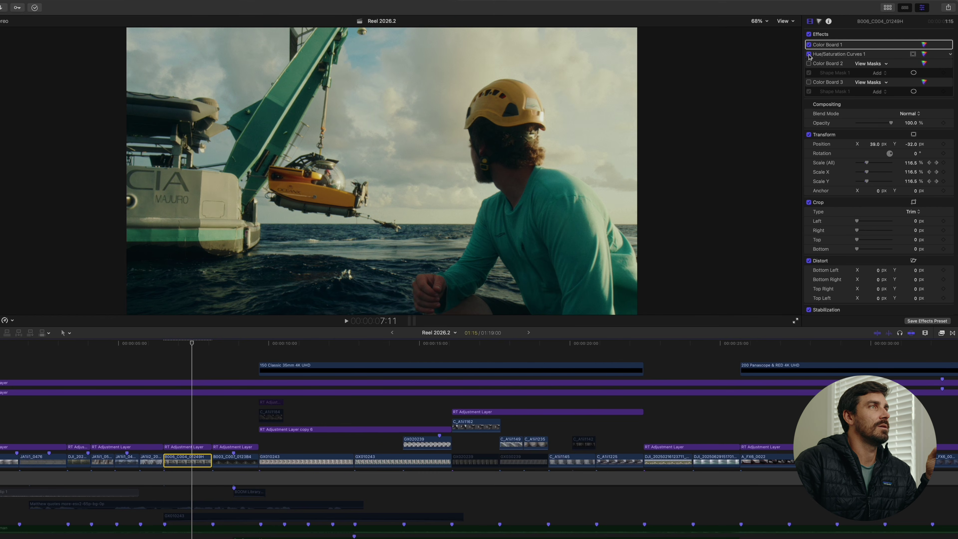
left_click(809, 54)
left_click(925, 55)
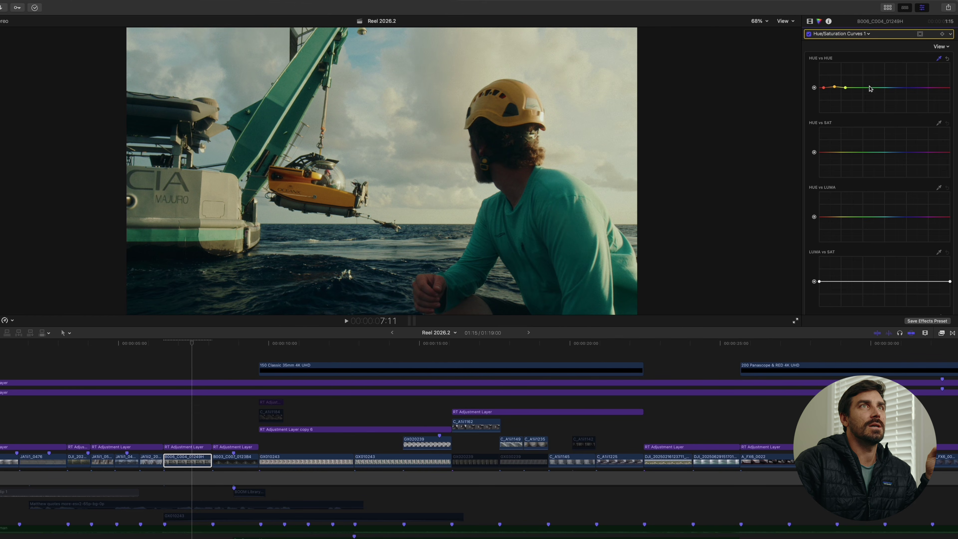
left_click(809, 33)
left_click(809, 34)
left_click(810, 22)
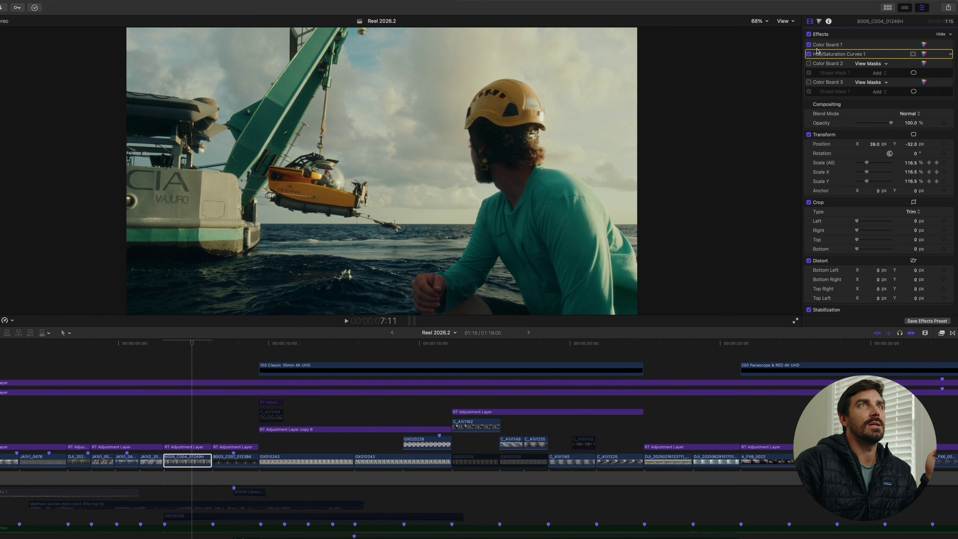
Enable Color Board 3 on clip B006_C004, show its Shape Mask 1, and compare the correction off and on
left_click(809, 82)
left_click(809, 82)
left_click(809, 82)
left_click(915, 92)
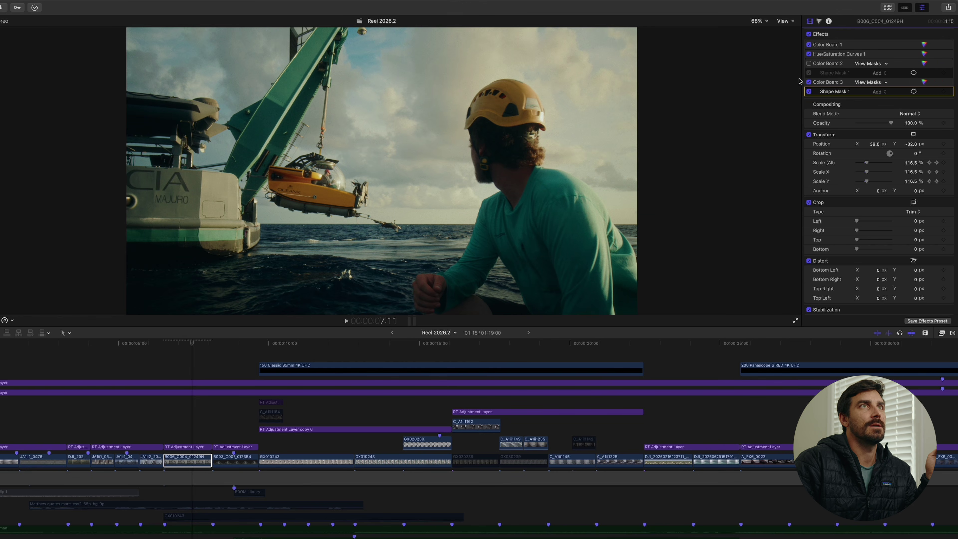
left_click(809, 82)
left_click(809, 82)
Enable Color Board 2 with its Shape Mask 1 on clip B006_C004, comparing first this correction and then all of the clip's effects off and on
left_click(808, 63)
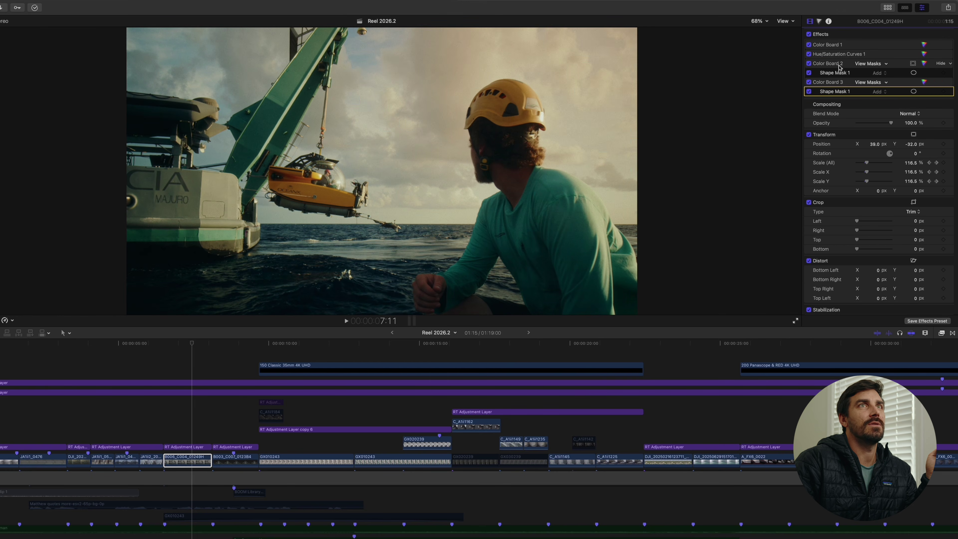
left_click(815, 65)
left_click(809, 64)
left_click(809, 63)
left_click(914, 73)
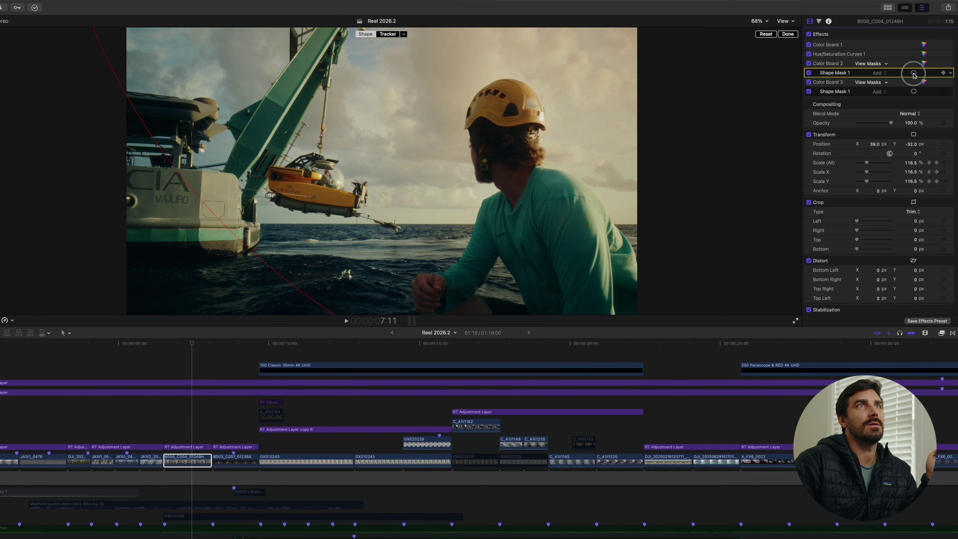
left_click(809, 63)
left_click(809, 63)
left_click(809, 64)
left_click(809, 64)
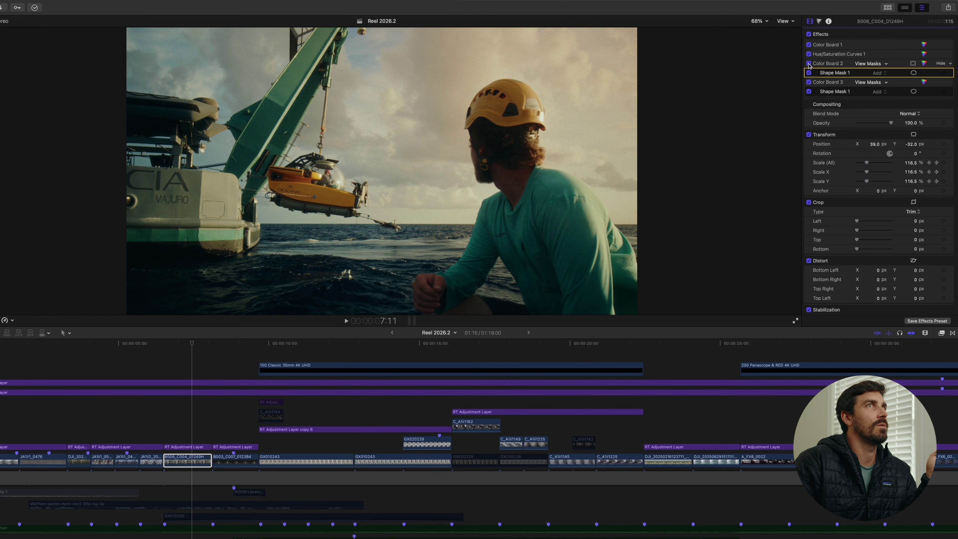
left_click(809, 34)
left_click(809, 34)
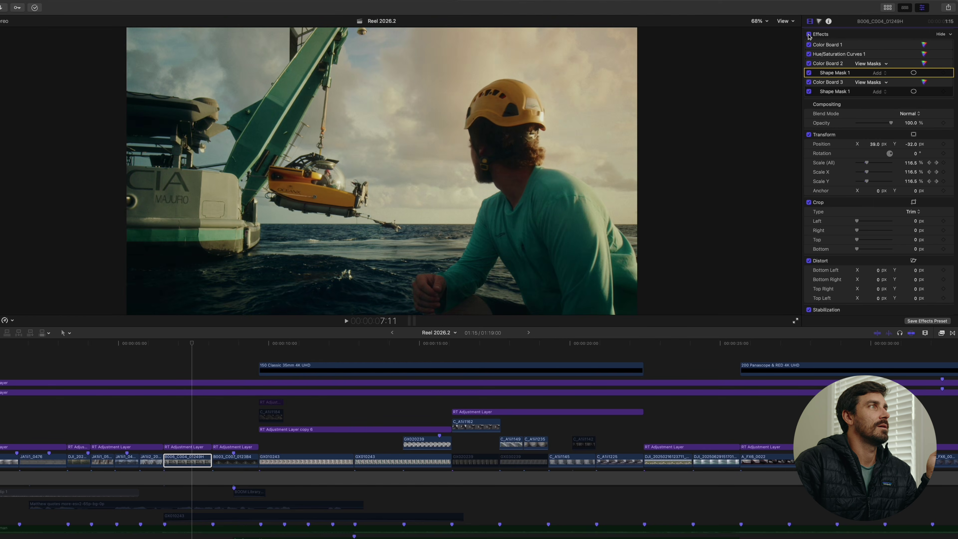
Disable the full-length adjustment layers and examine the Color Board 1 color settings of RT Adjustment Layer copy 6 above the airplane clip
left_click(384, 382)
left_click(381, 430)
key("v")
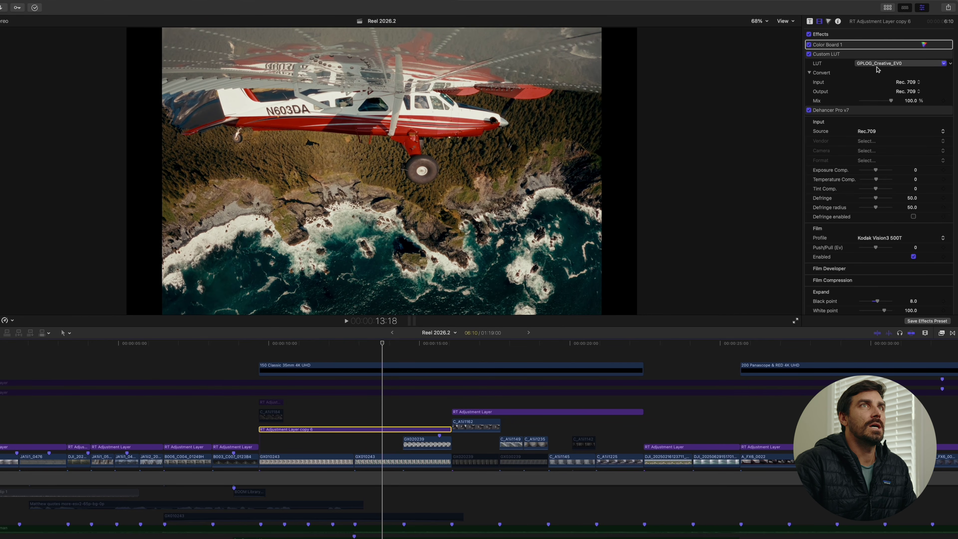
left_click(924, 44)
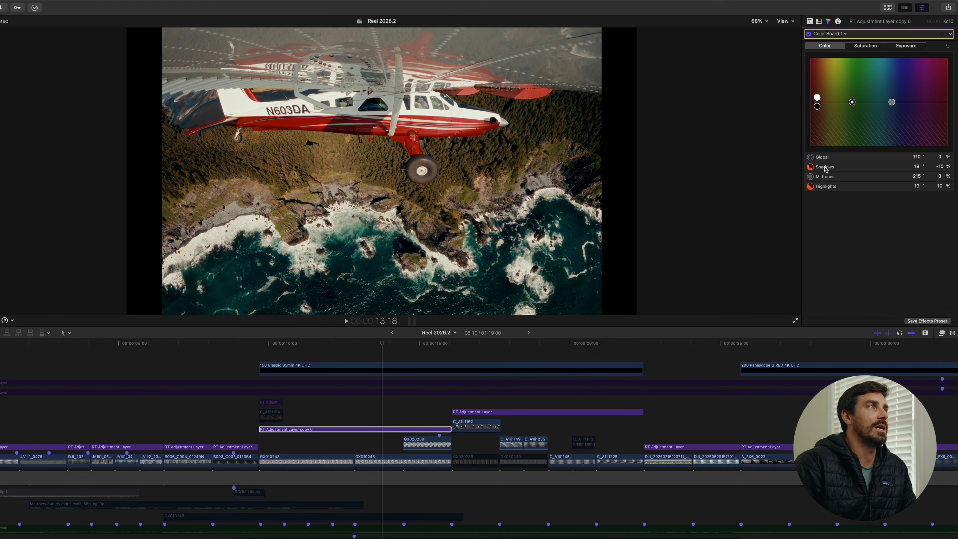
left_click(820, 22)
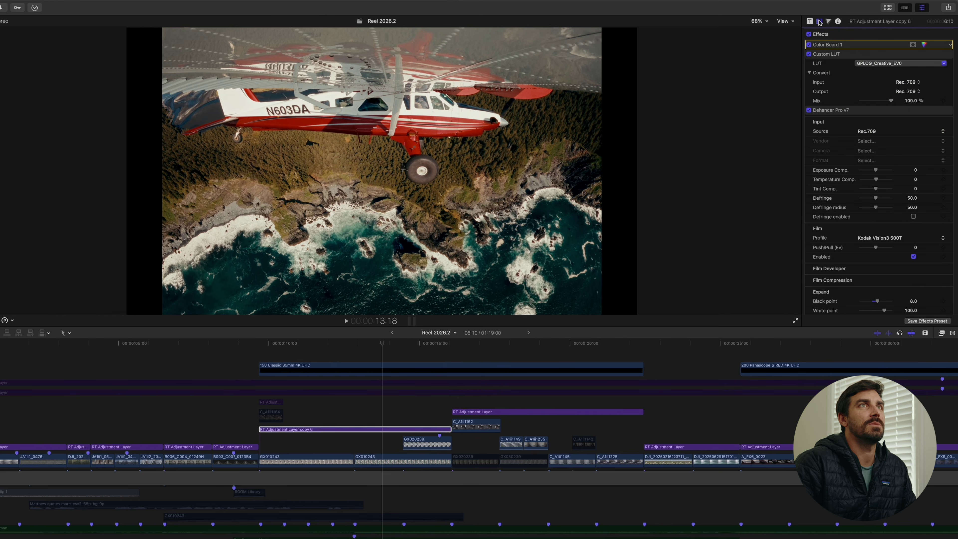
Compare Dehancer Pro v7 off and on in RT Adjustment Layer copy 6
scroll(860, 192, "down", 2)
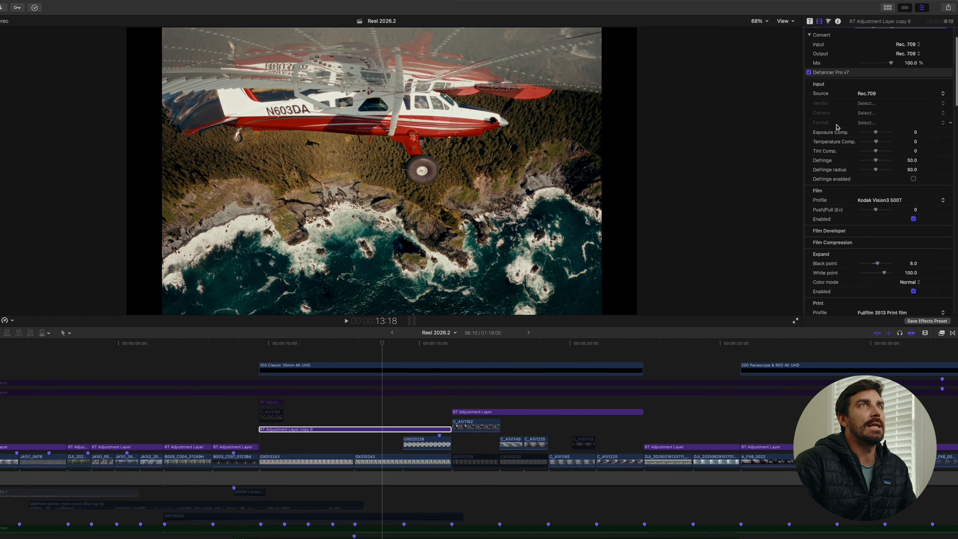
left_click(808, 72)
left_click(809, 72)
scroll(867, 107, "up", 1)
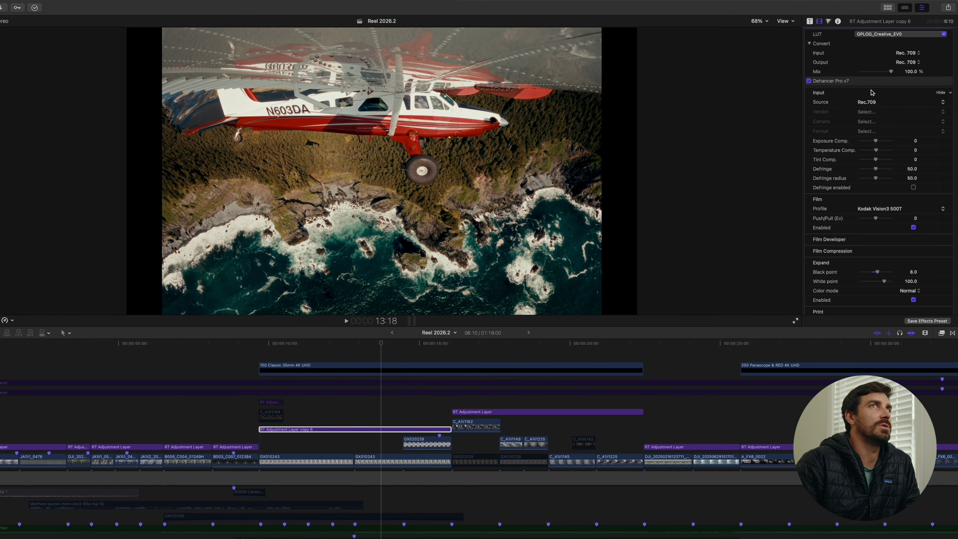
scroll(872, 104, "up", 2)
Compare Dehancer's Kodak Vision3 500T film profile off and on over the airplane clip
scroll(885, 164, "down", 6)
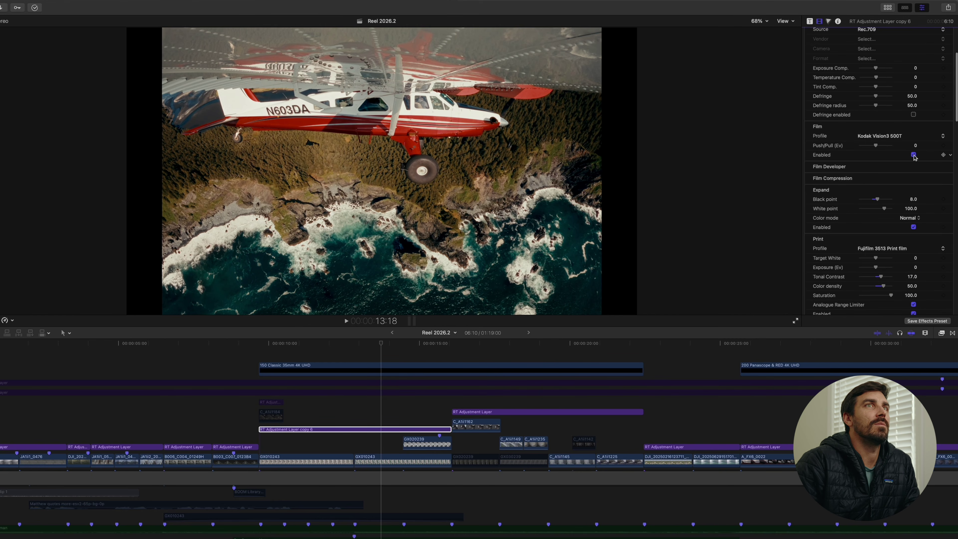
left_click(914, 155)
left_click(914, 155)
left_click(913, 155)
left_click(913, 154)
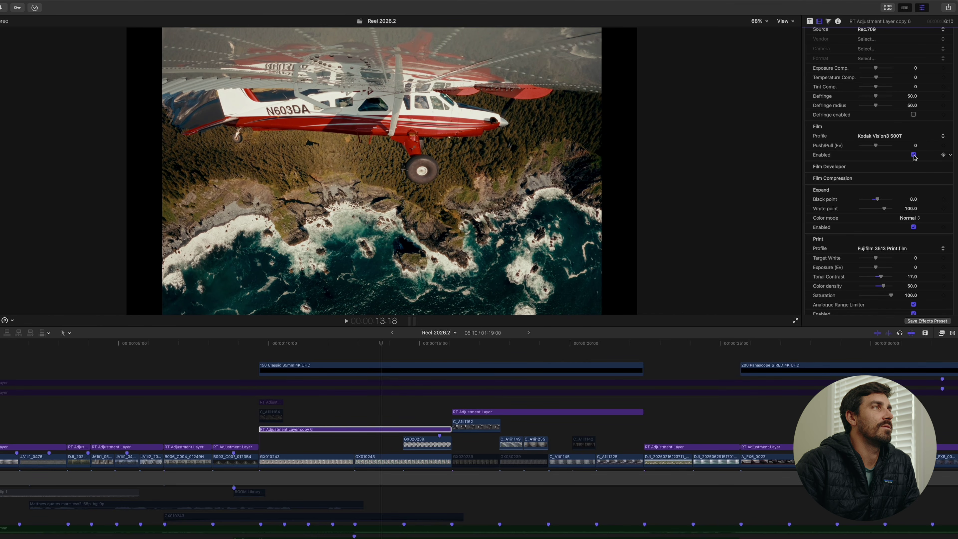
left_click(914, 155)
left_click(913, 154)
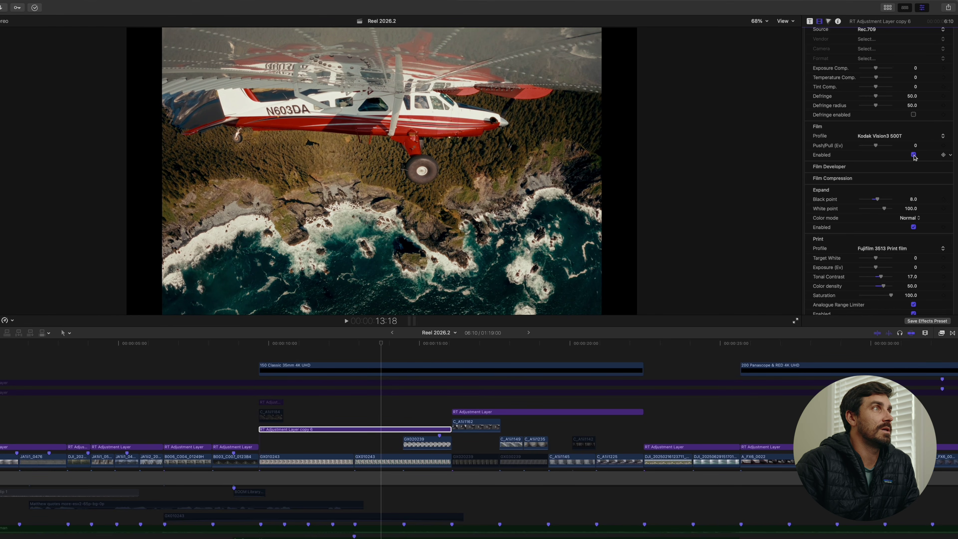
Compare Dehancer's Expand section off and on over the airplane clip
scroll(915, 157, "down", 3)
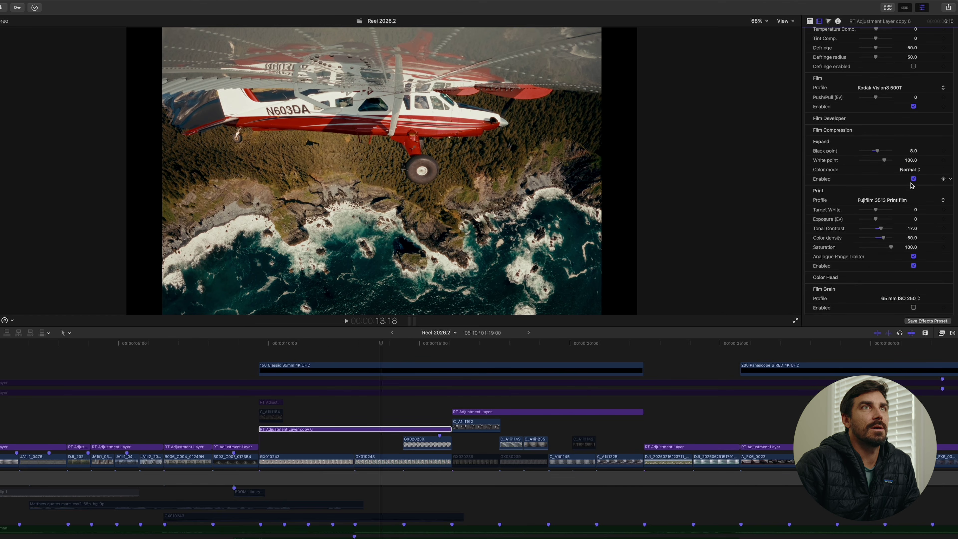
left_click(913, 179)
left_click(914, 179)
left_click(914, 179)
left_click(913, 179)
Compare Dehancer's Fujifilm 3513 print profile off and on, and examine the film grain, halation and bloom settings
scroll(907, 186, "down", 4)
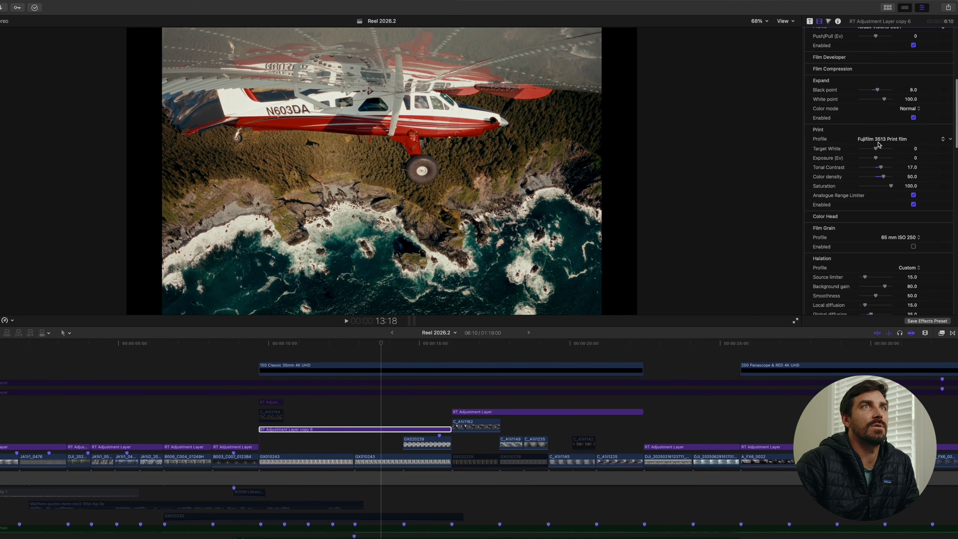
left_click(914, 205)
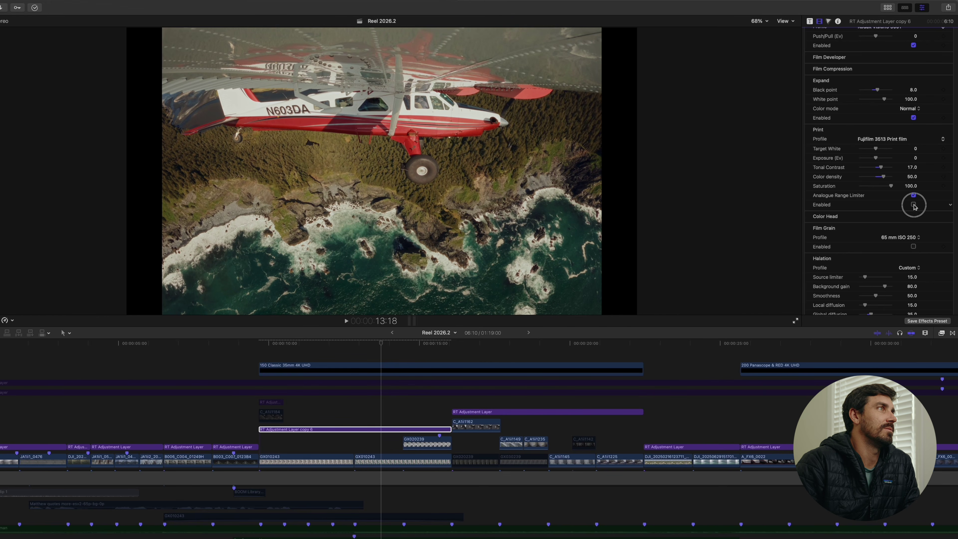
left_click(913, 204)
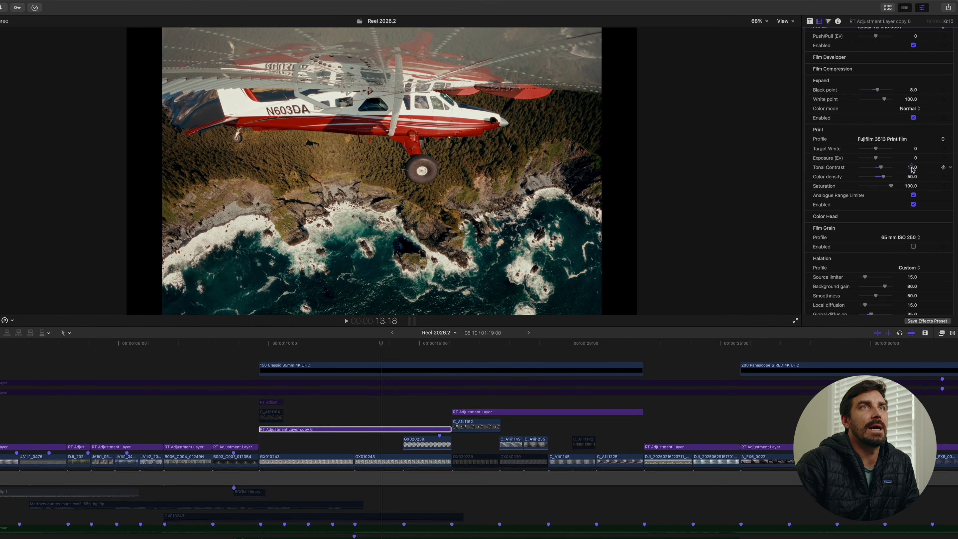
scroll(912, 170, "down", 10)
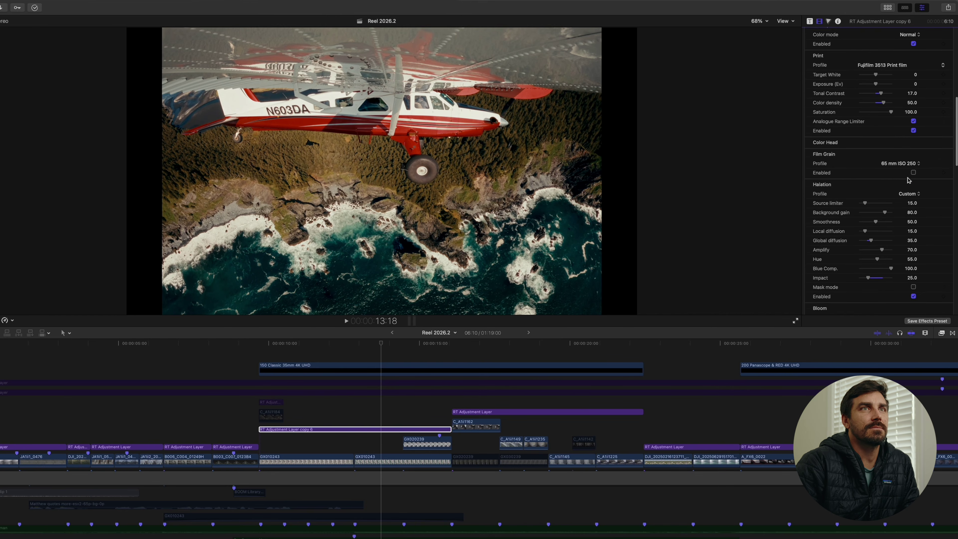
scroll(908, 180, "up", 3)
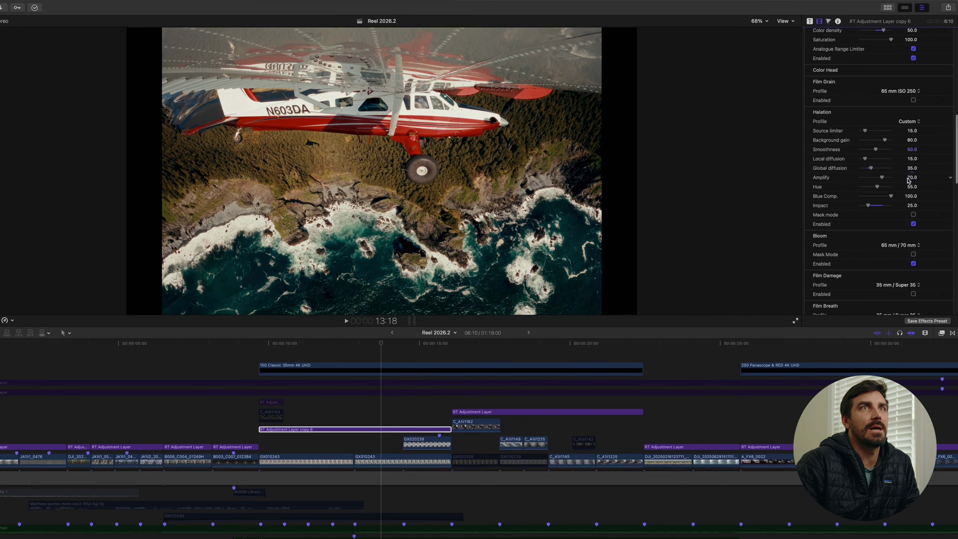
scroll(914, 241, "down", 1)
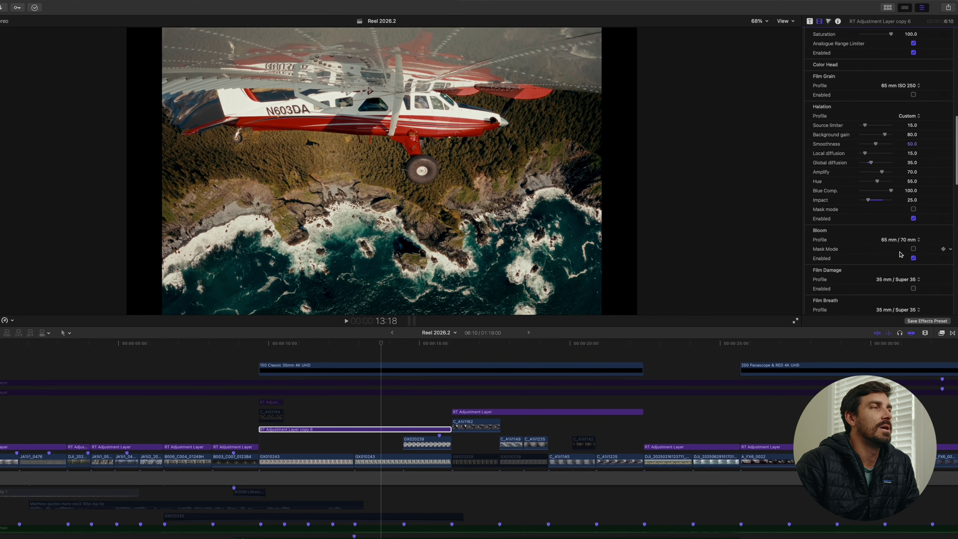
Compare all effects on the airplane clip GX010243 off and on
left_click(382, 462)
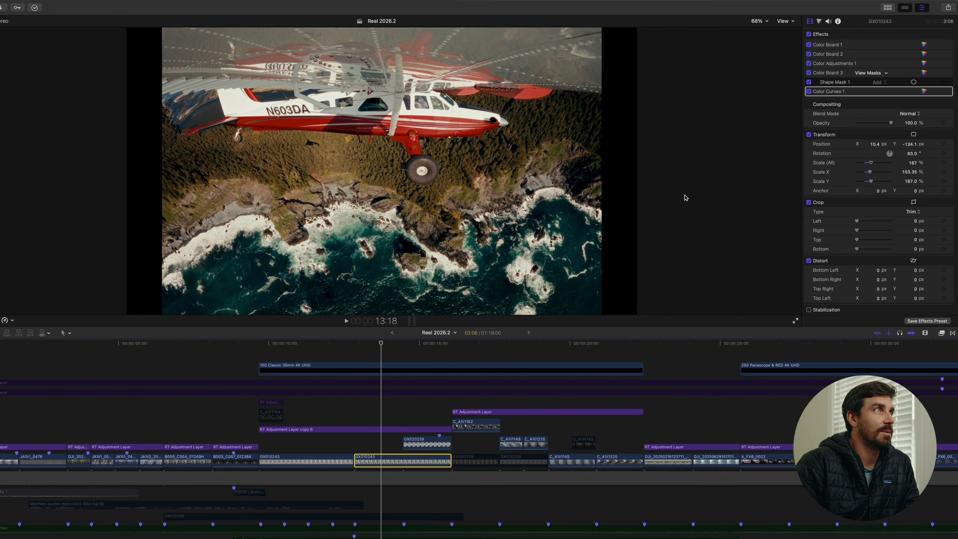
left_click(810, 35)
left_click(810, 34)
Examine the luma curve of Color Curves 1 on clip GX010243 and compare the curves off and on
key("super+6")
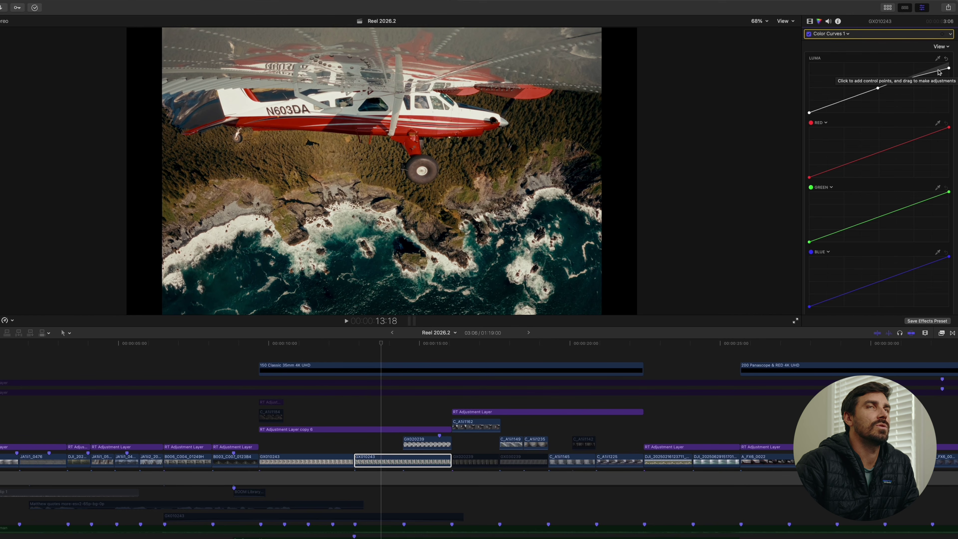
left_click(809, 34)
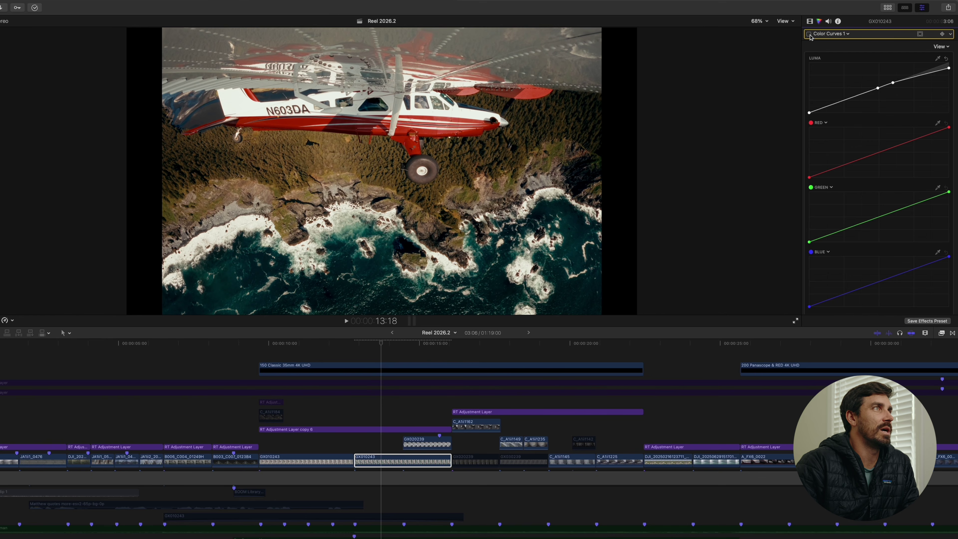
left_click(809, 34)
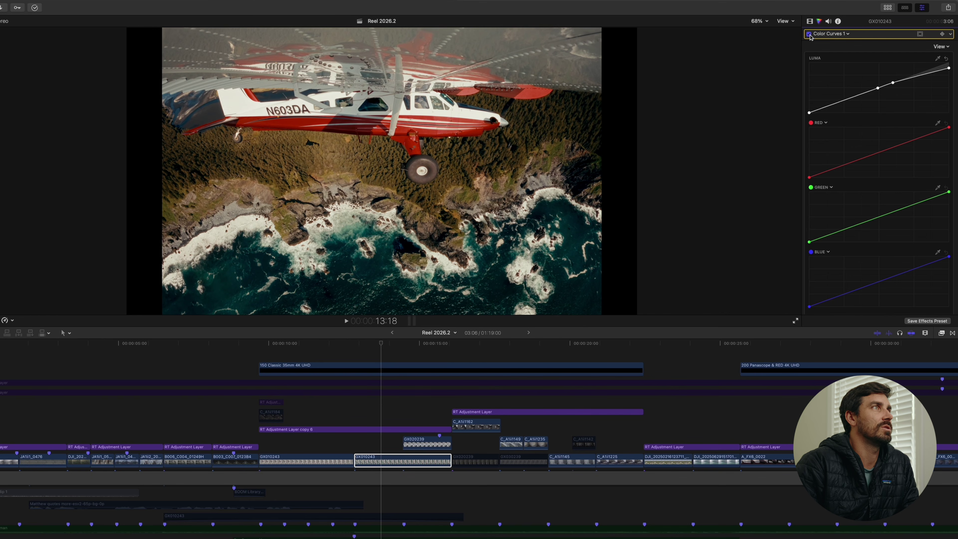
left_click(809, 34)
Lower the luma curve's white endpoint slightly on clip GX010243, compare Color Curves 1 off and on, and return to the clip's effects list
left_click_drag(950, 69, 951, 70)
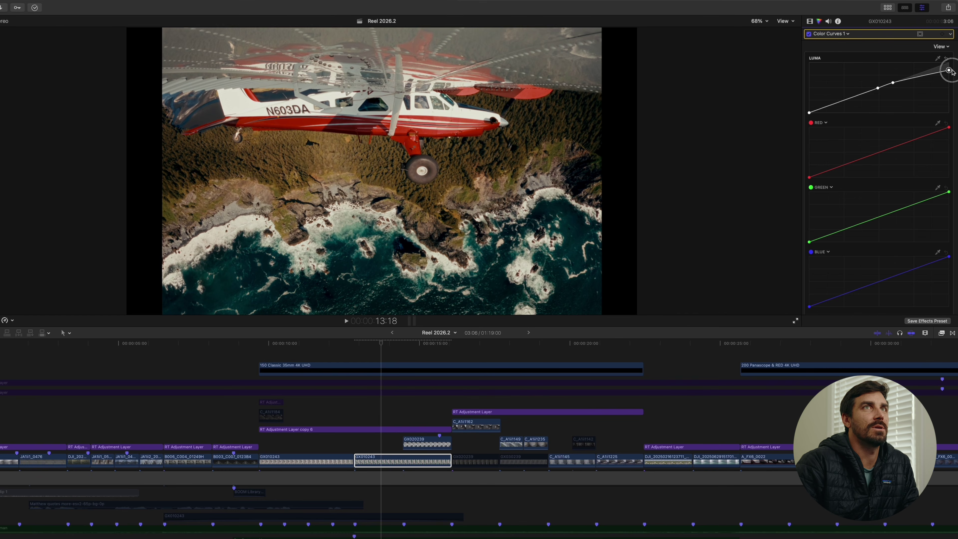
left_click(810, 35)
left_click(809, 35)
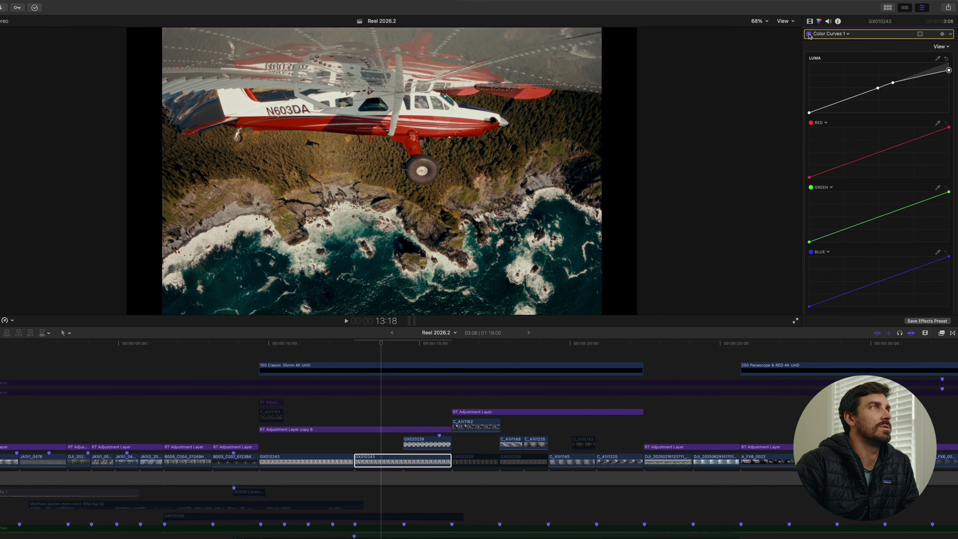
left_click(810, 21)
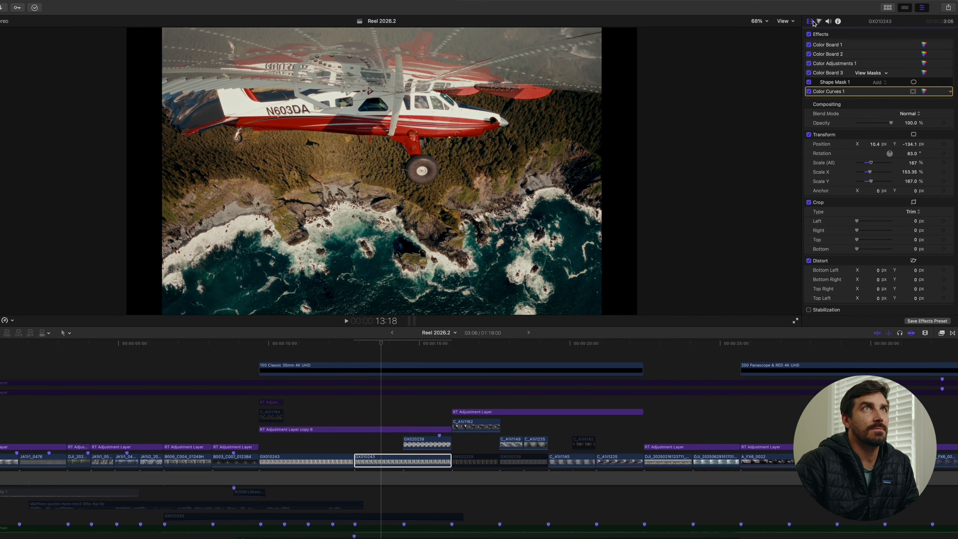
Compare Shape Mask 1 under Color Board 3 on clip GX010243 off and on, and select the mask
left_click(809, 82)
left_click(809, 82)
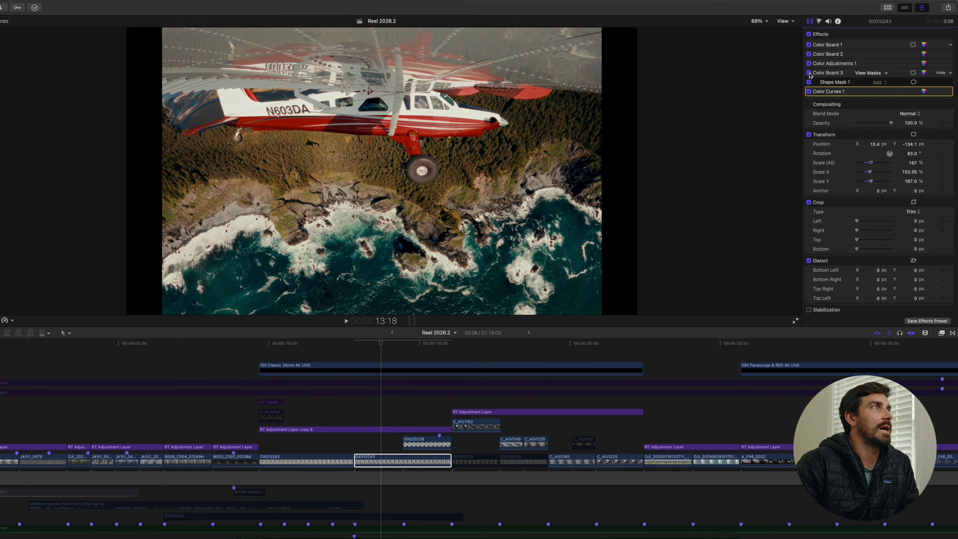
left_click(909, 85)
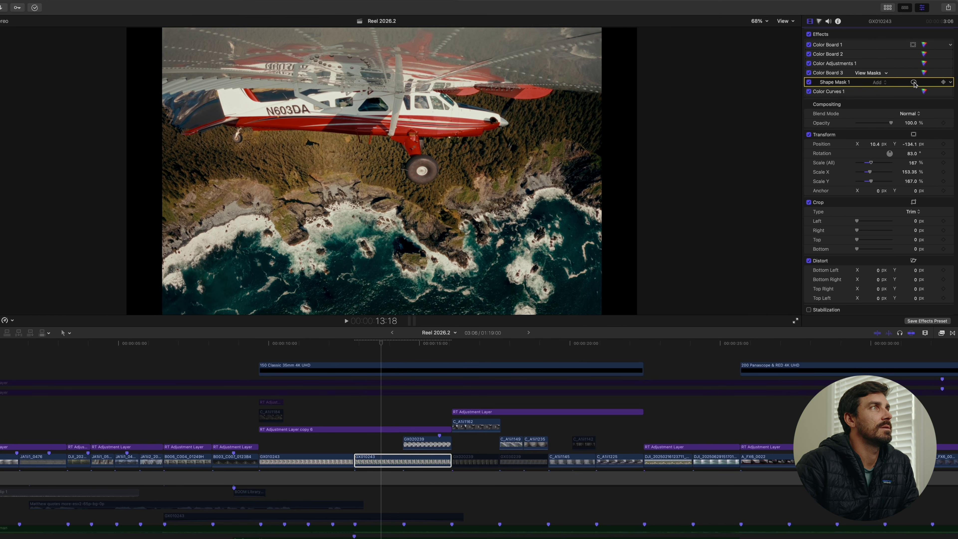
Examine the Color Adjustments 1 settings on clip GX010243 and the color settings of Color Board 2
left_click(809, 63)
left_click(924, 64)
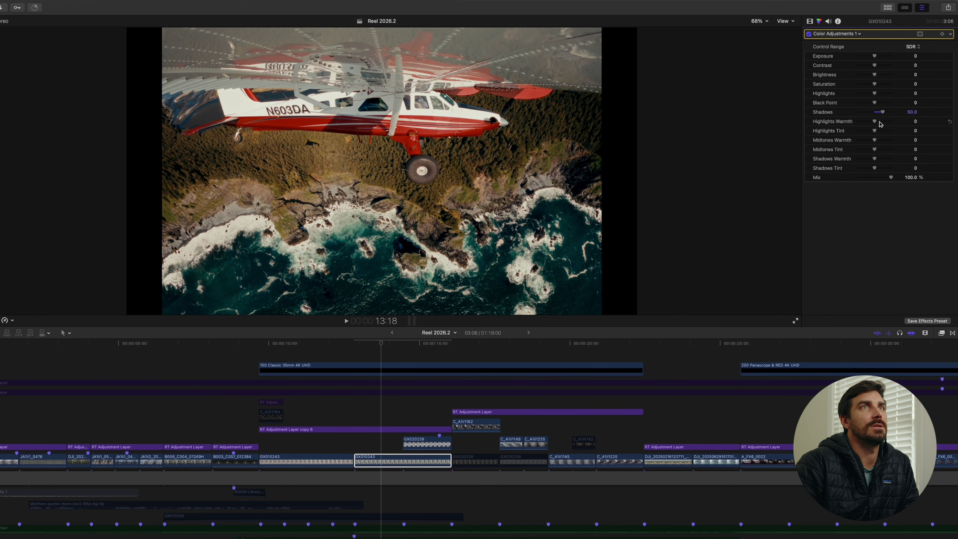
left_click(838, 34)
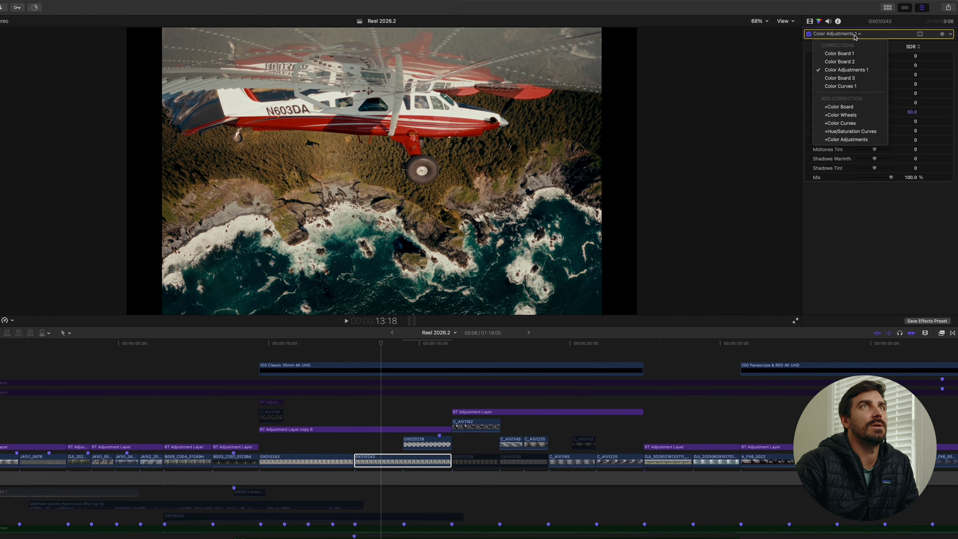
left_click(846, 65)
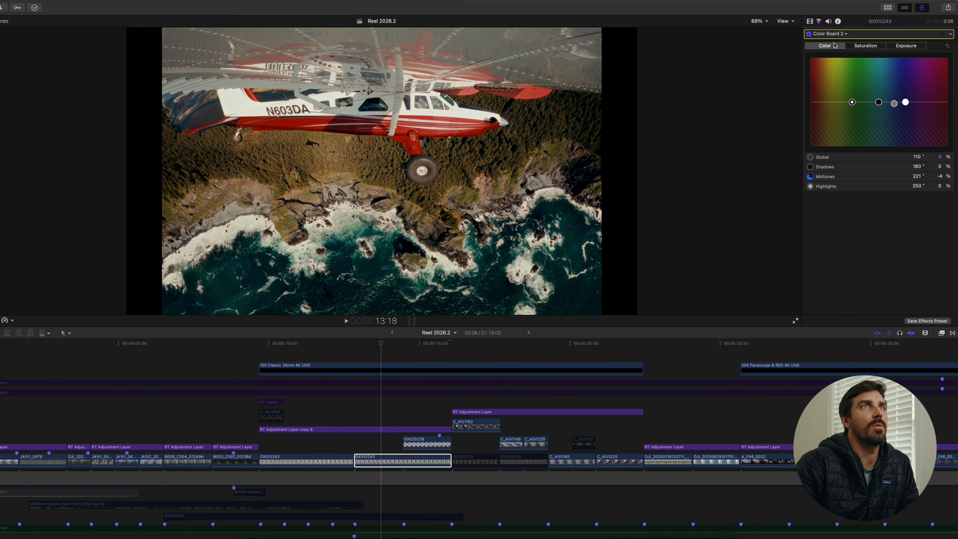
Examine the exposure settings of Color Board 1 on clip GX010243 and compare that correction off and on
left_click(832, 34)
left_click(834, 57)
left_click(904, 49)
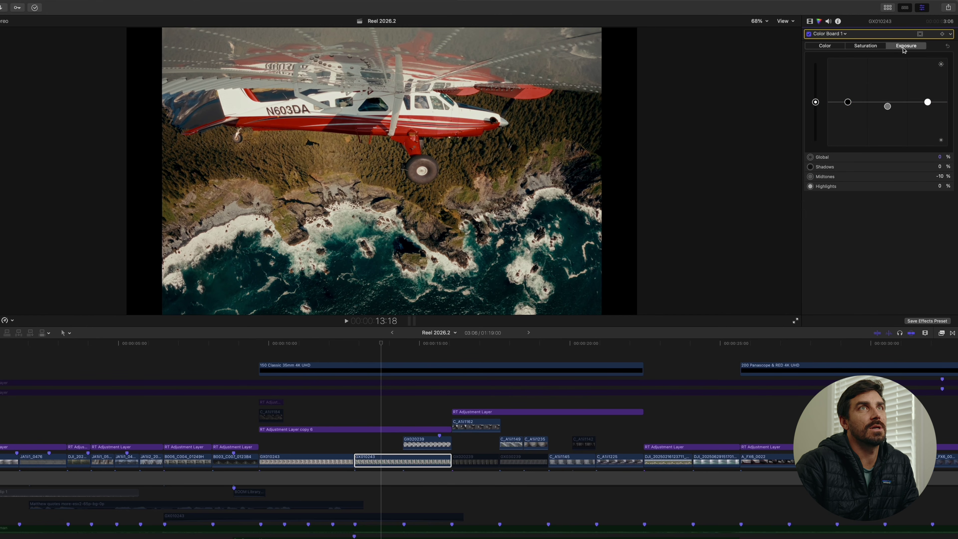
left_click(809, 34)
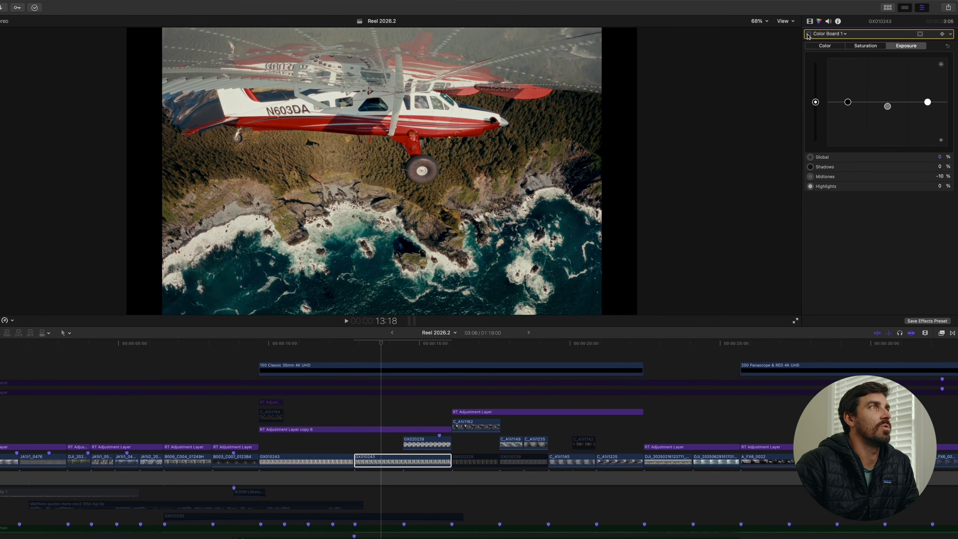
left_click(809, 34)
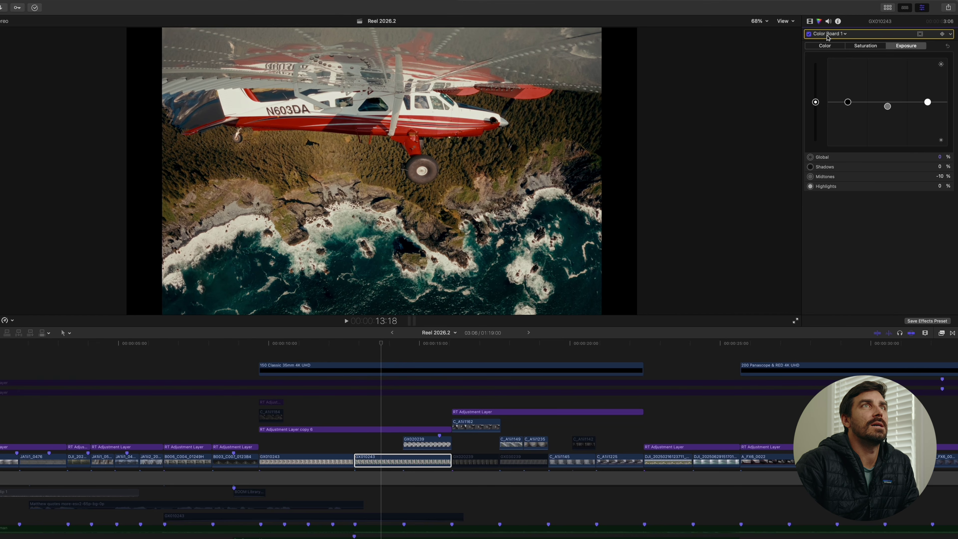
Return to the effects list of clip GX010243 and compare all its effects off and on twice
left_click(810, 22)
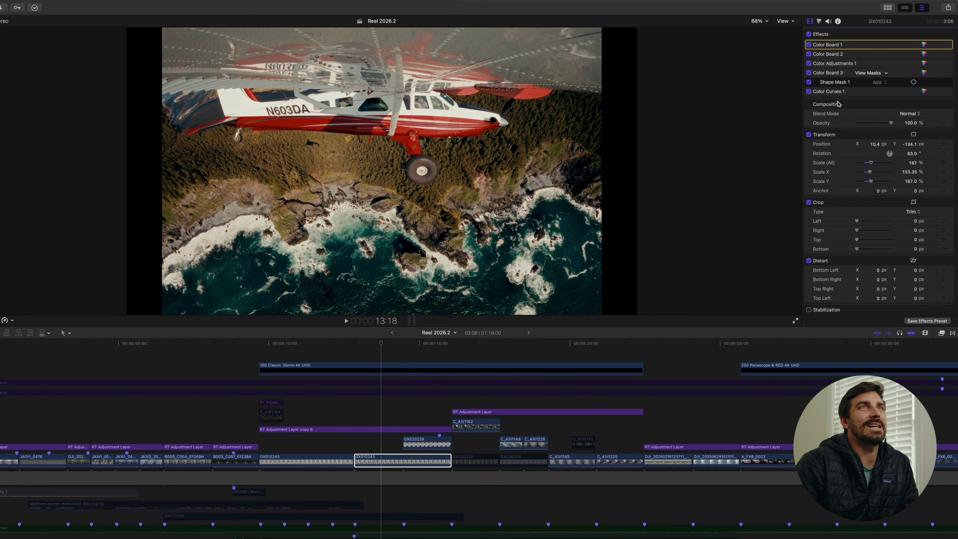
left_click(809, 34)
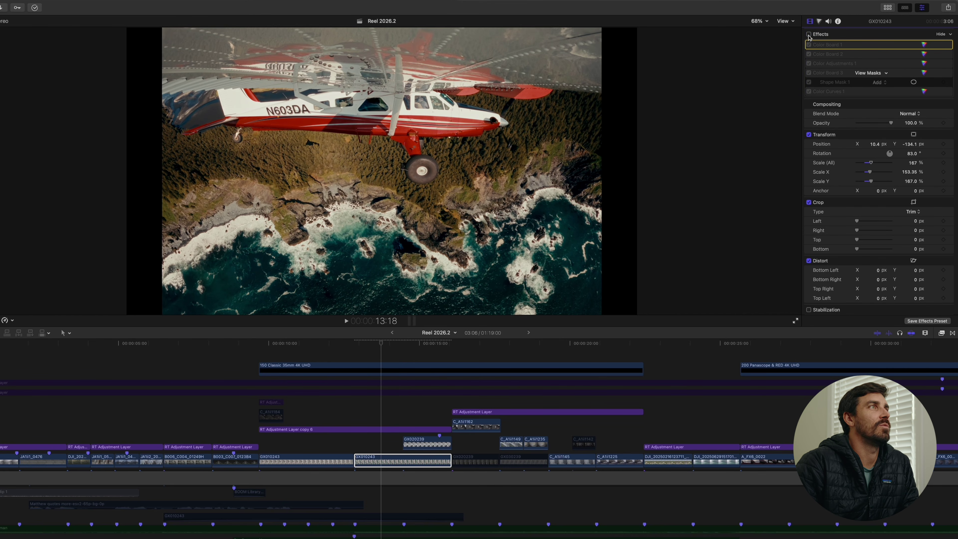
left_click(808, 34)
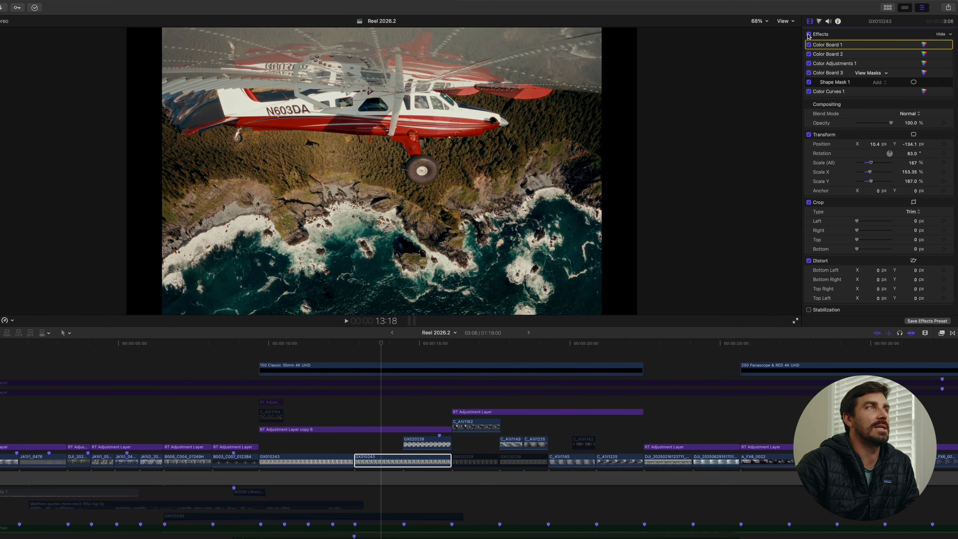
left_click(809, 35)
left_click(809, 34)
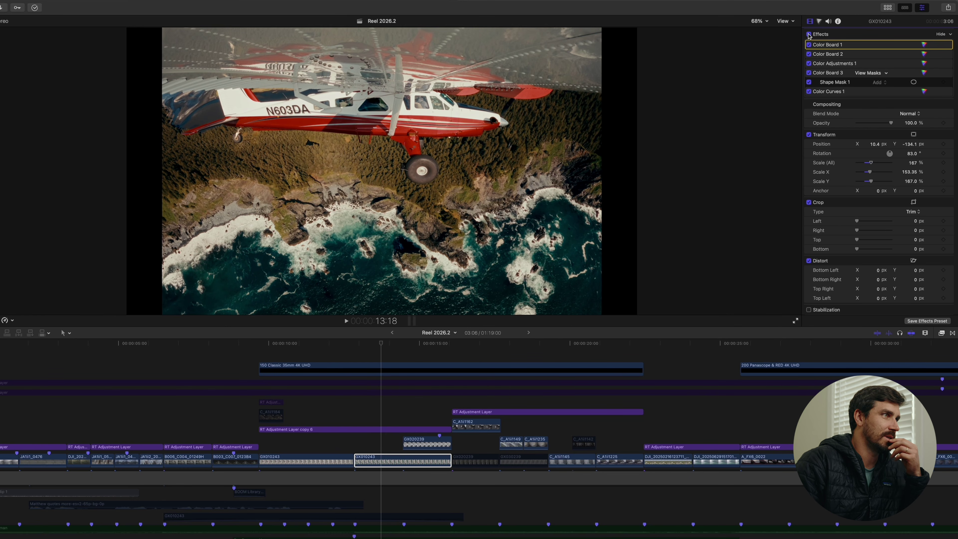